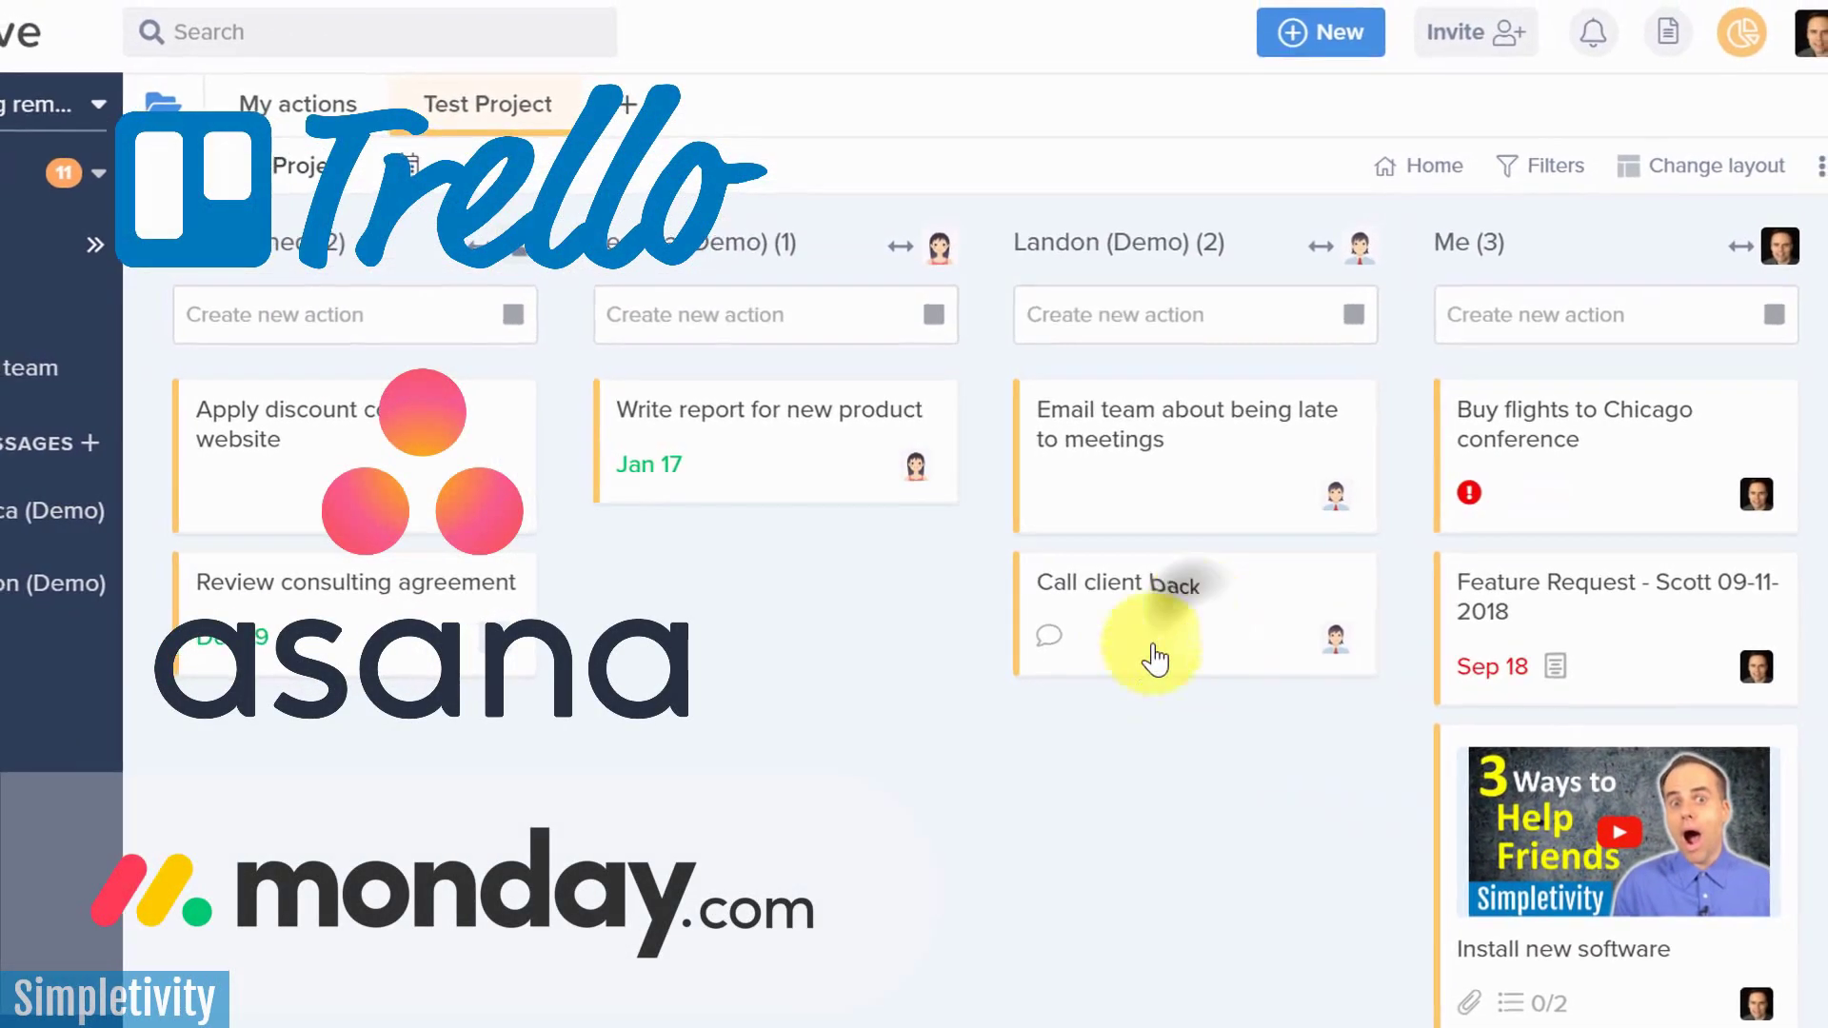
Drag the Call client back card from one teammate's column into another teammate's column
{"action": "left_click_drag", "start_coordinate": [1163, 653], "coordinate": [752, 587]}
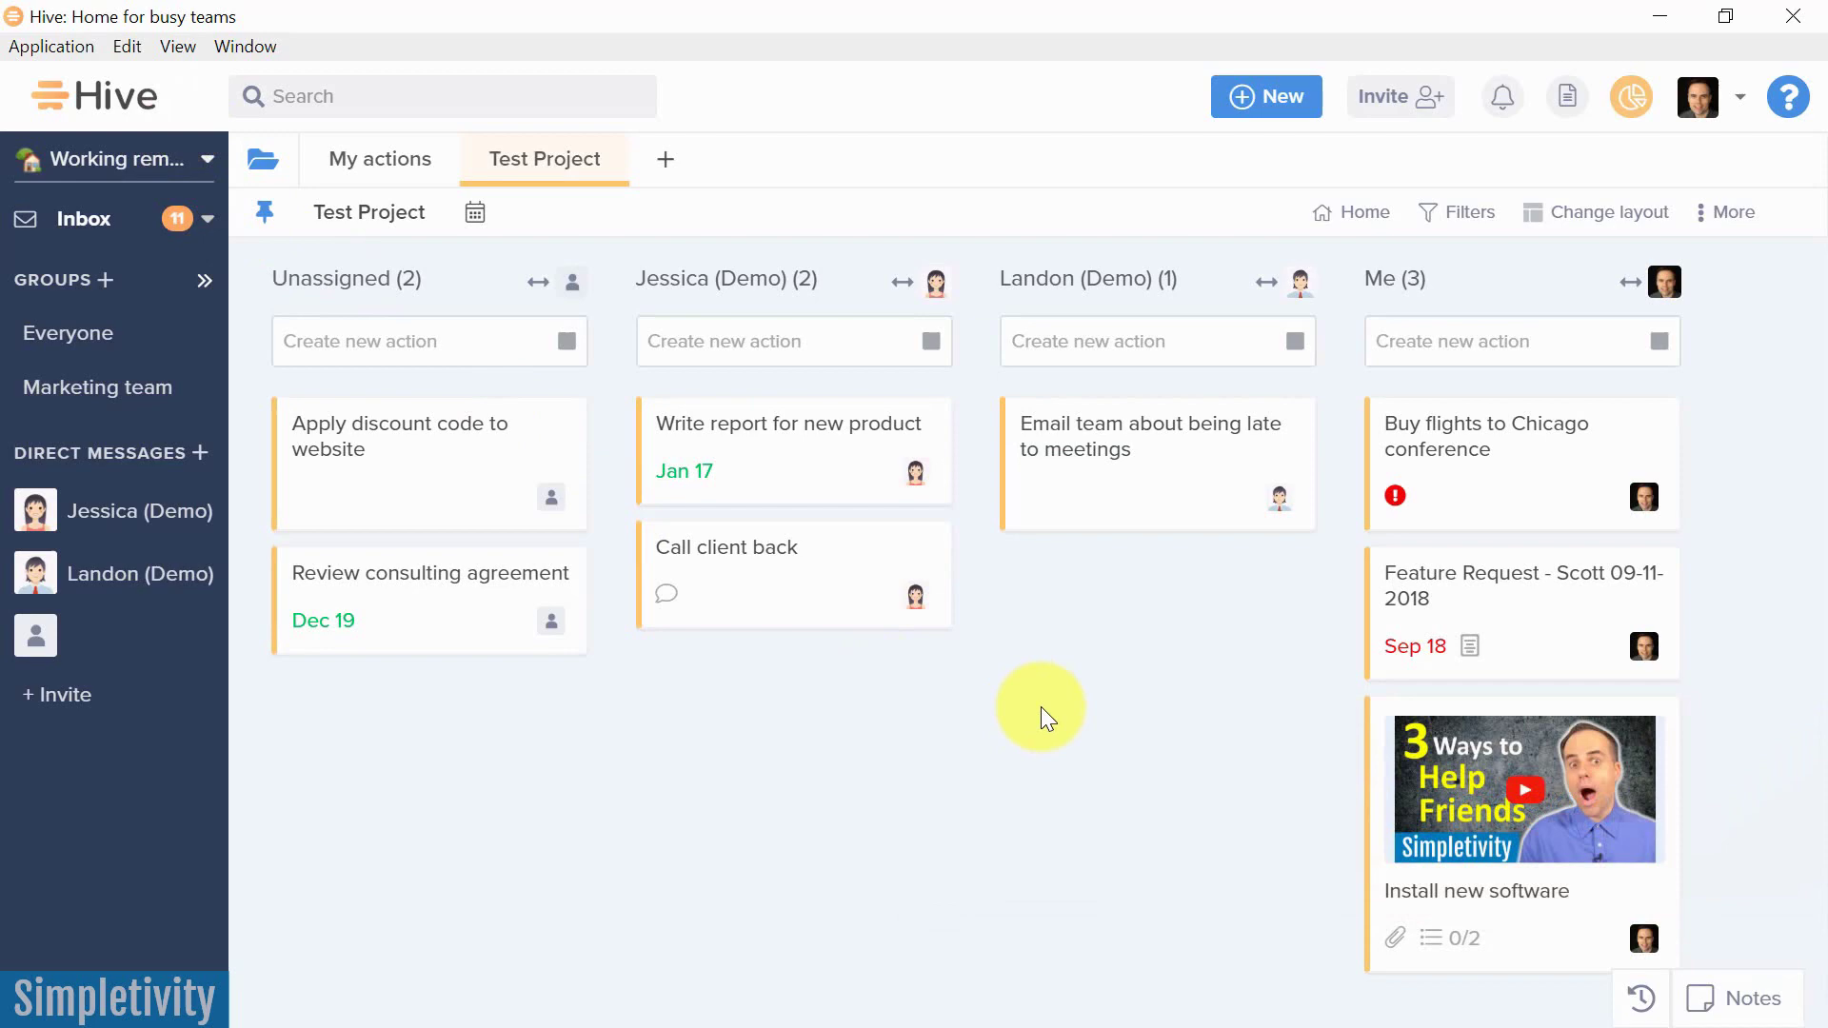
{"action": "left_click", "coordinate": [1148, 500]}
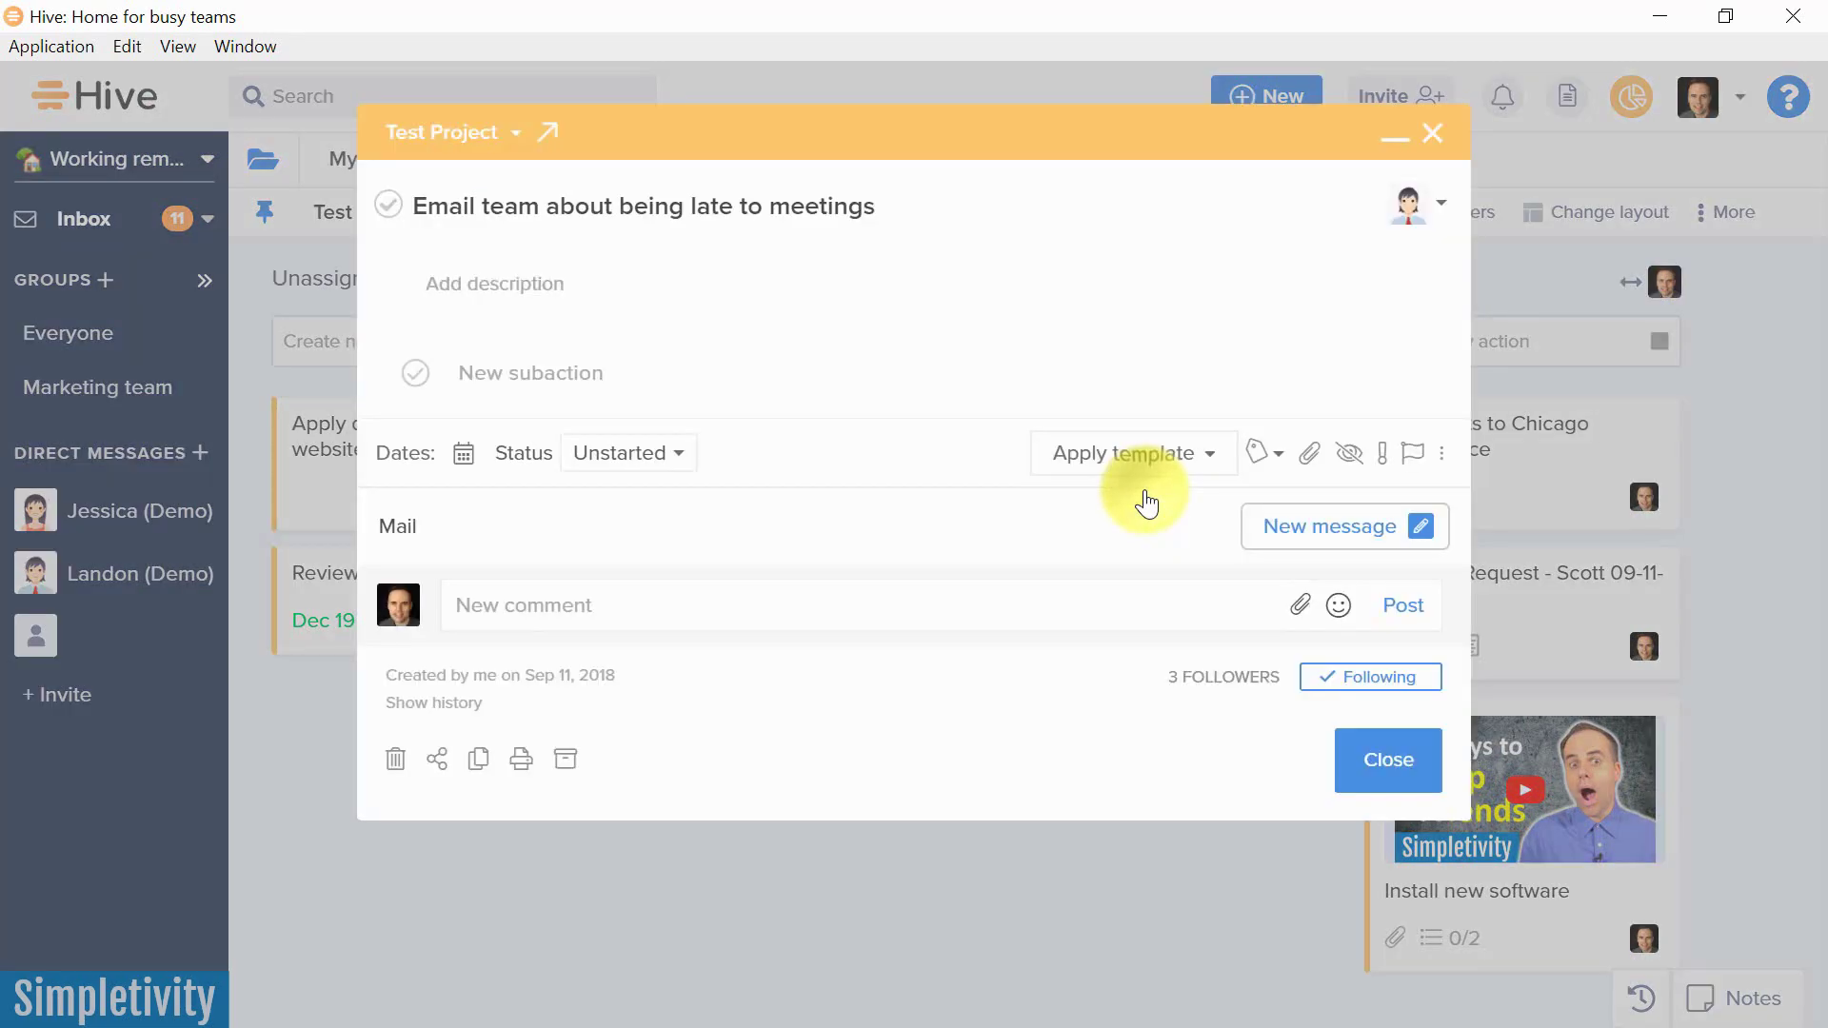
{"action": "left_click", "coordinate": [1433, 134]}
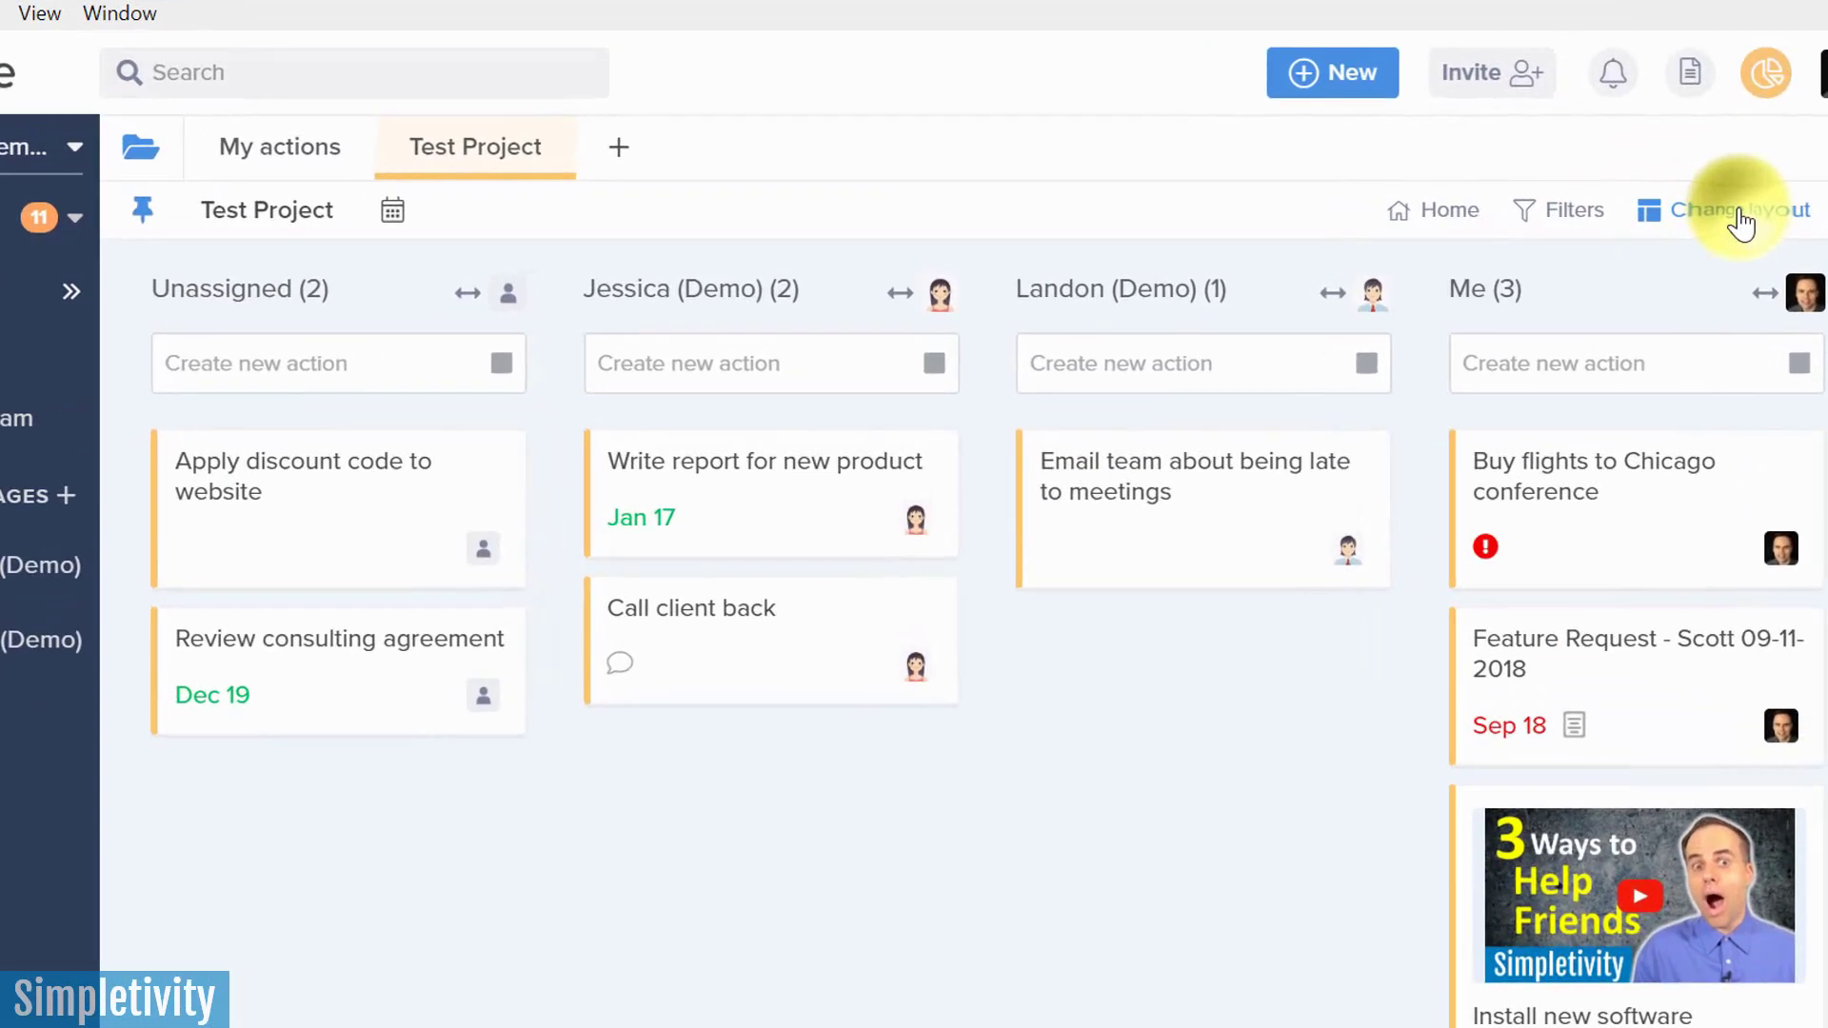
{"action": "left_click", "coordinate": [1584, 213]}
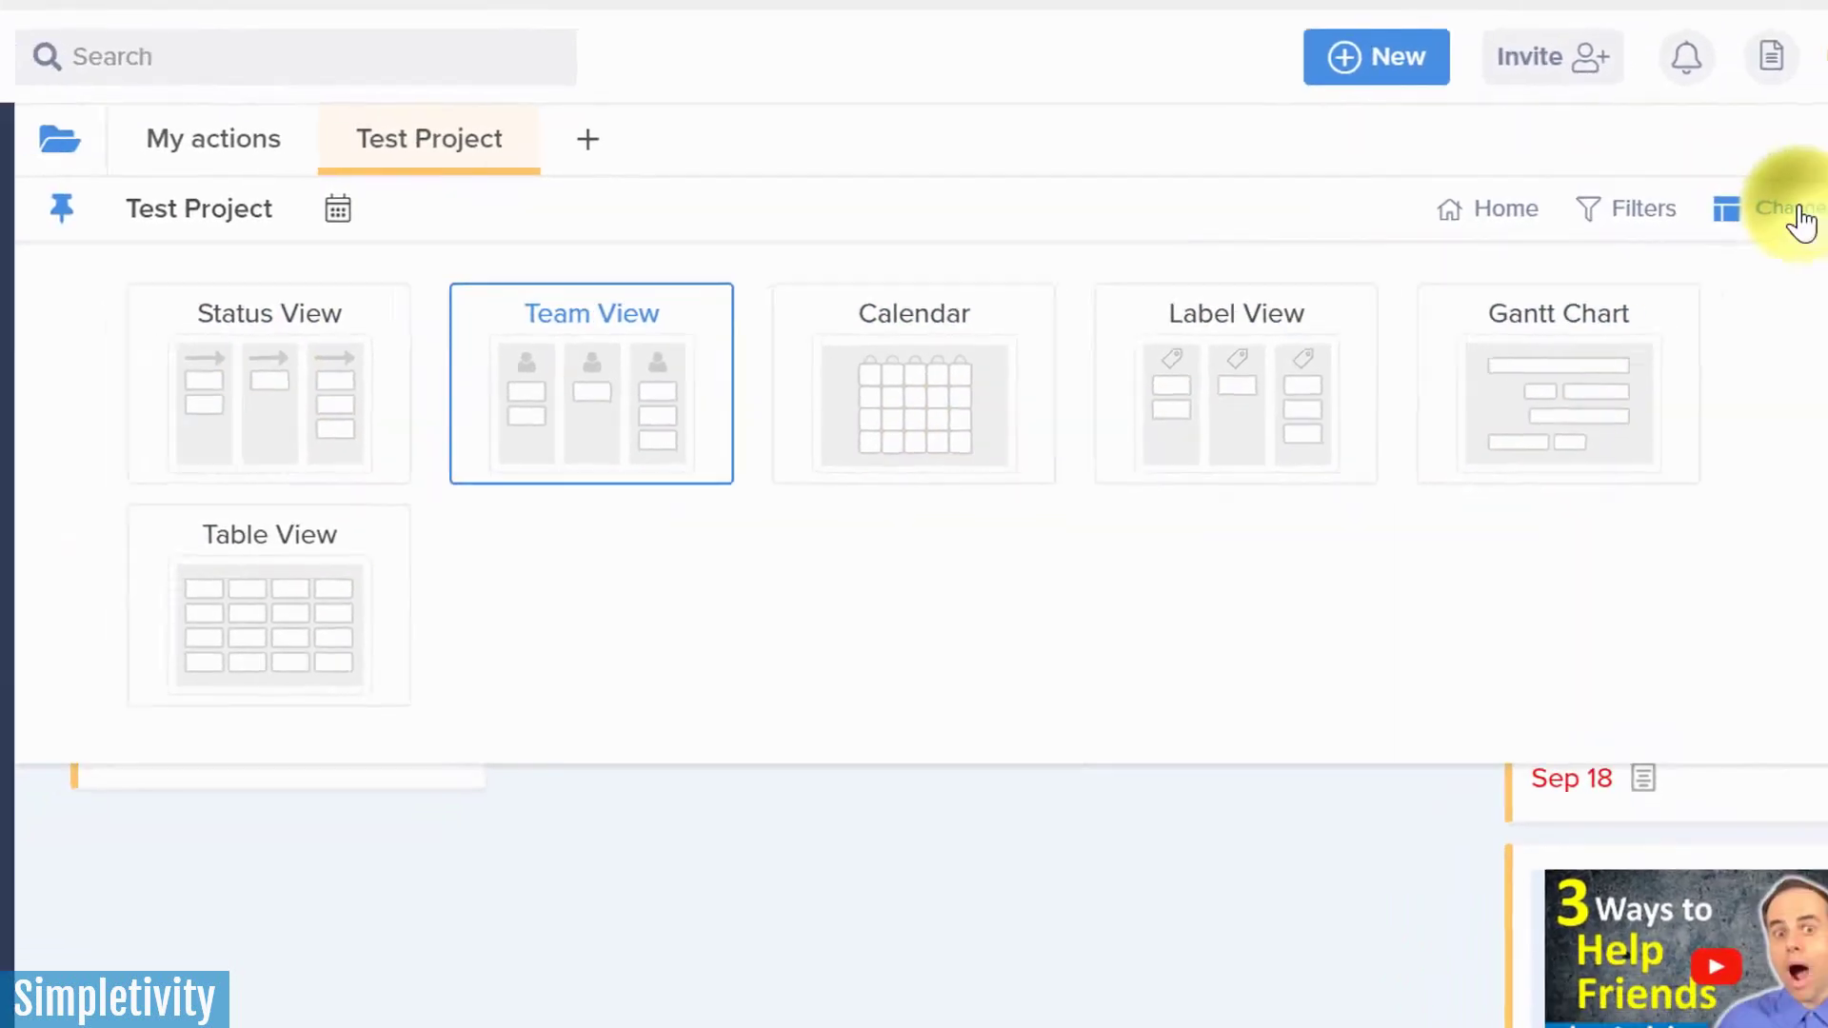
{"action": "left_click", "coordinate": [1802, 223]}
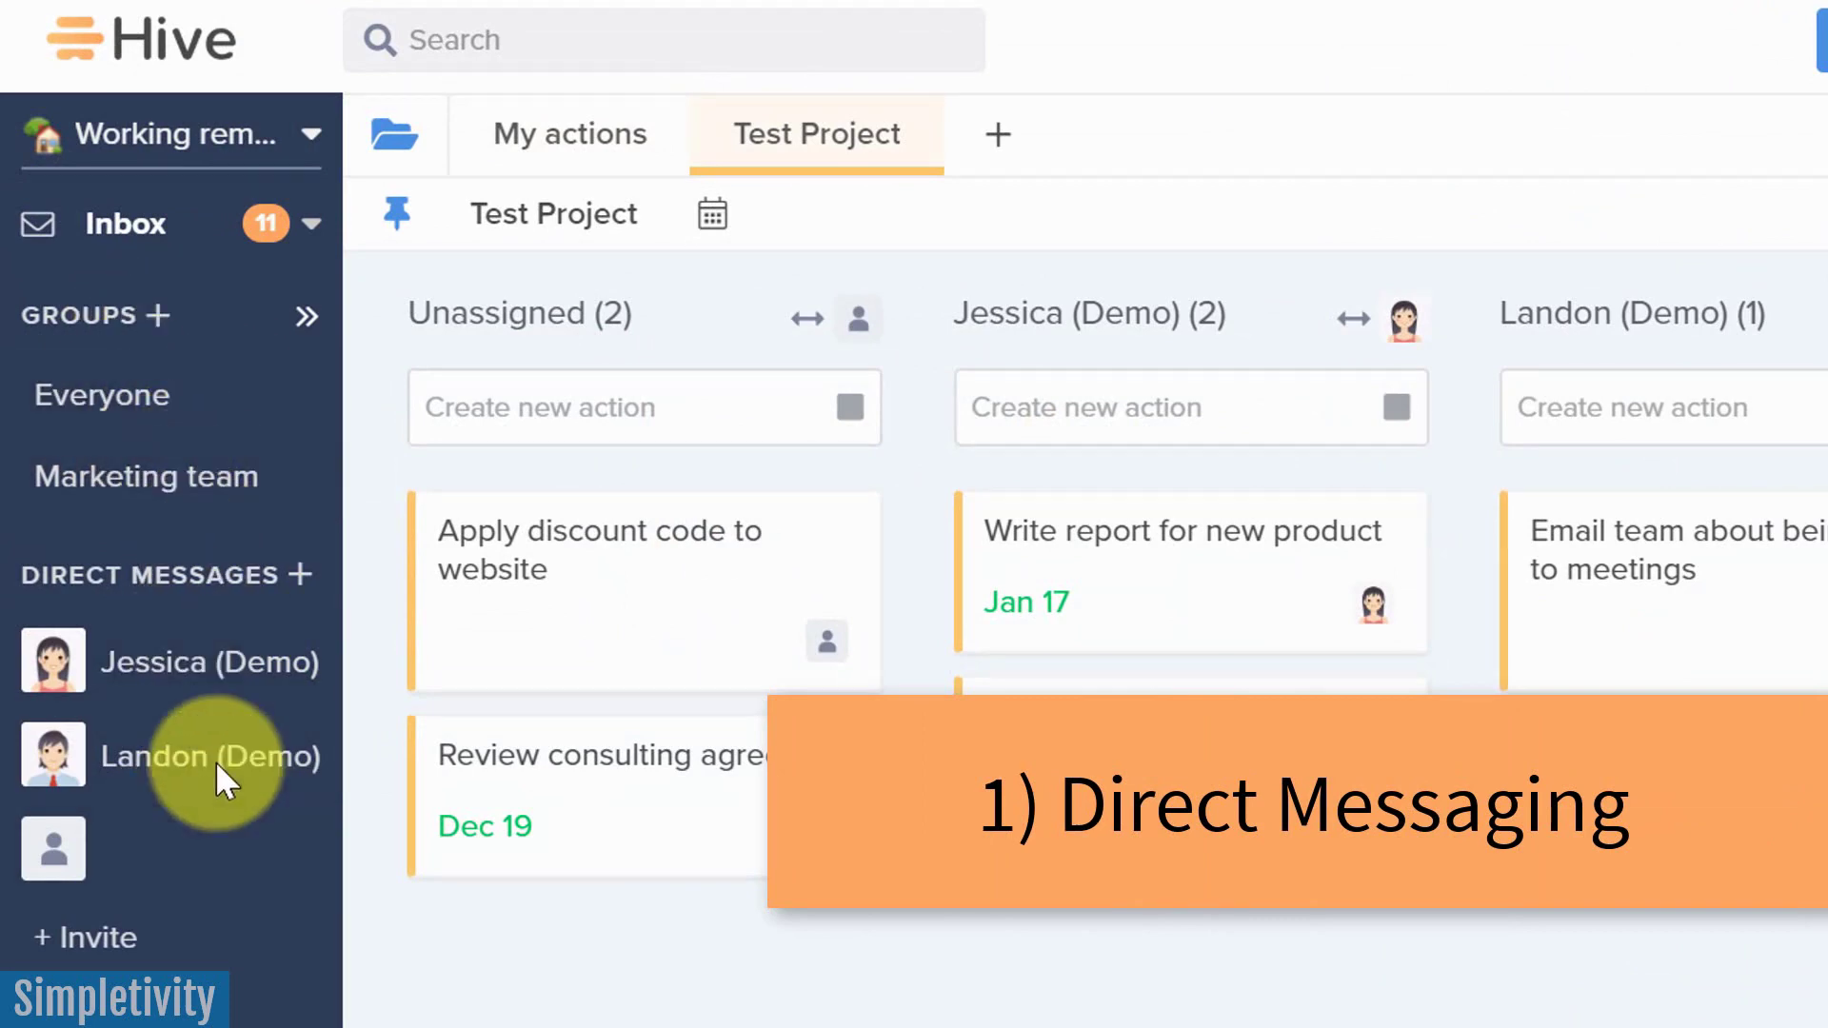
Share the Review consulting agreement card in a teammate's direct-message chat and check the shared action
{"action": "left_click", "coordinate": [197, 674]}
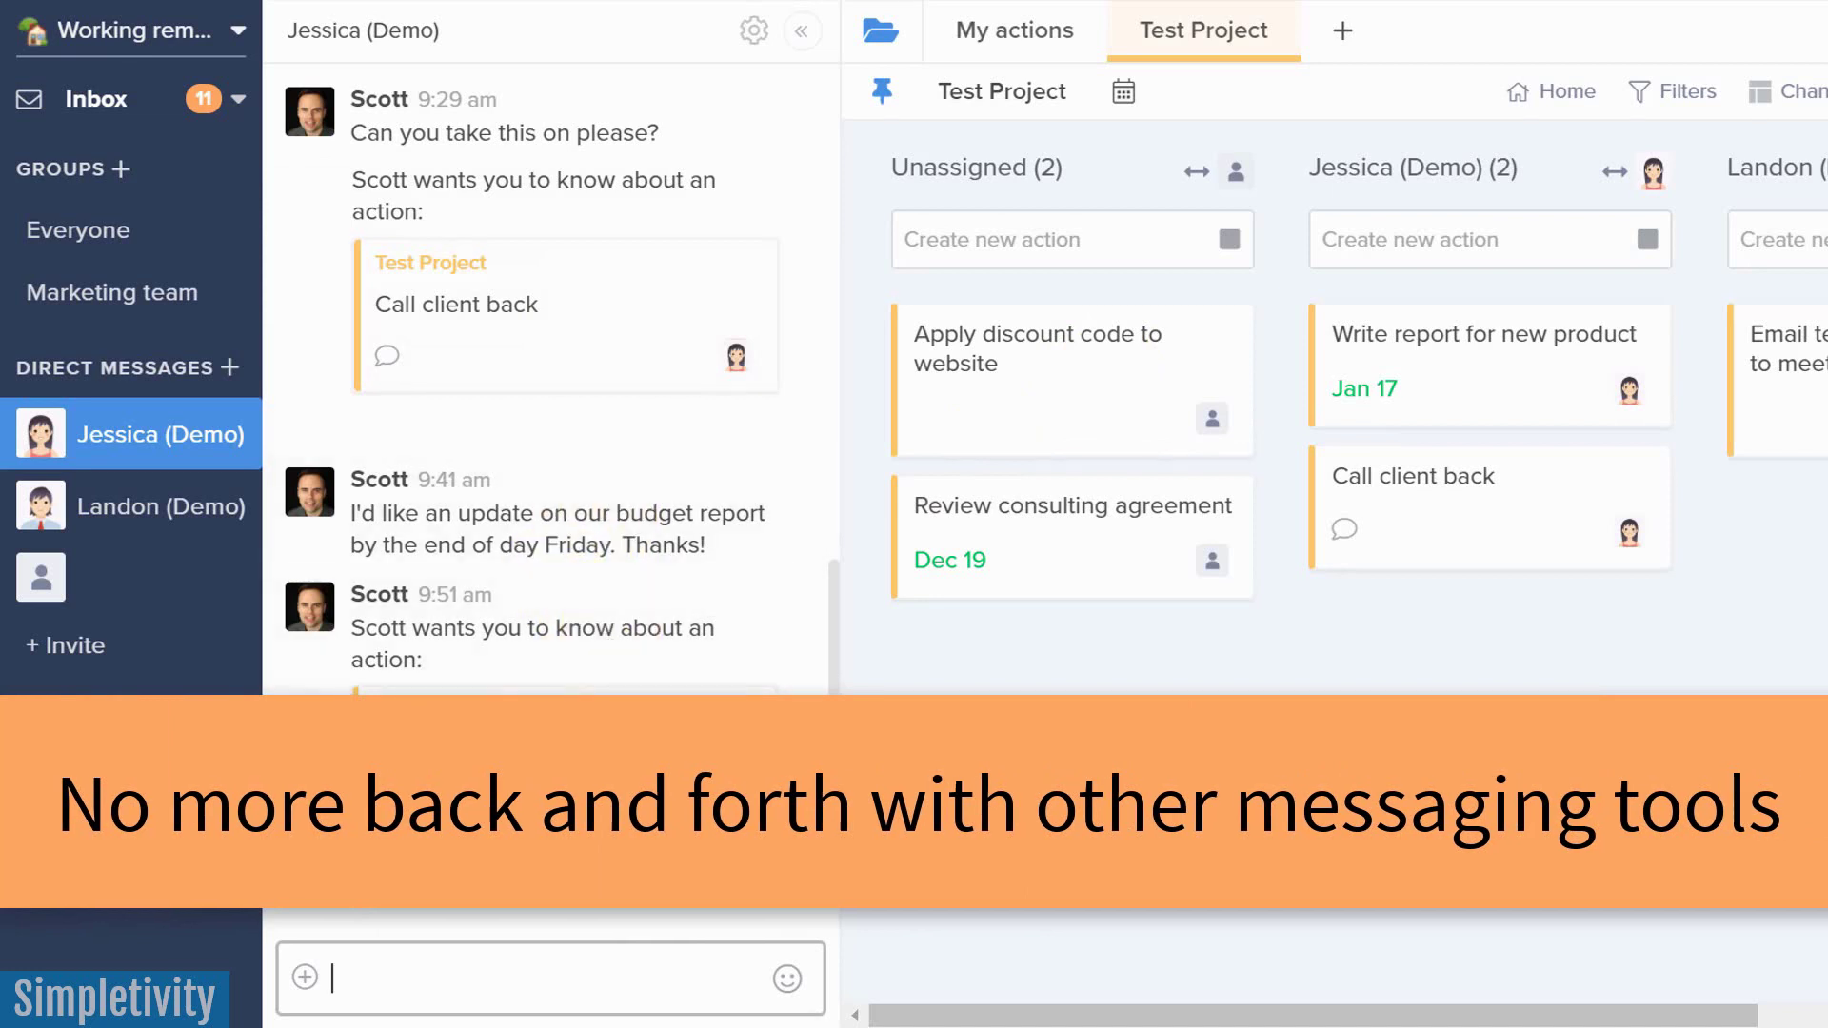
{"action": "left_click_drag", "start_coordinate": [1088, 550], "coordinate": [518, 1003]}
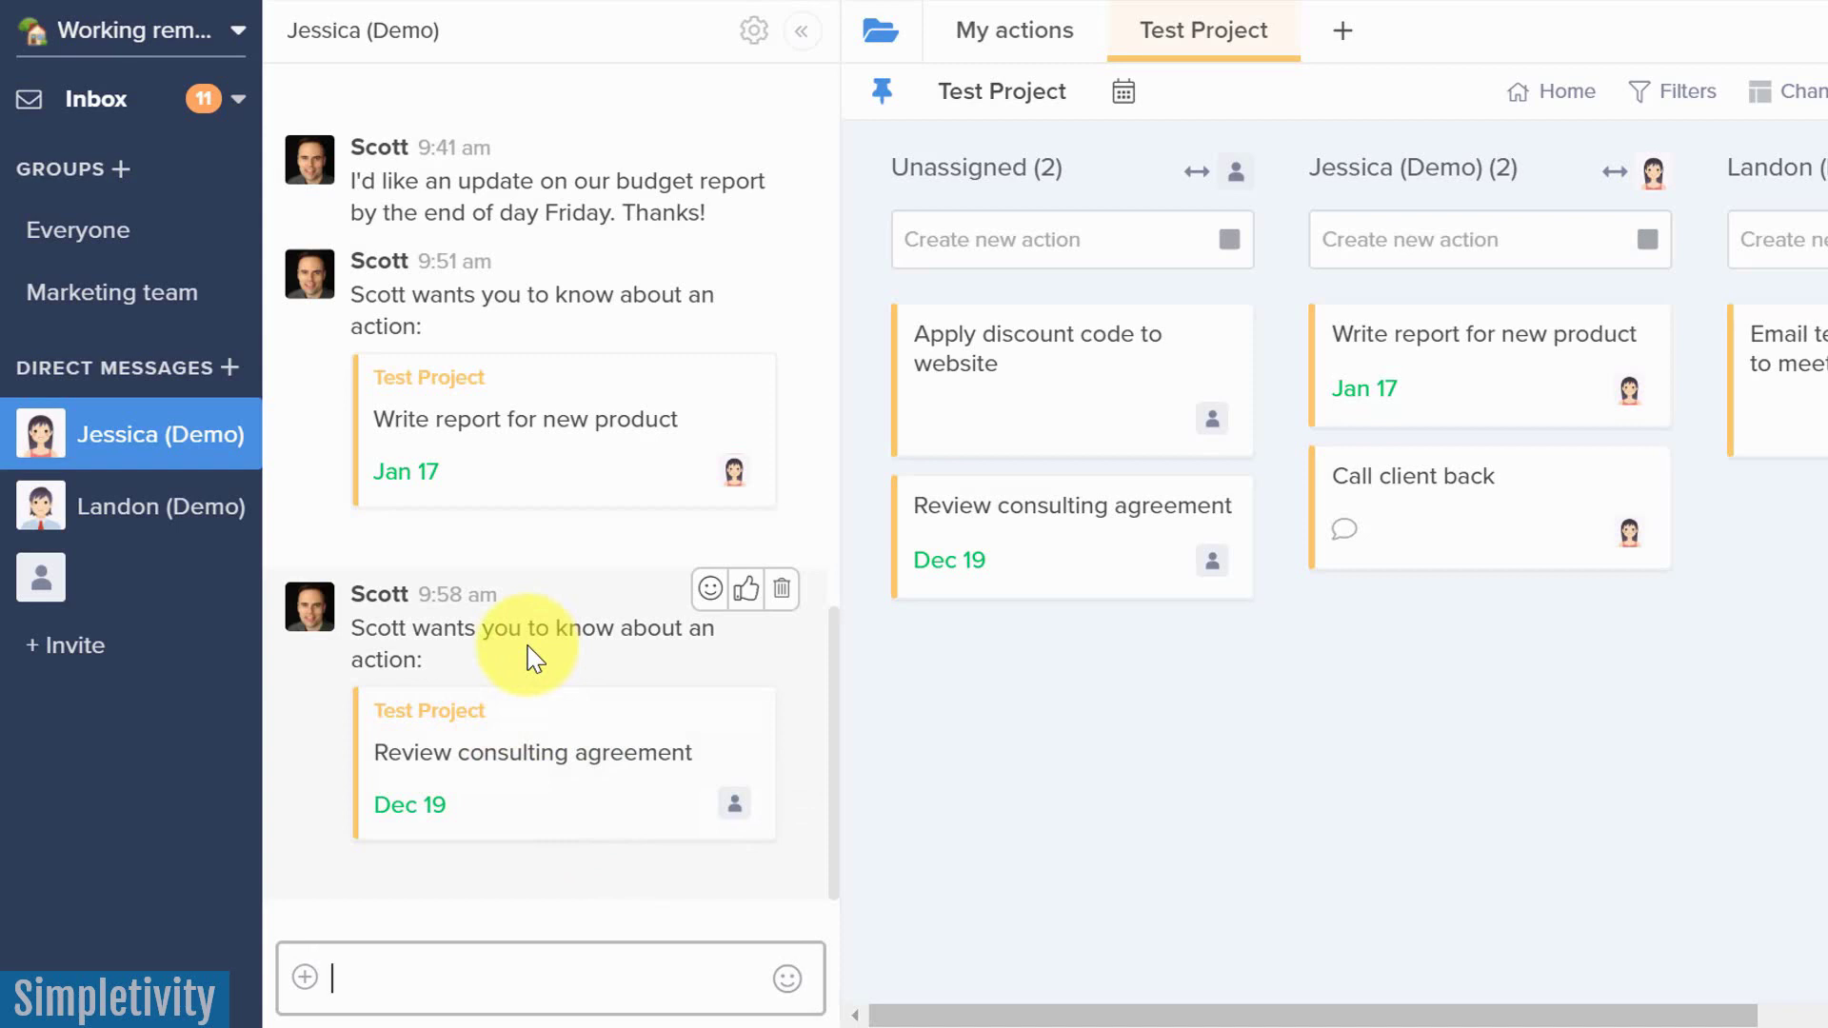
{"action": "left_click", "coordinate": [558, 748]}
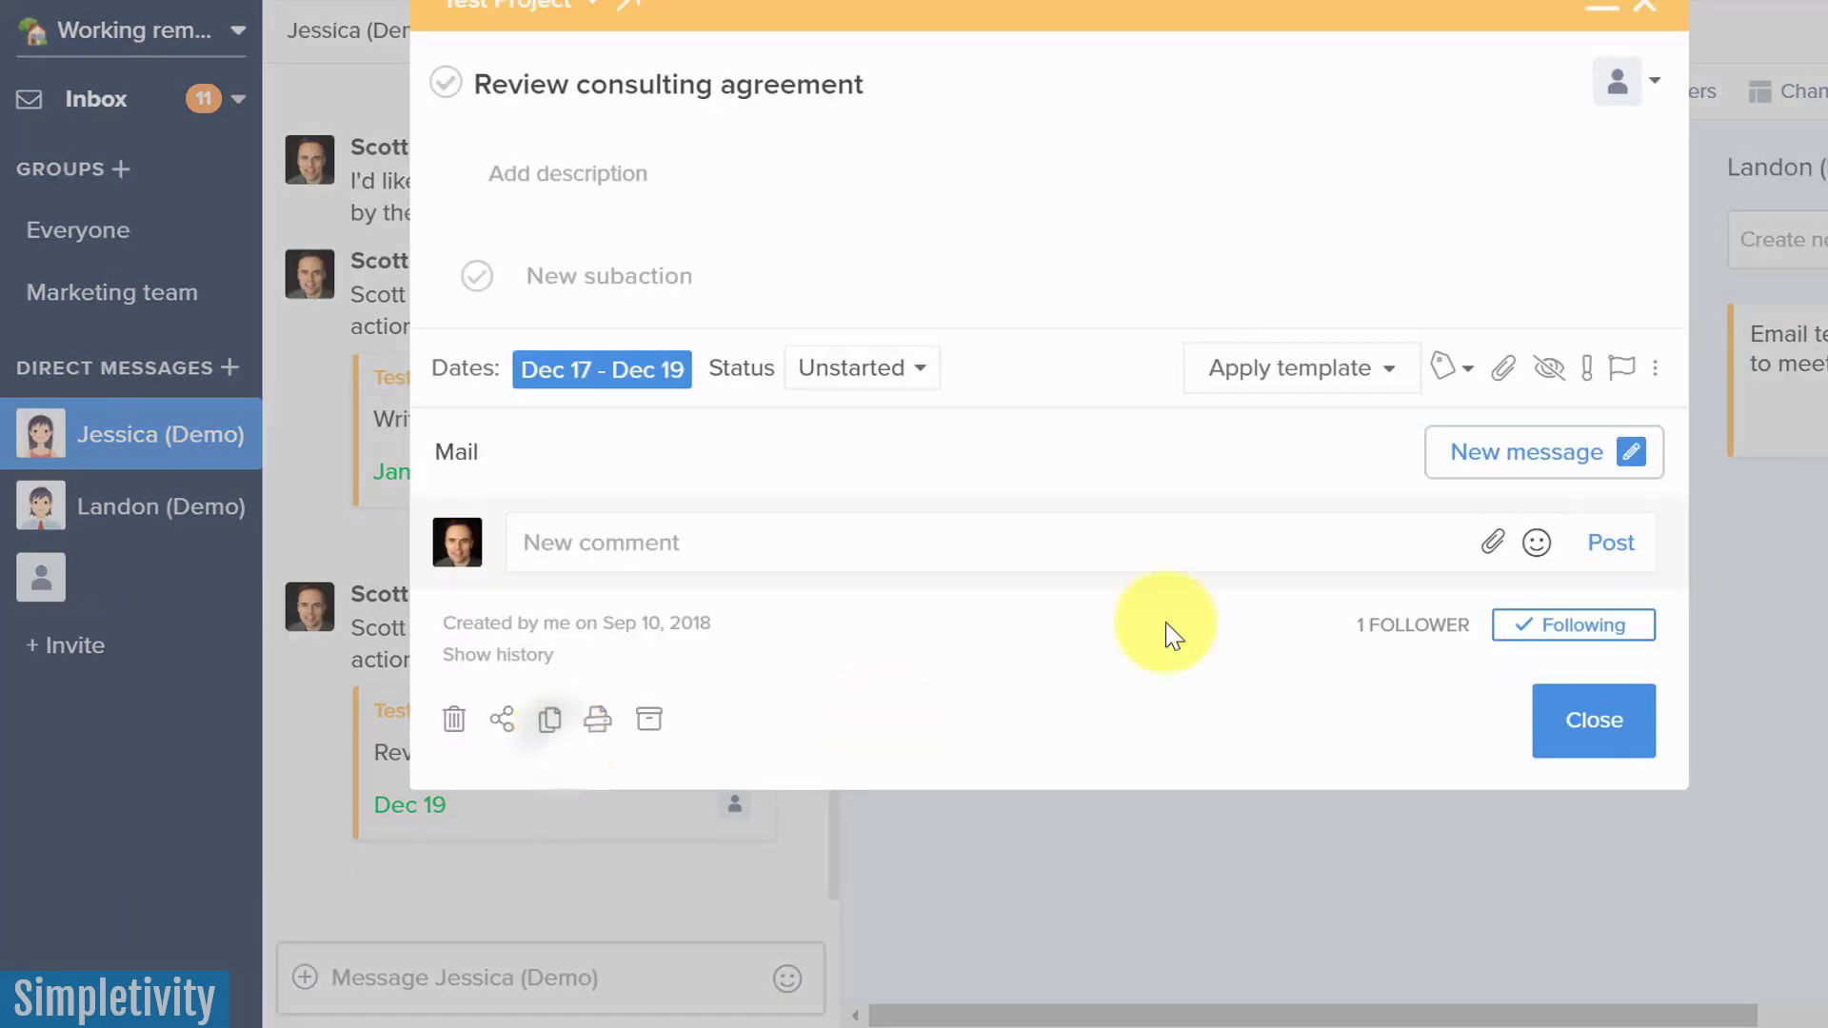
{"action": "left_click", "coordinate": [1647, 8]}
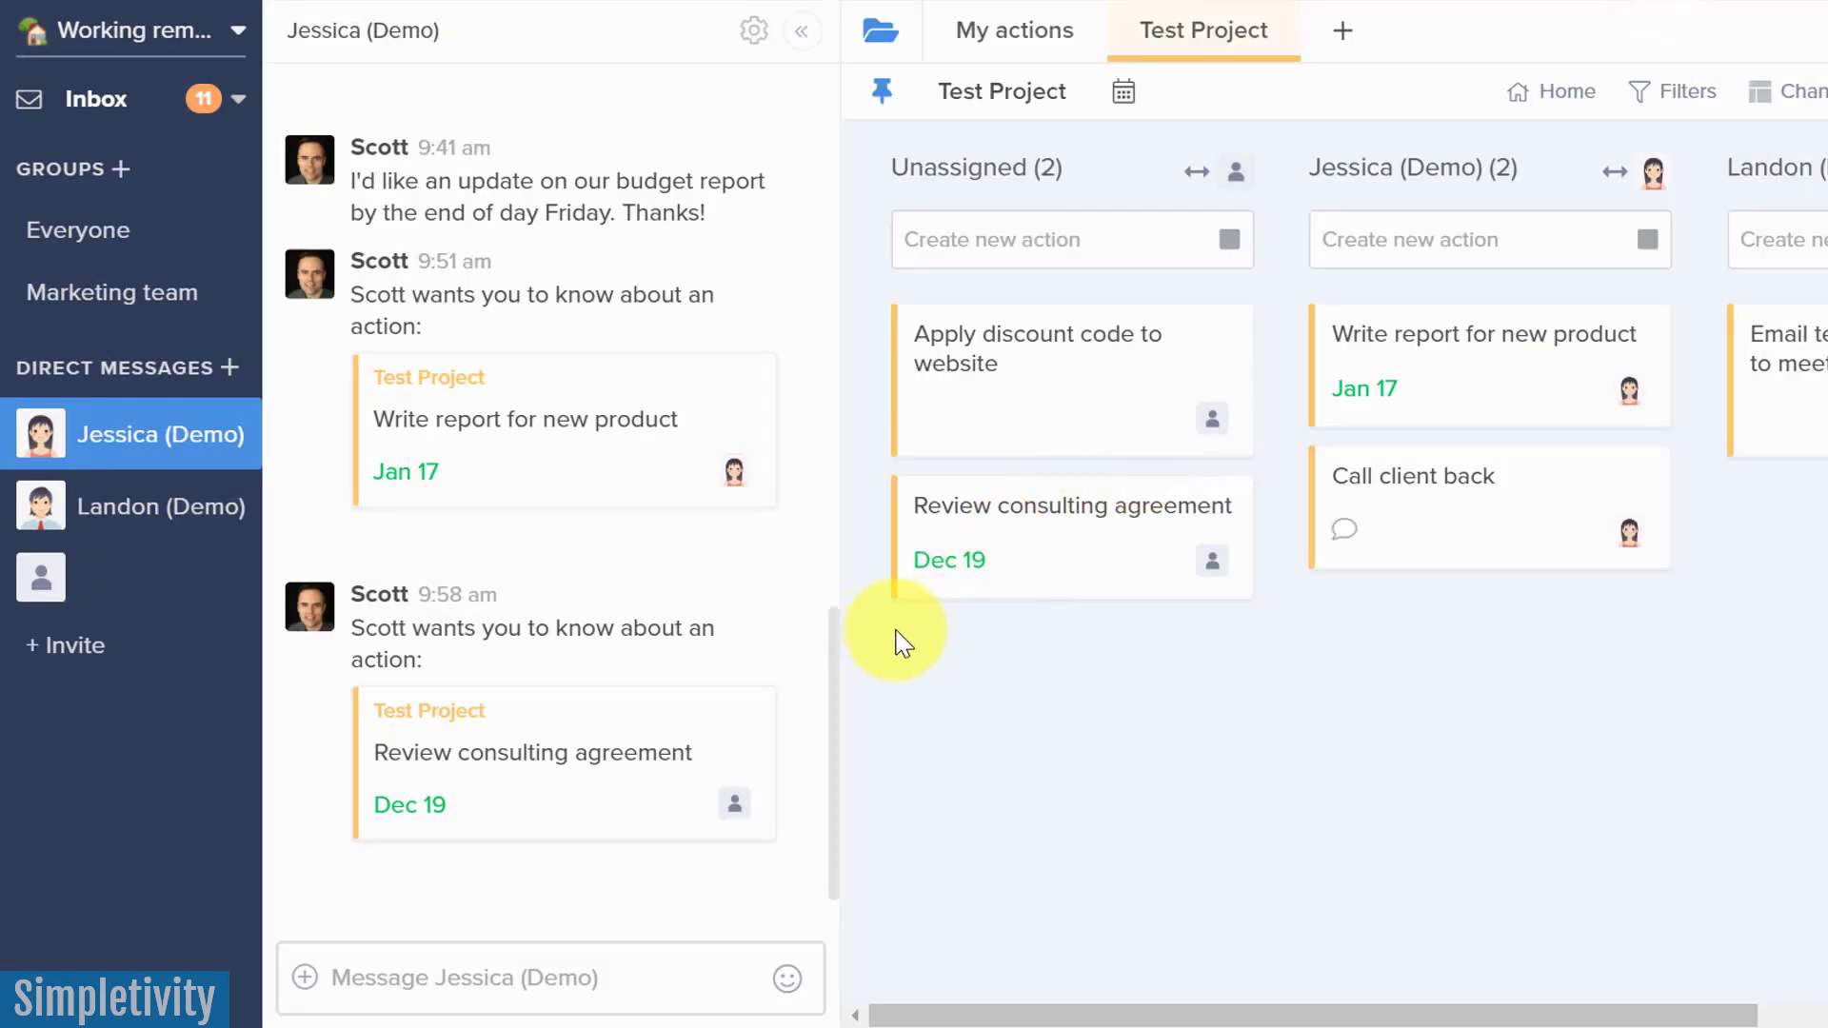
Browse the Everyone and Marketing team group chats, then collapse the chat pane
{"action": "left_click", "coordinate": [71, 243]}
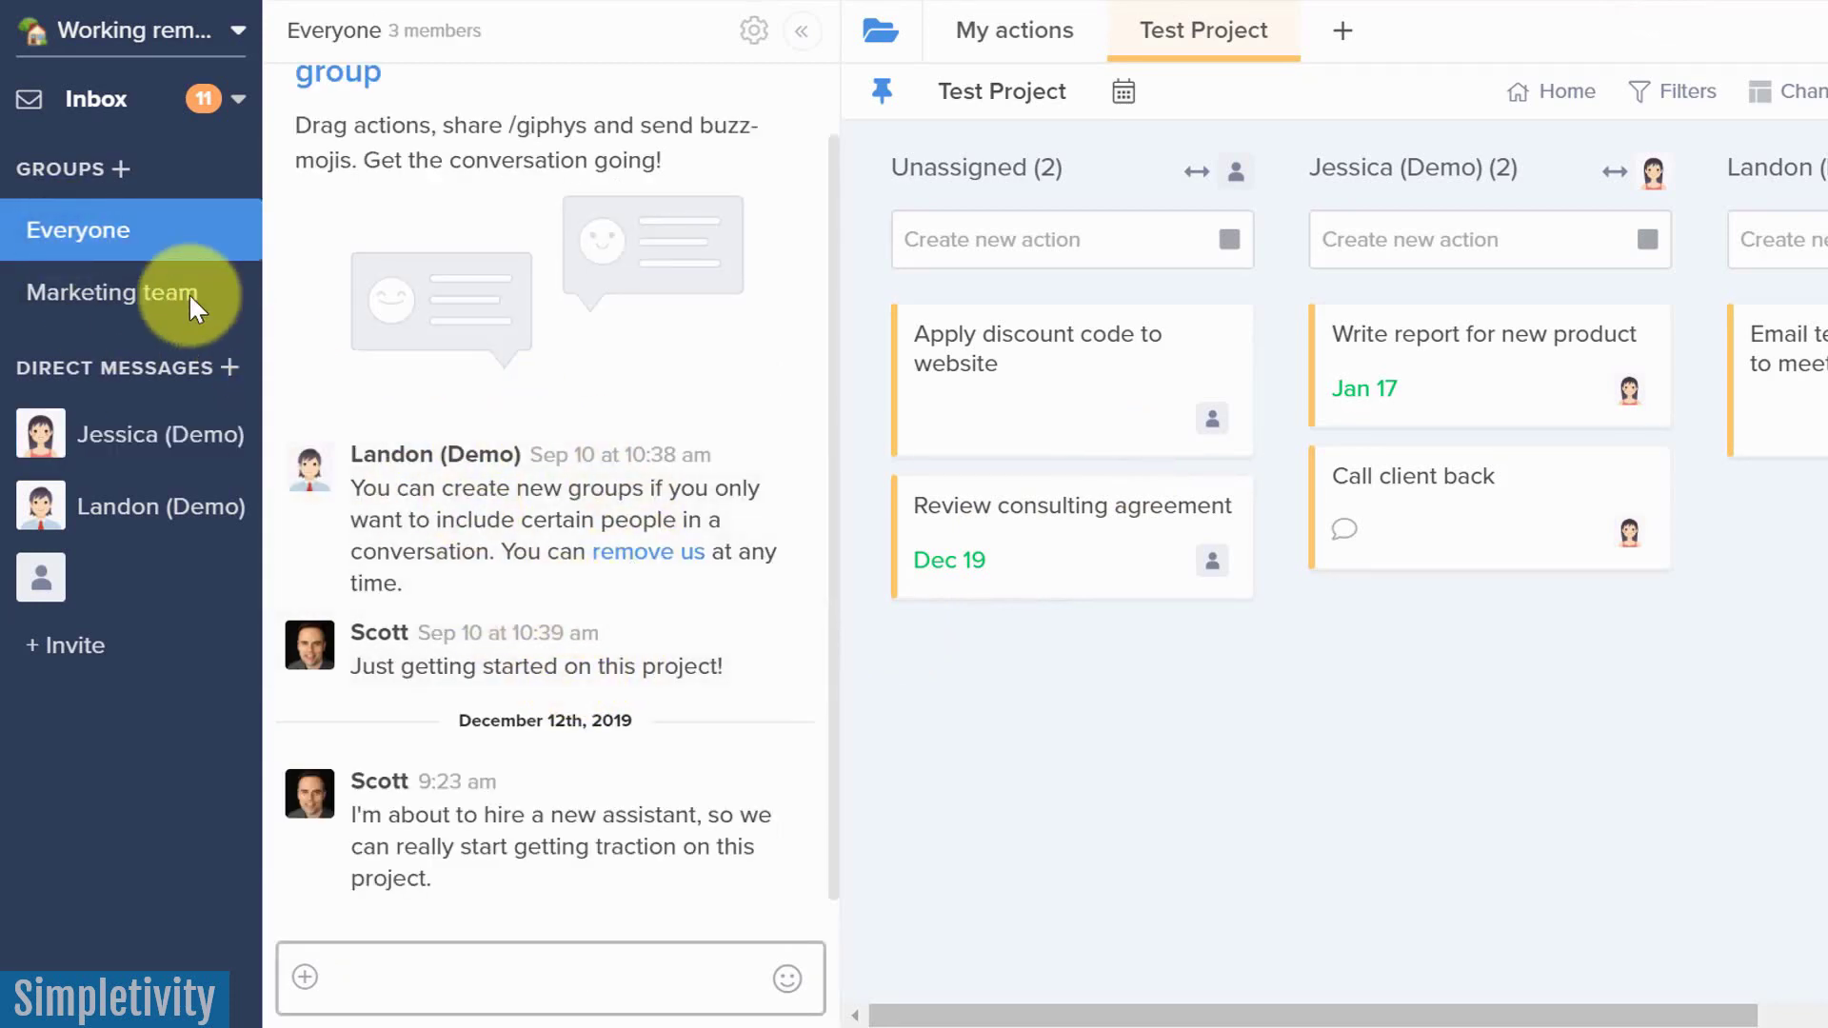
{"action": "left_click", "coordinate": [155, 301]}
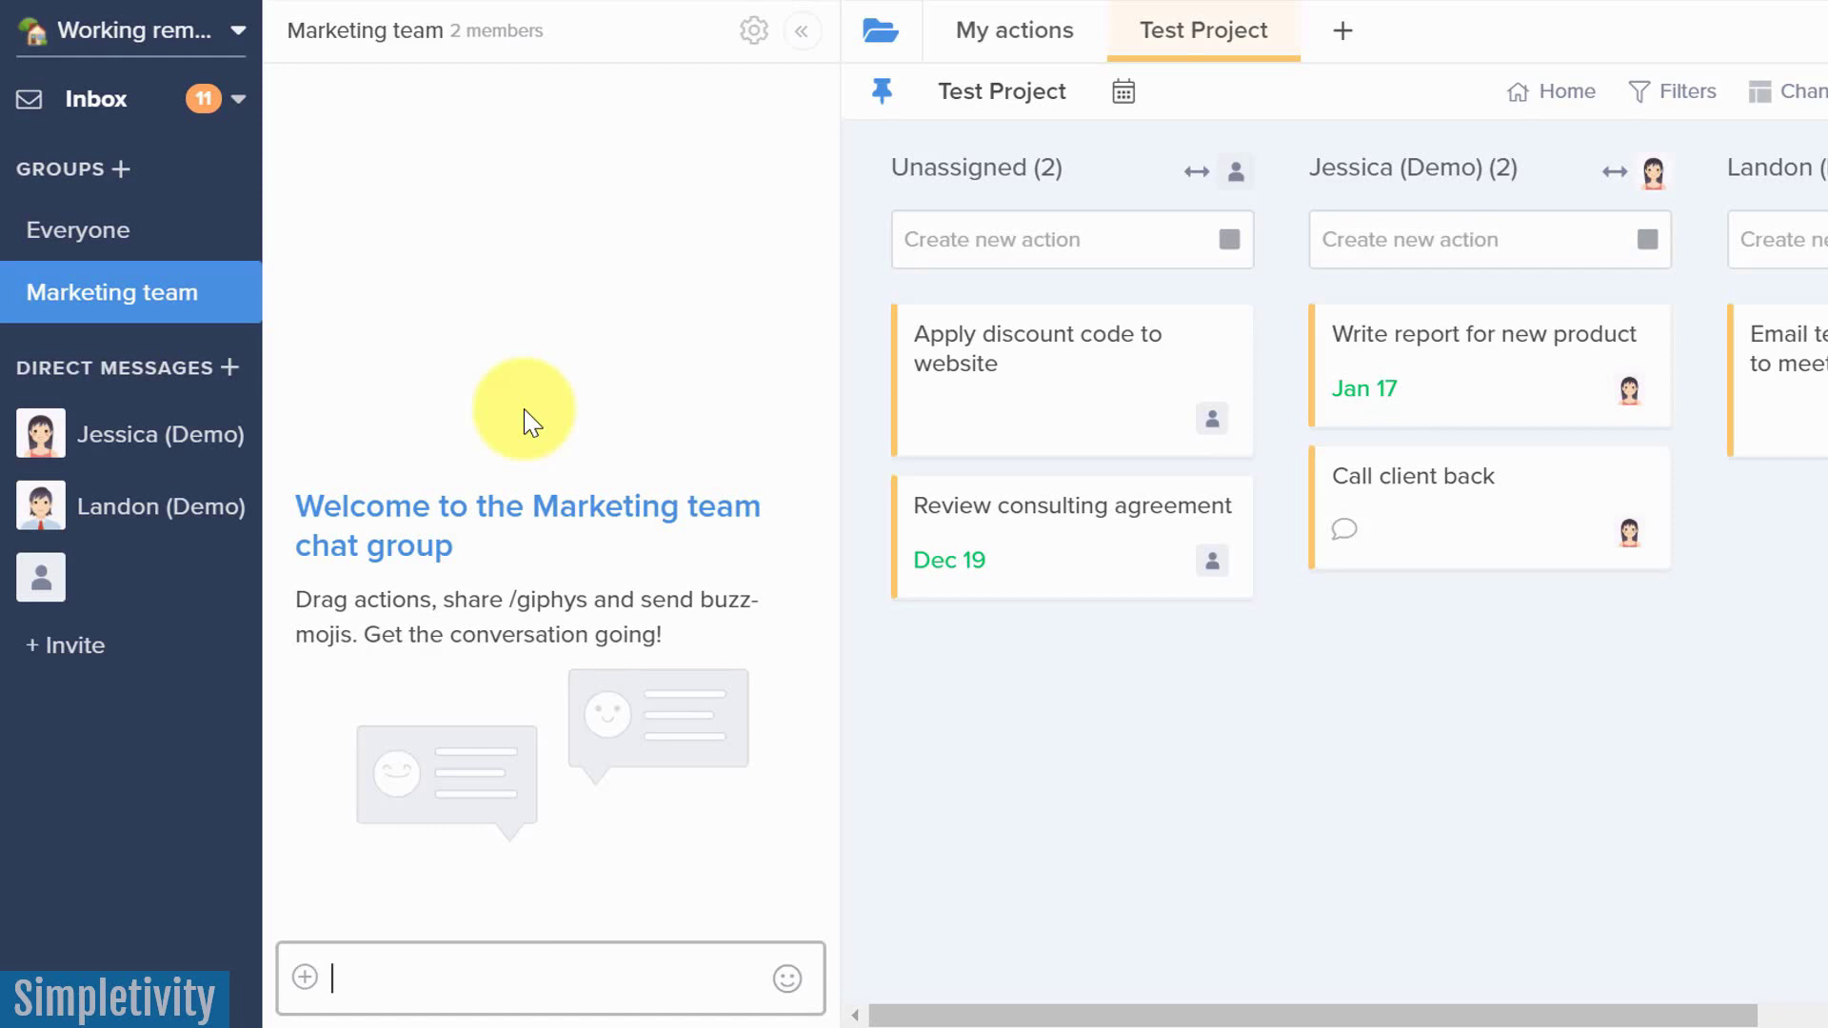
{"action": "left_click", "coordinate": [332, 978]}
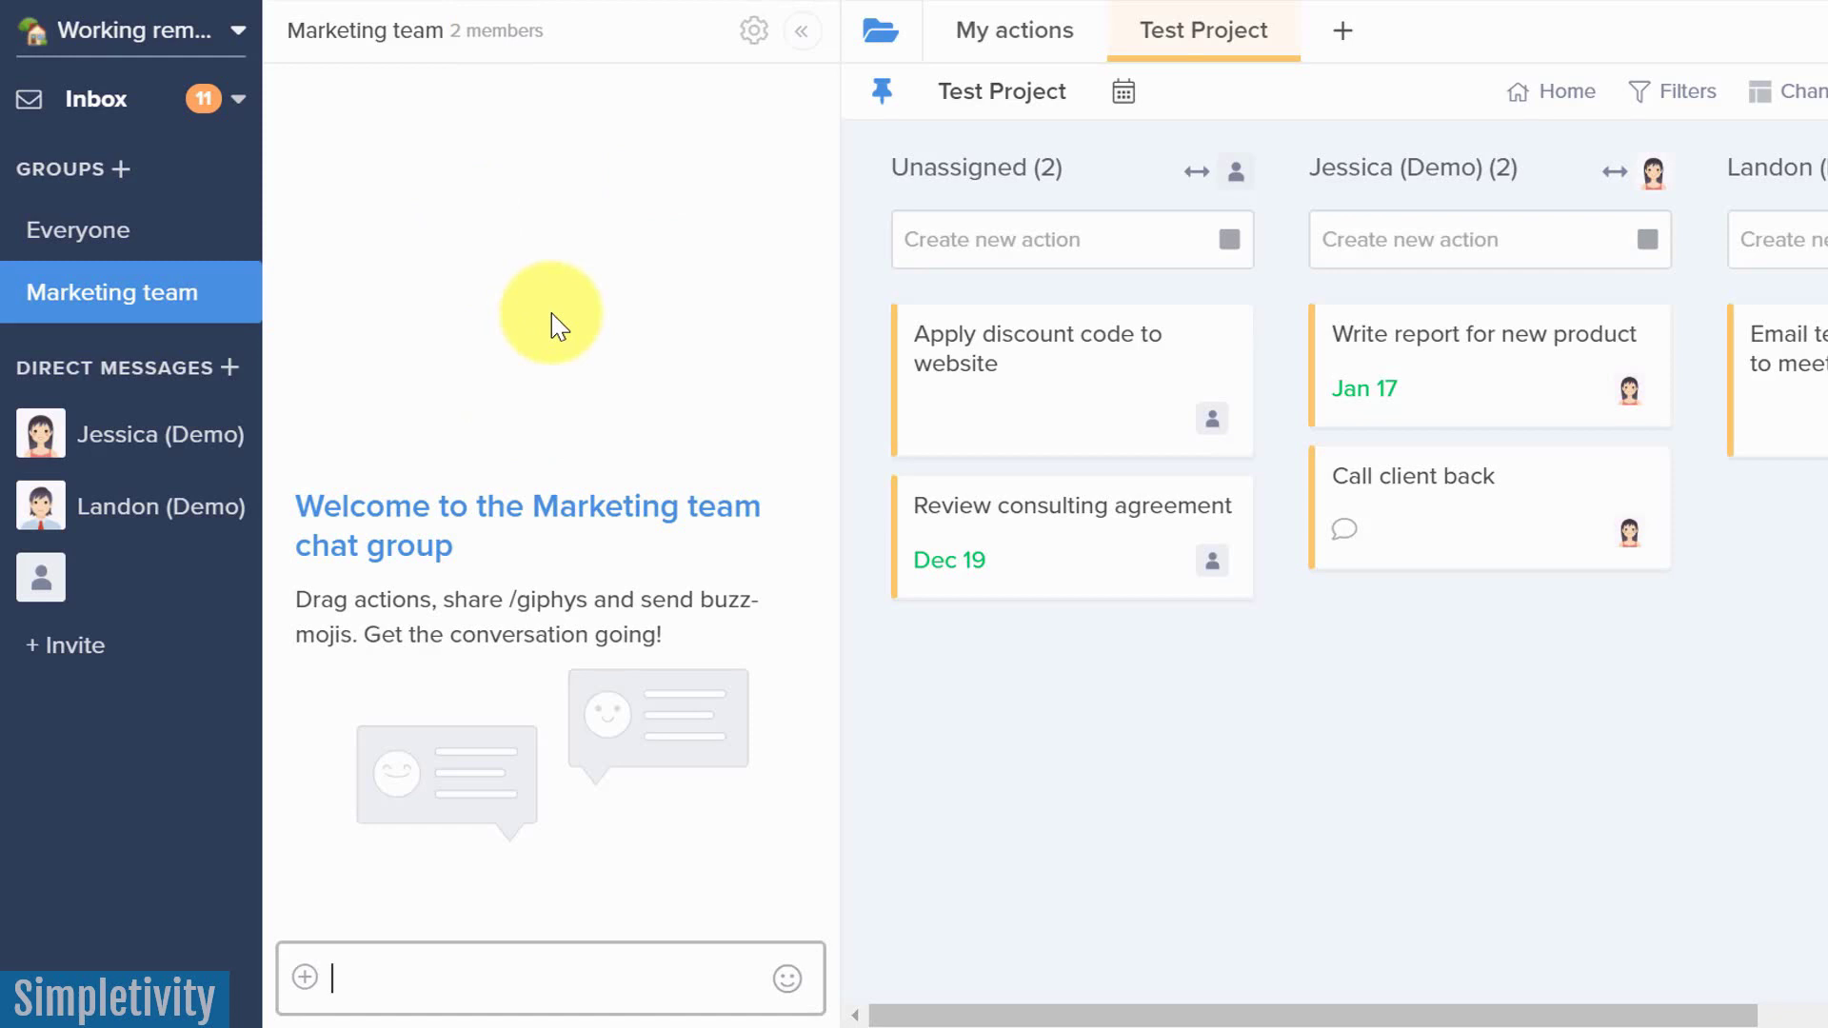
{"action": "left_click", "coordinate": [800, 32]}
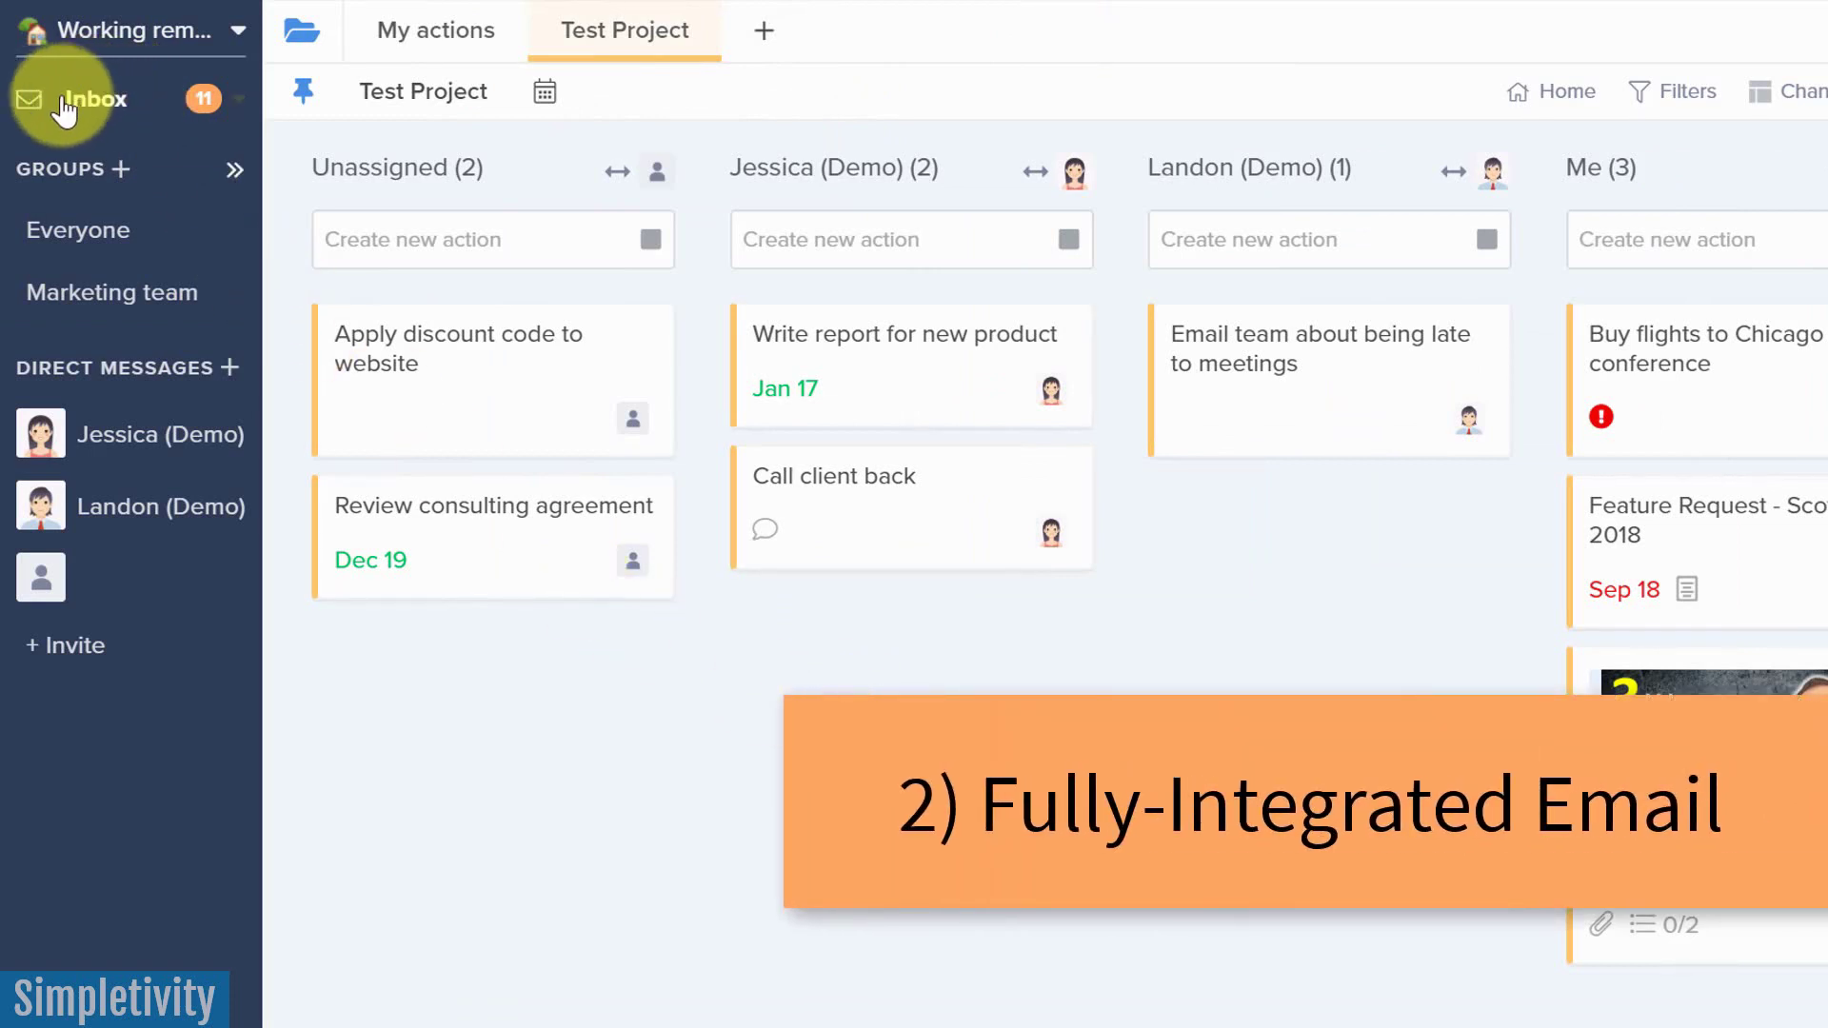
Reply 'Yes, let's meet Friday.' to the Black Friday deals email in the inbox
{"action": "left_click", "coordinate": [125, 112]}
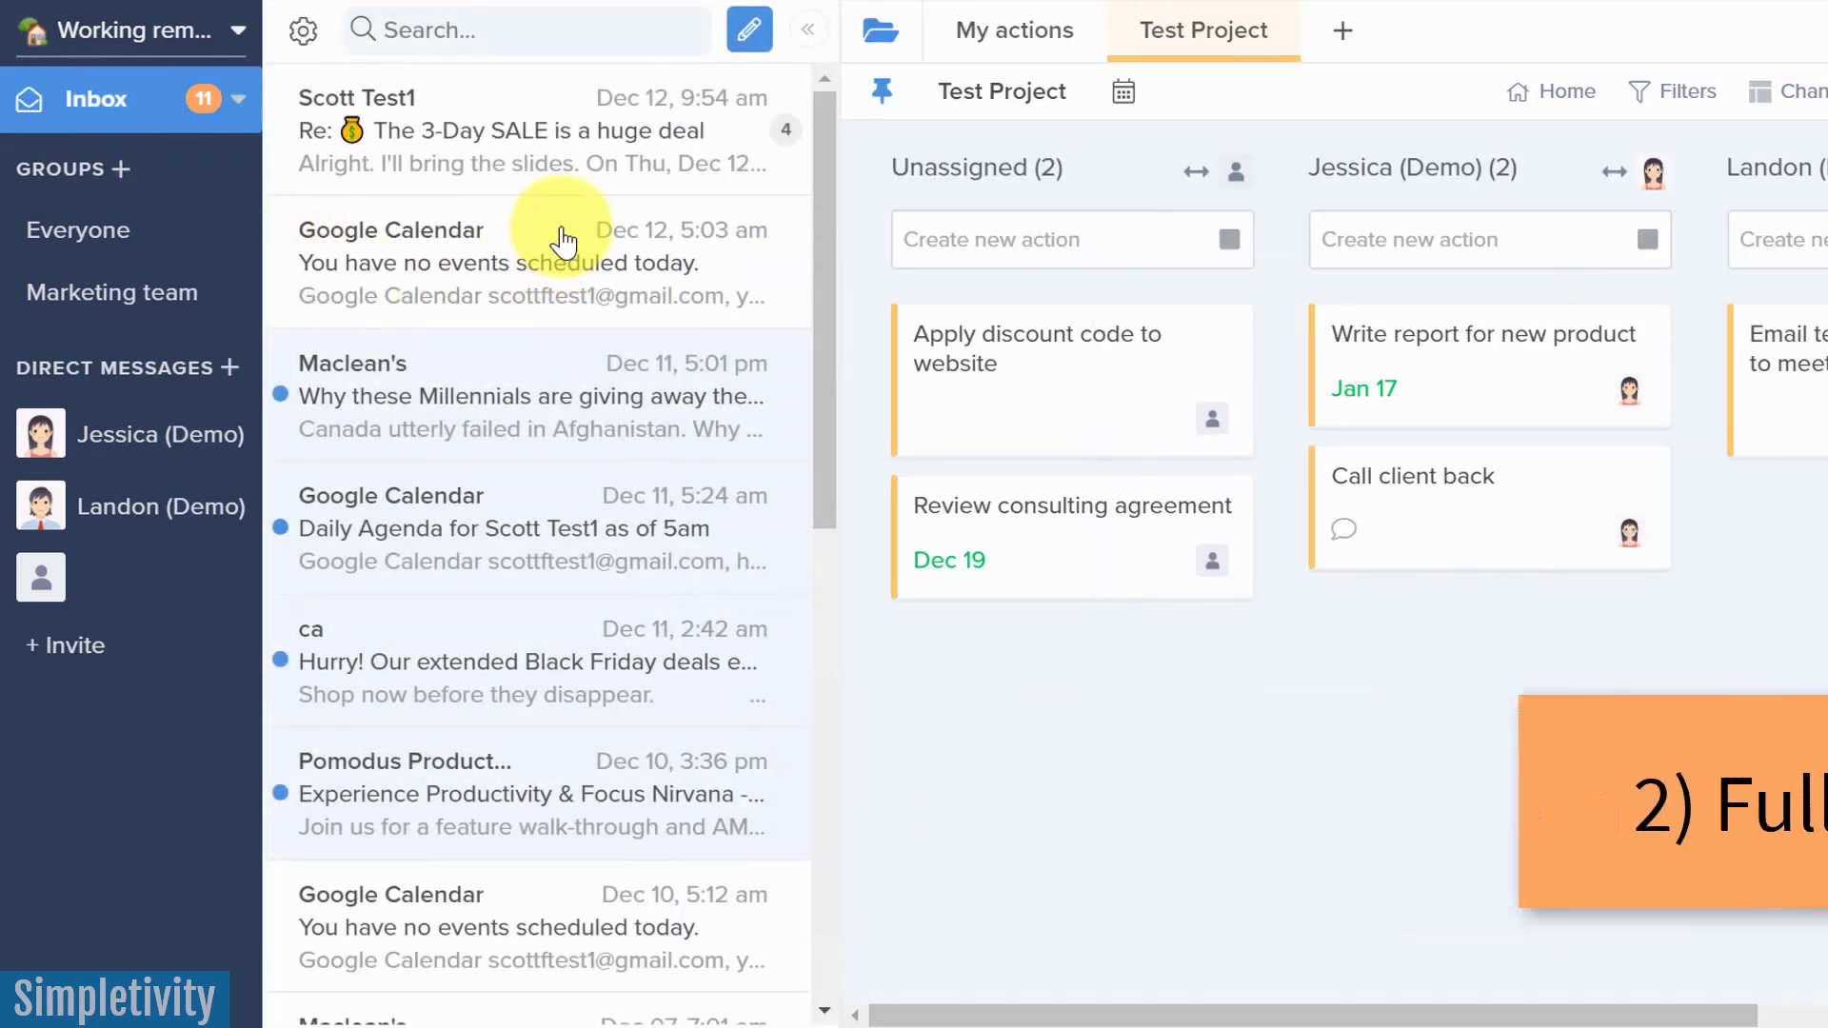
{"action": "scroll", "coordinate": [583, 518], "scroll_direction": "down", "scroll_amount": 12}
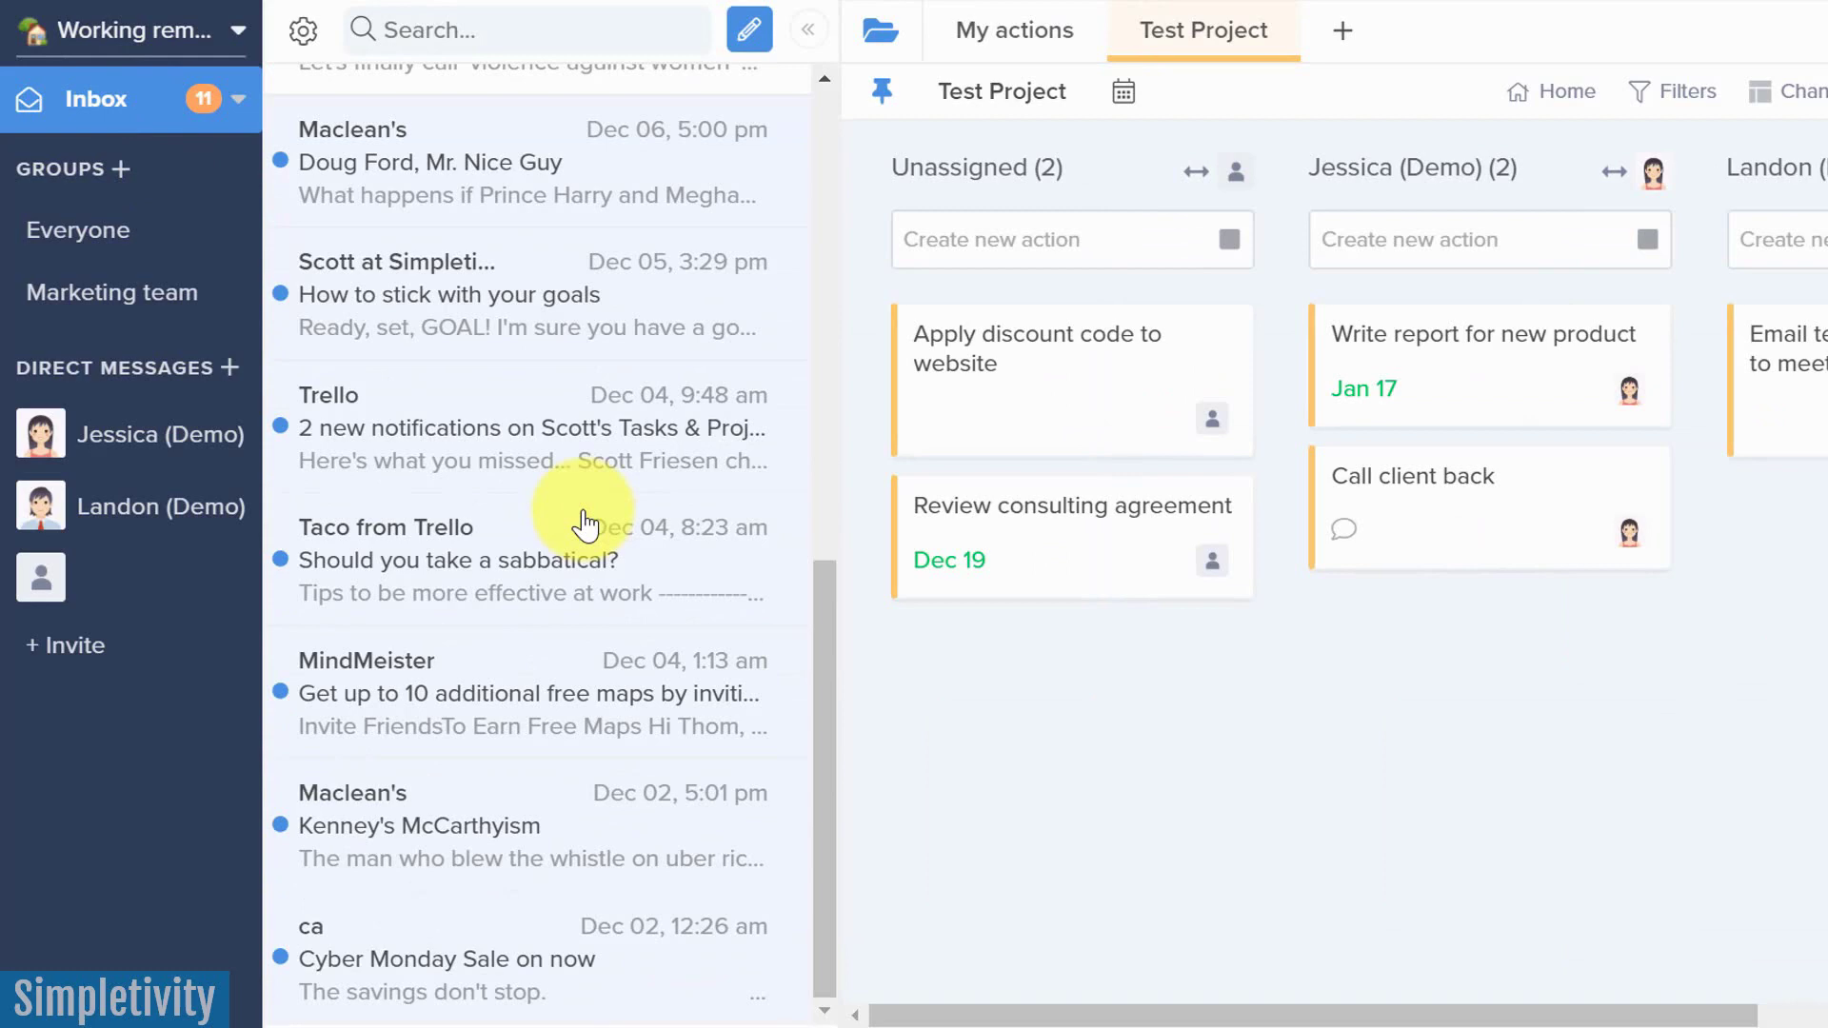
{"action": "scroll", "coordinate": [585, 523], "scroll_direction": "up", "scroll_amount": 12}
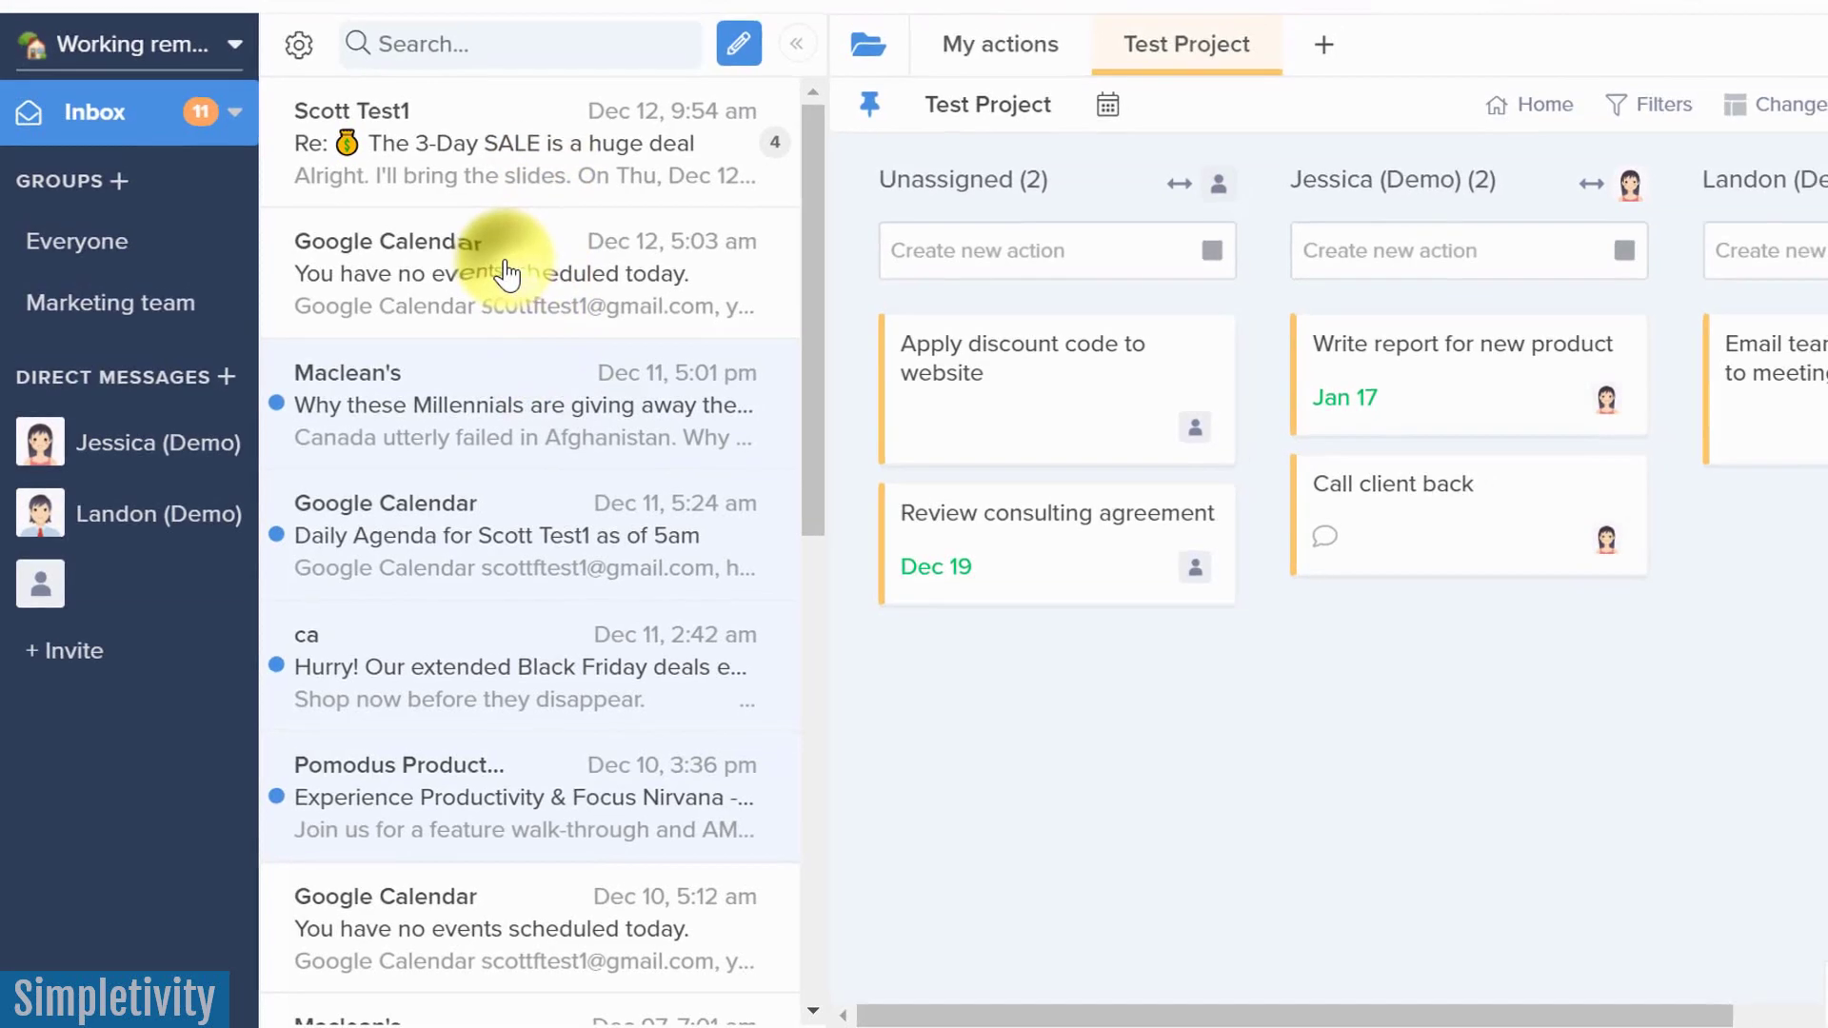
{"action": "left_click", "coordinate": [533, 265]}
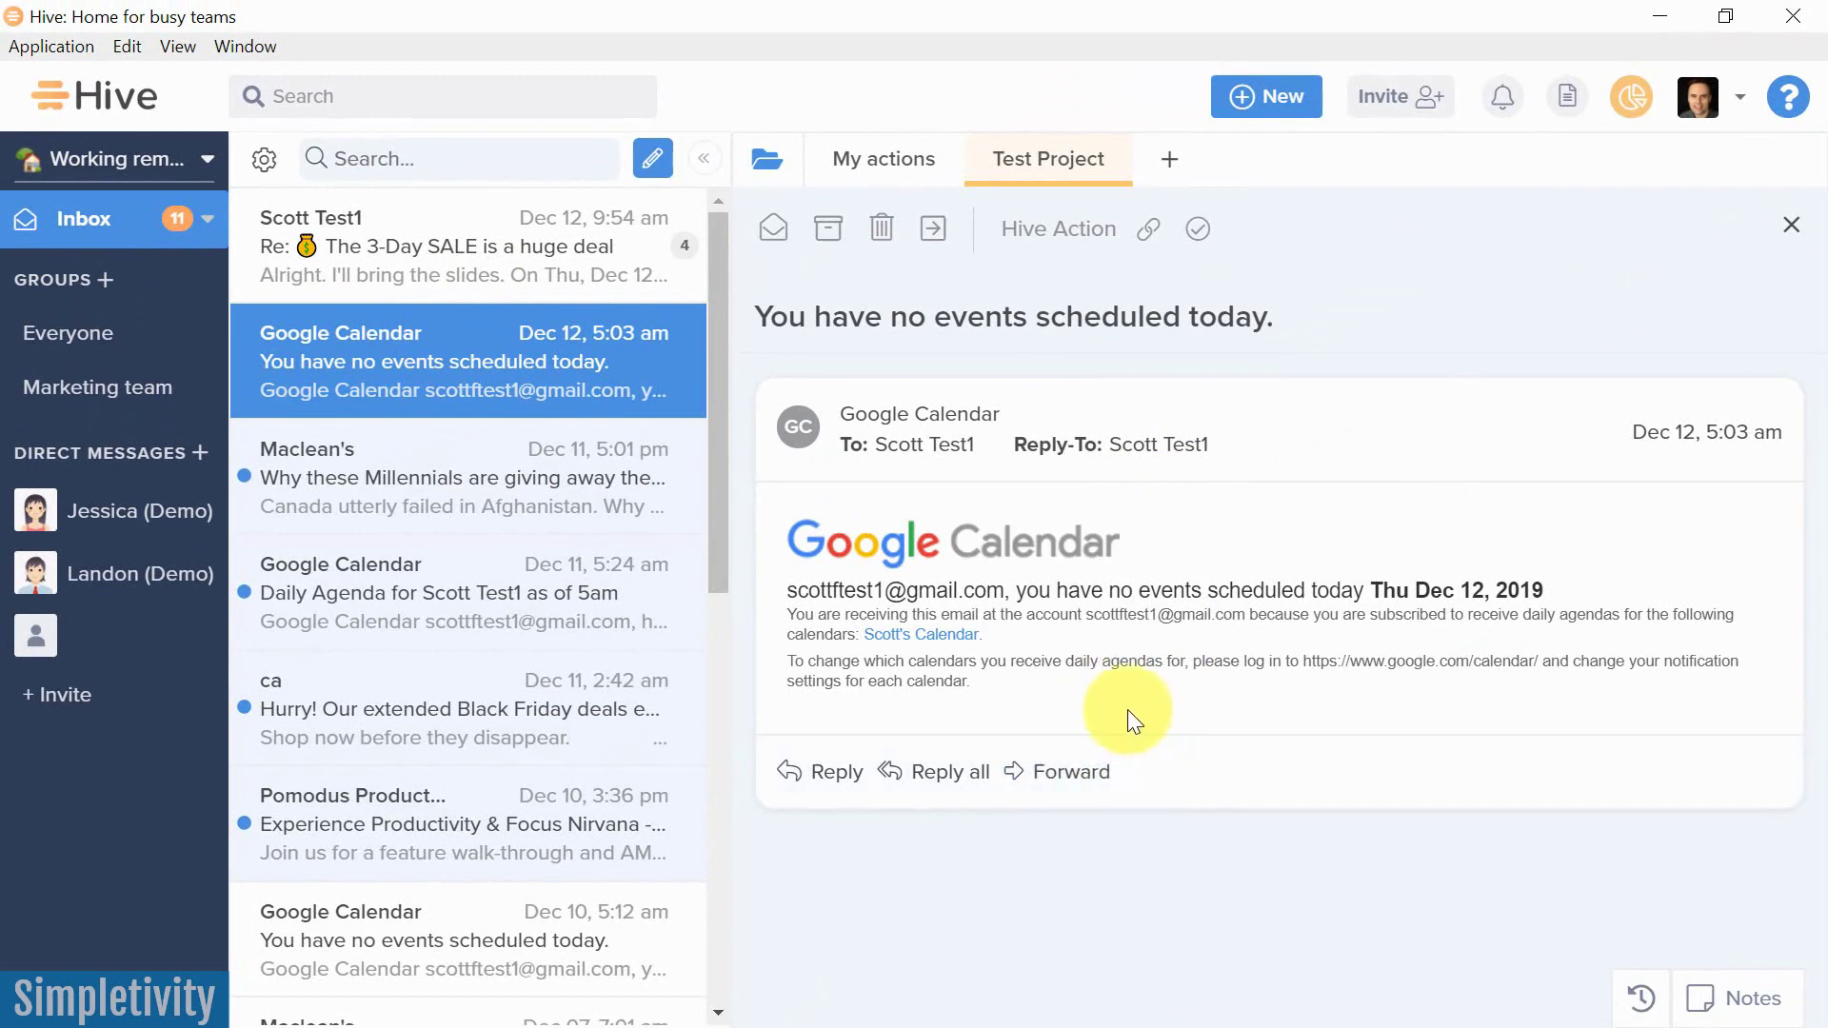
{"action": "left_click", "coordinate": [414, 714]}
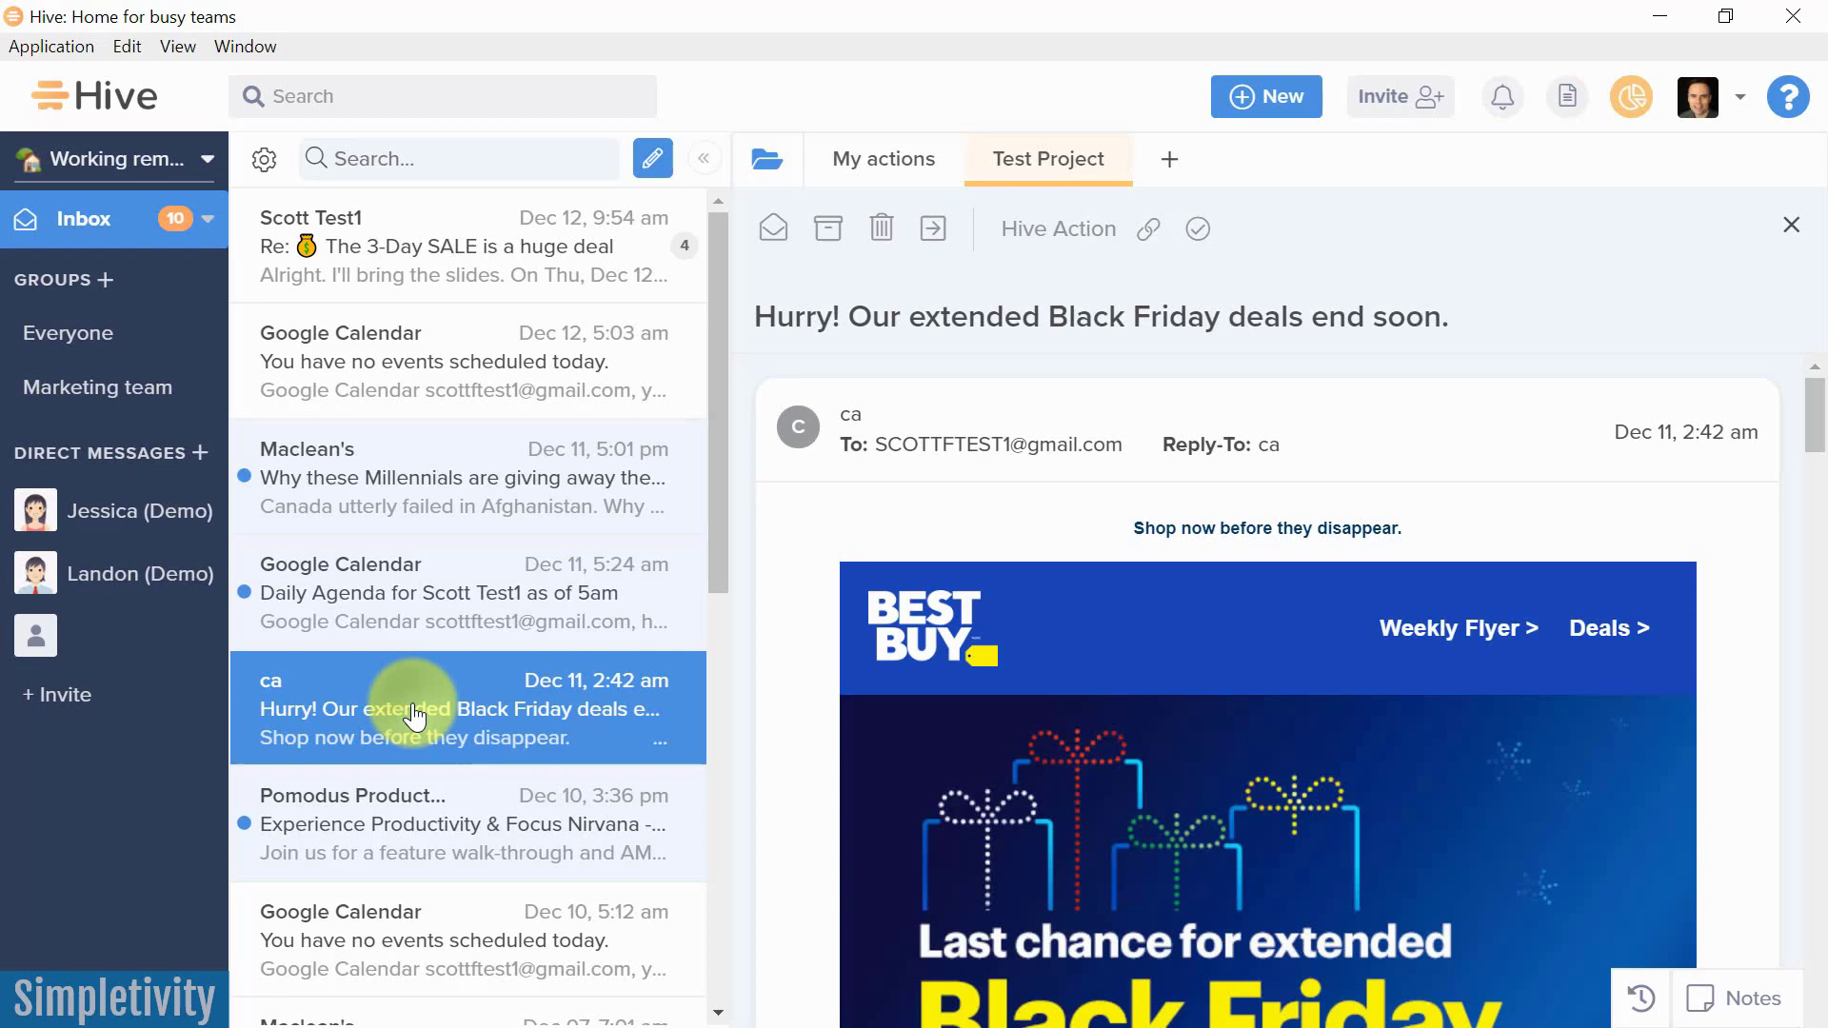
{"action": "scroll", "coordinate": [1430, 692], "scroll_direction": "down", "scroll_amount": 5}
{"action": "scroll", "coordinate": [1428, 696], "scroll_direction": "down", "scroll_amount": 10}
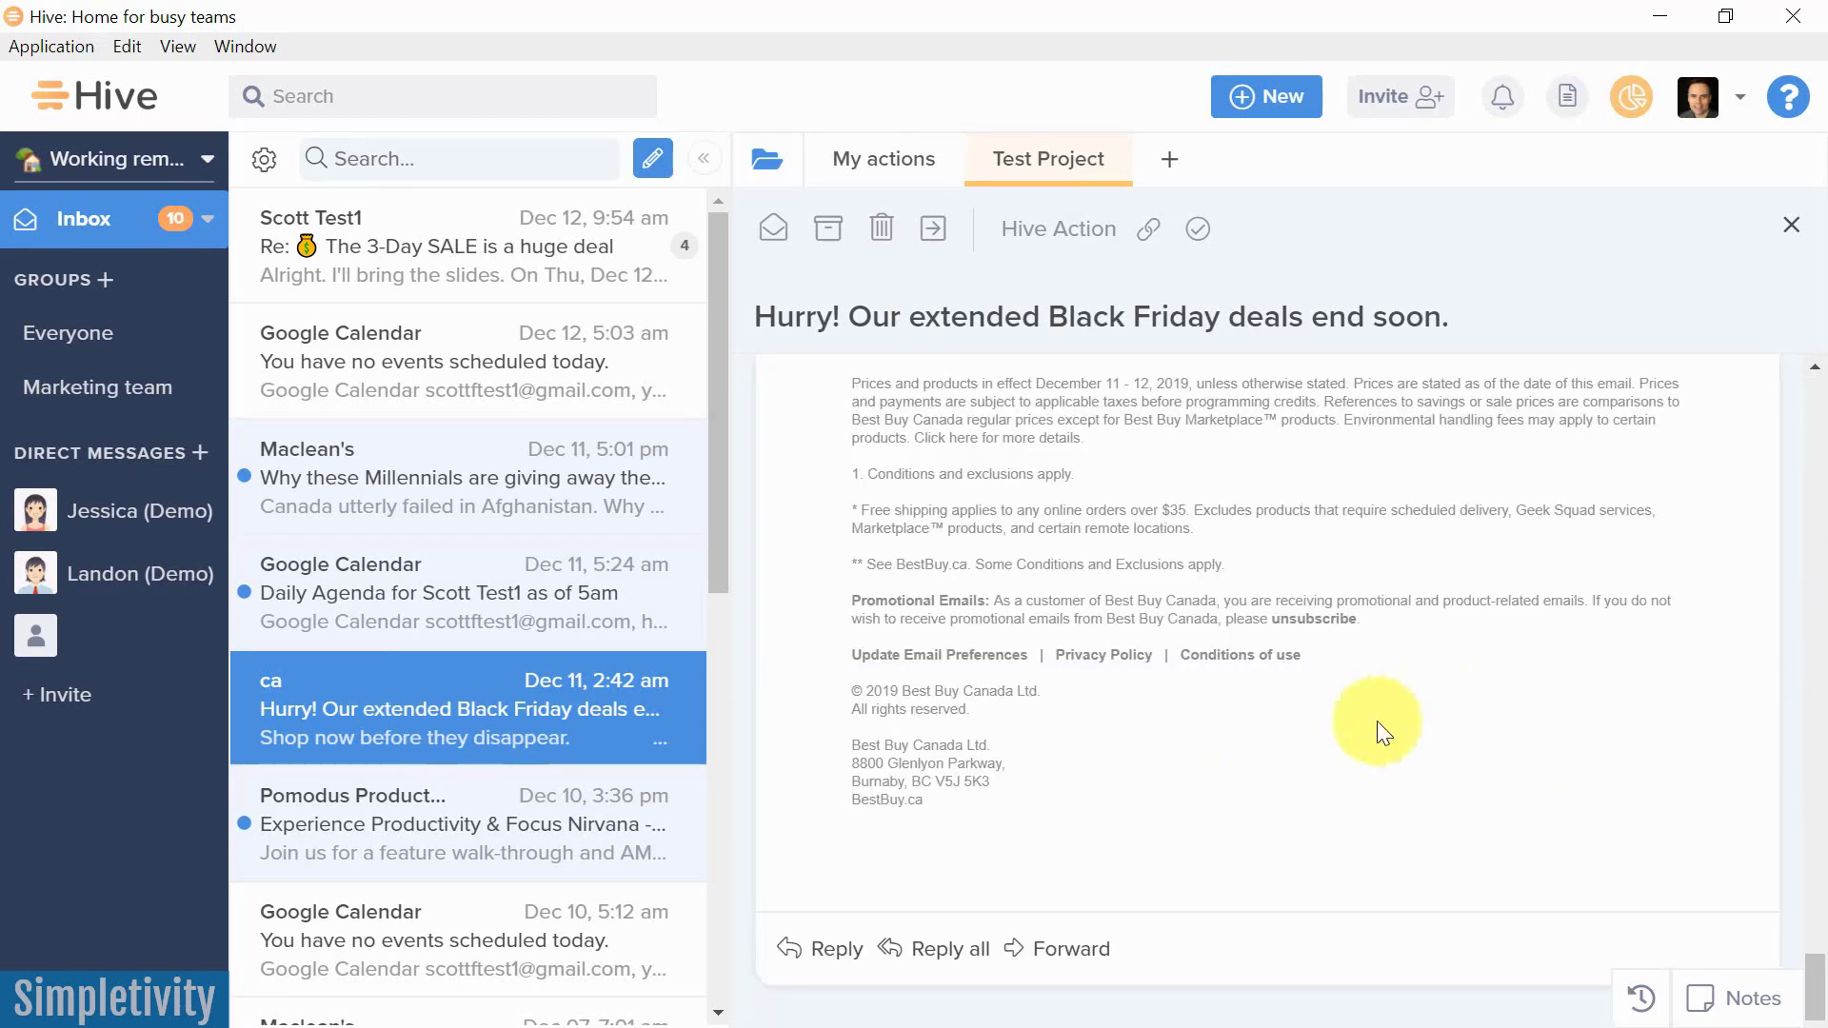
{"action": "left_click", "coordinate": [830, 949]}
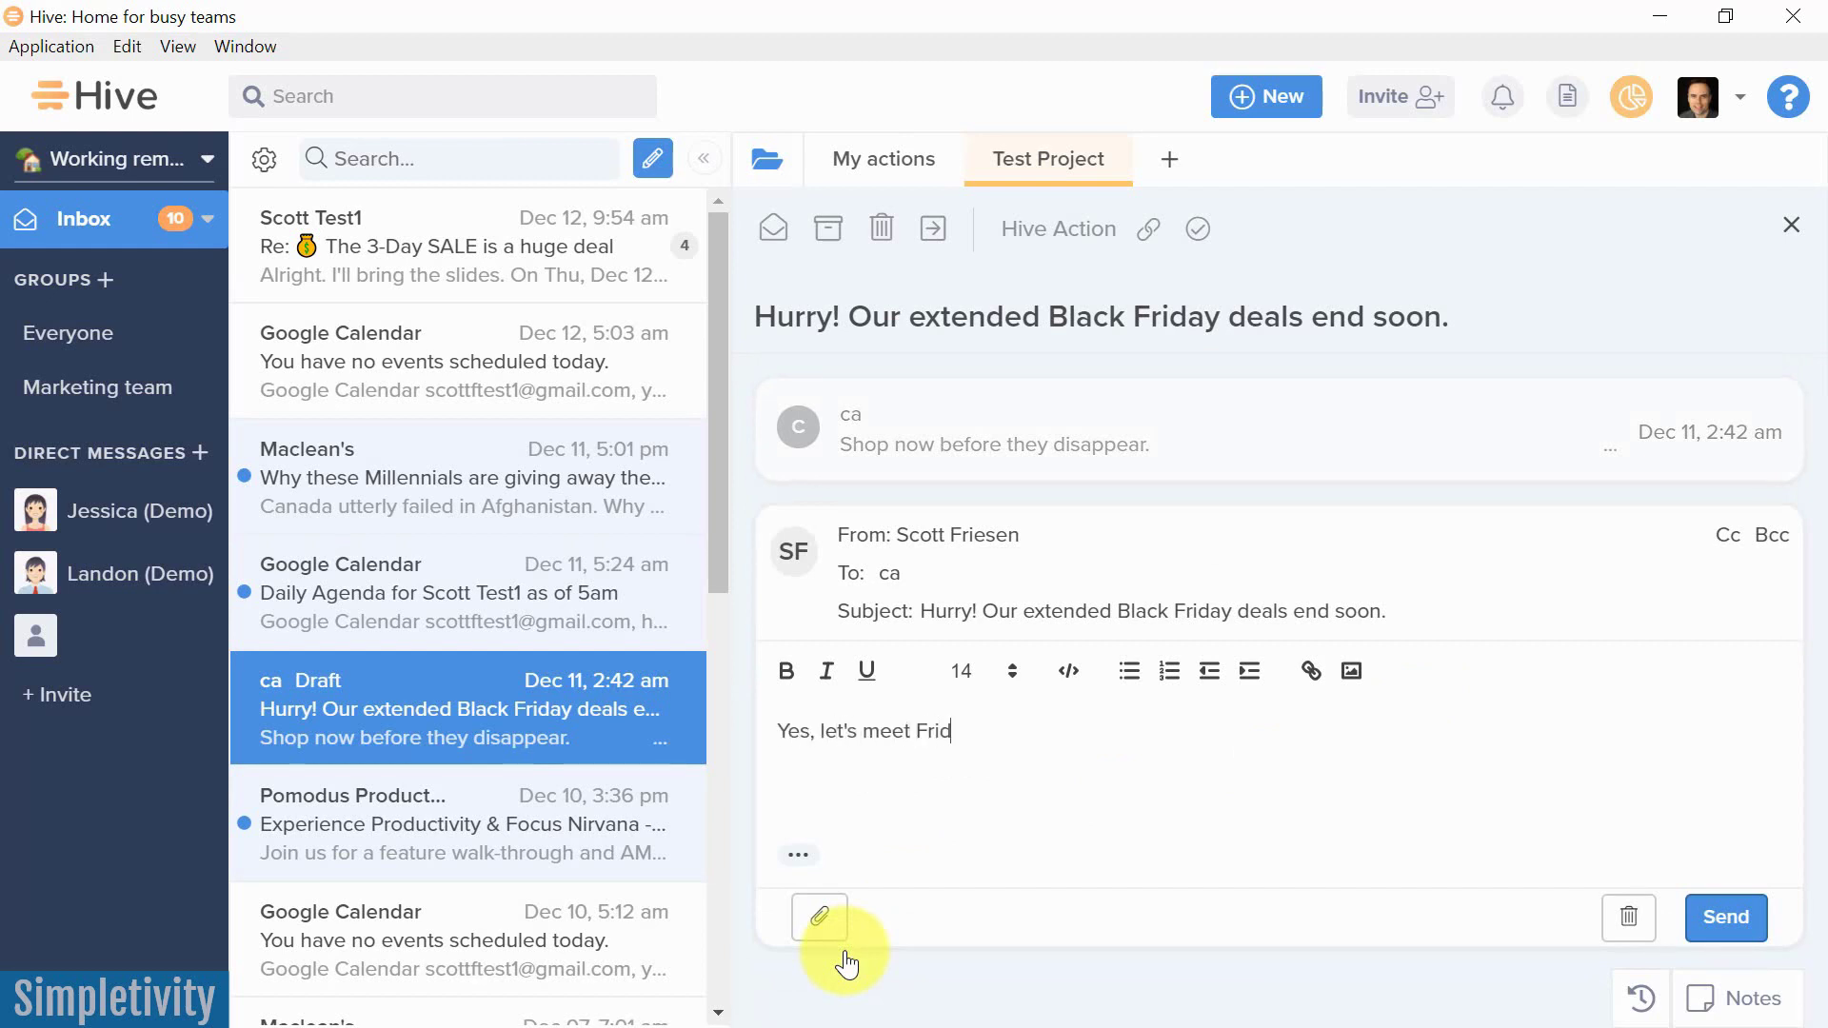
{"action": "left_click", "coordinate": [1725, 919]}
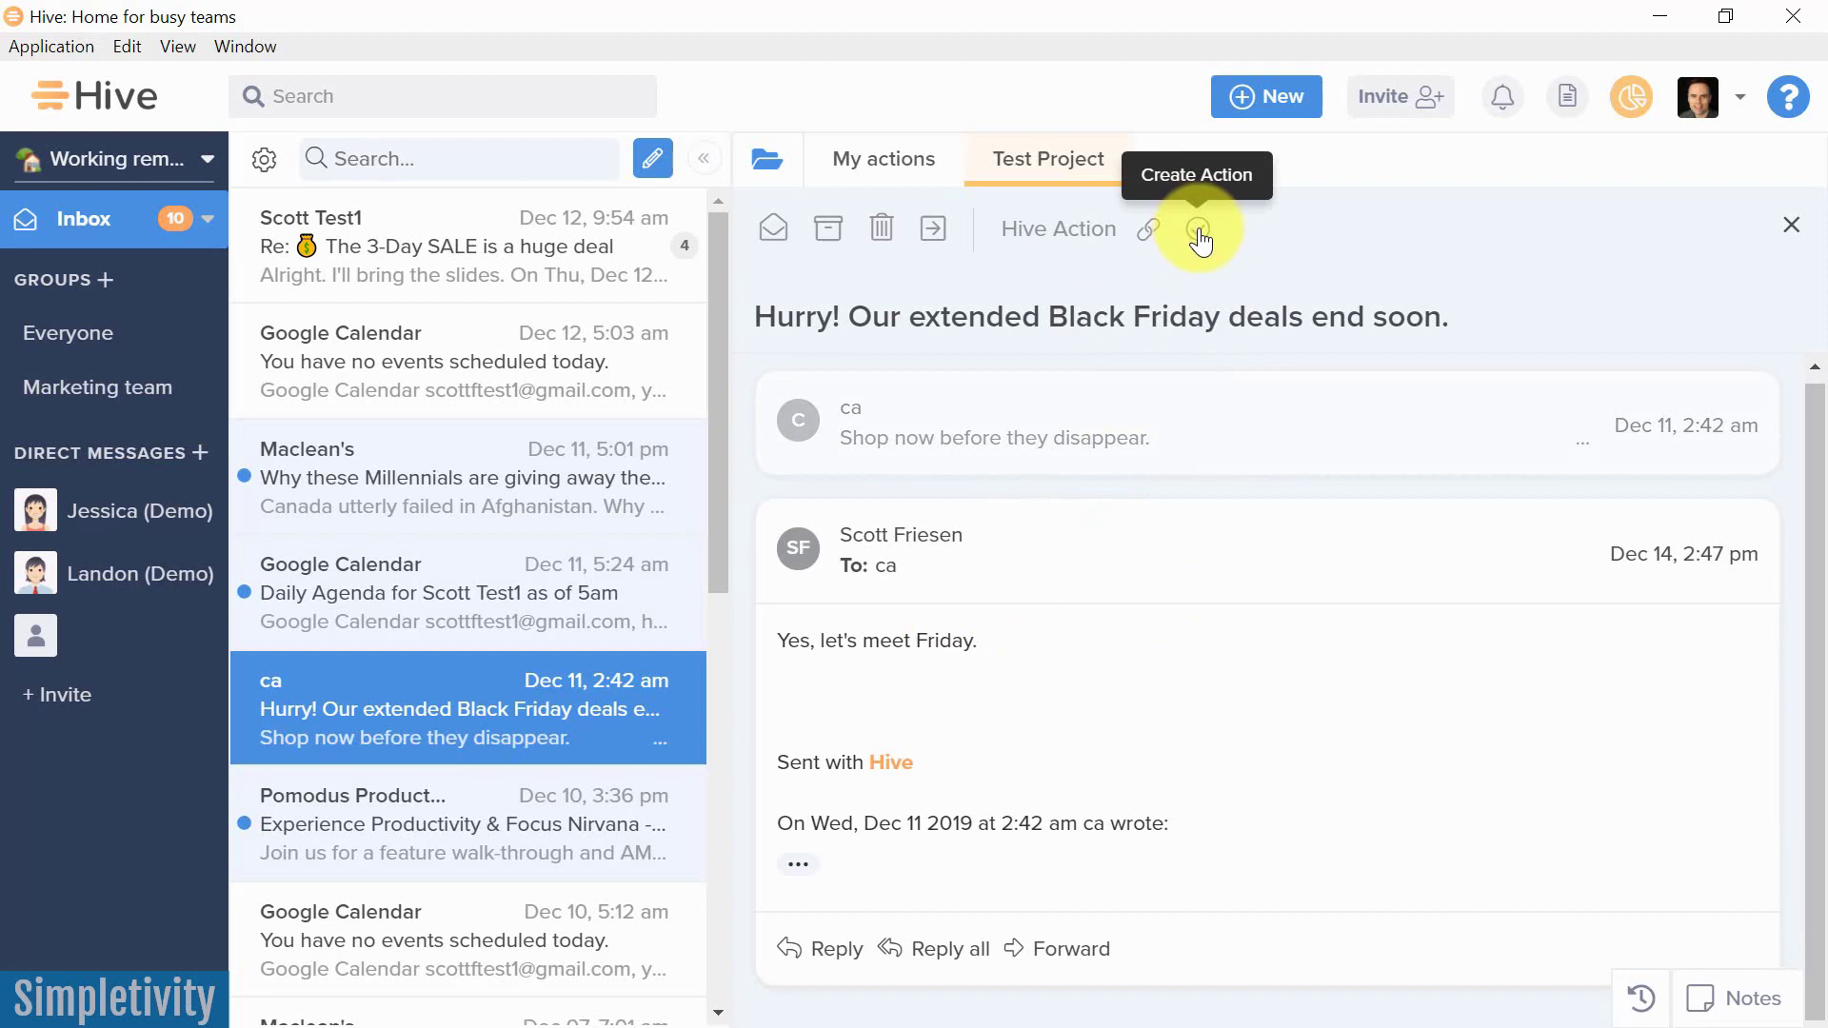
Link the email to the existing Test Project: Call client back action, found by searching 'cal'
{"action": "left_click", "coordinate": [1148, 230]}
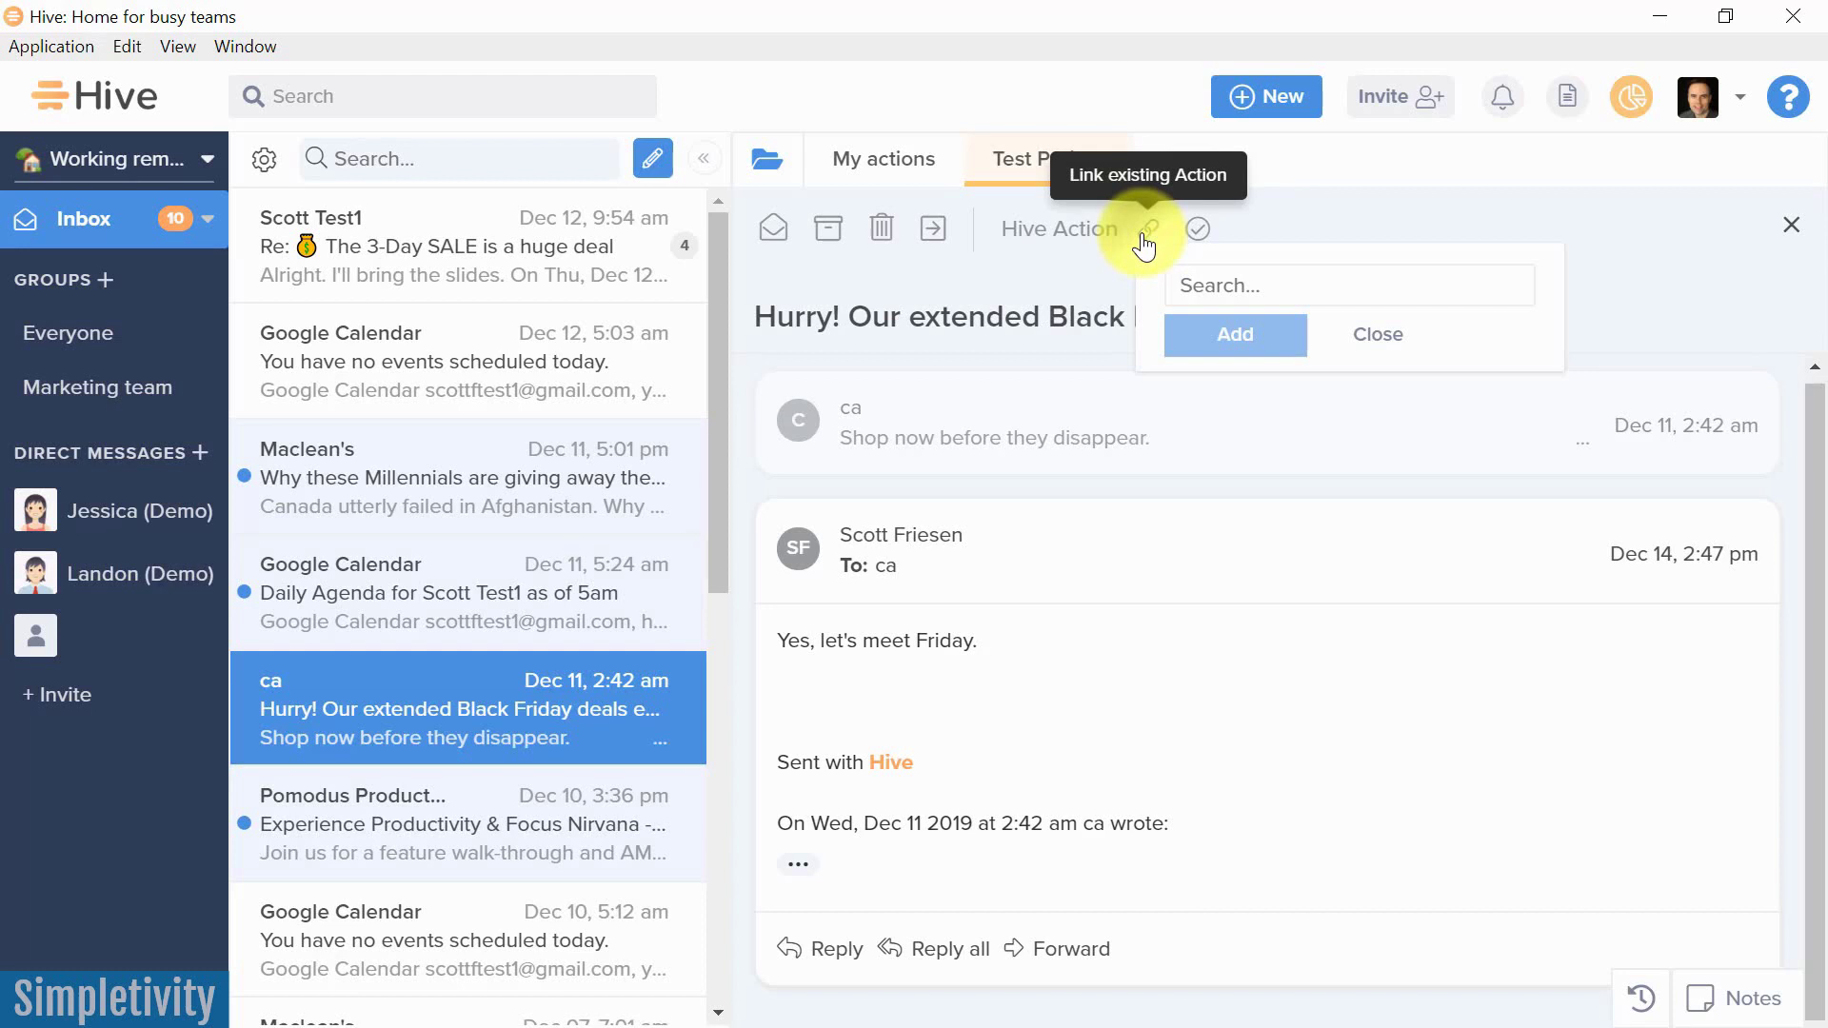
{"action": "type", "text": "marketi"}
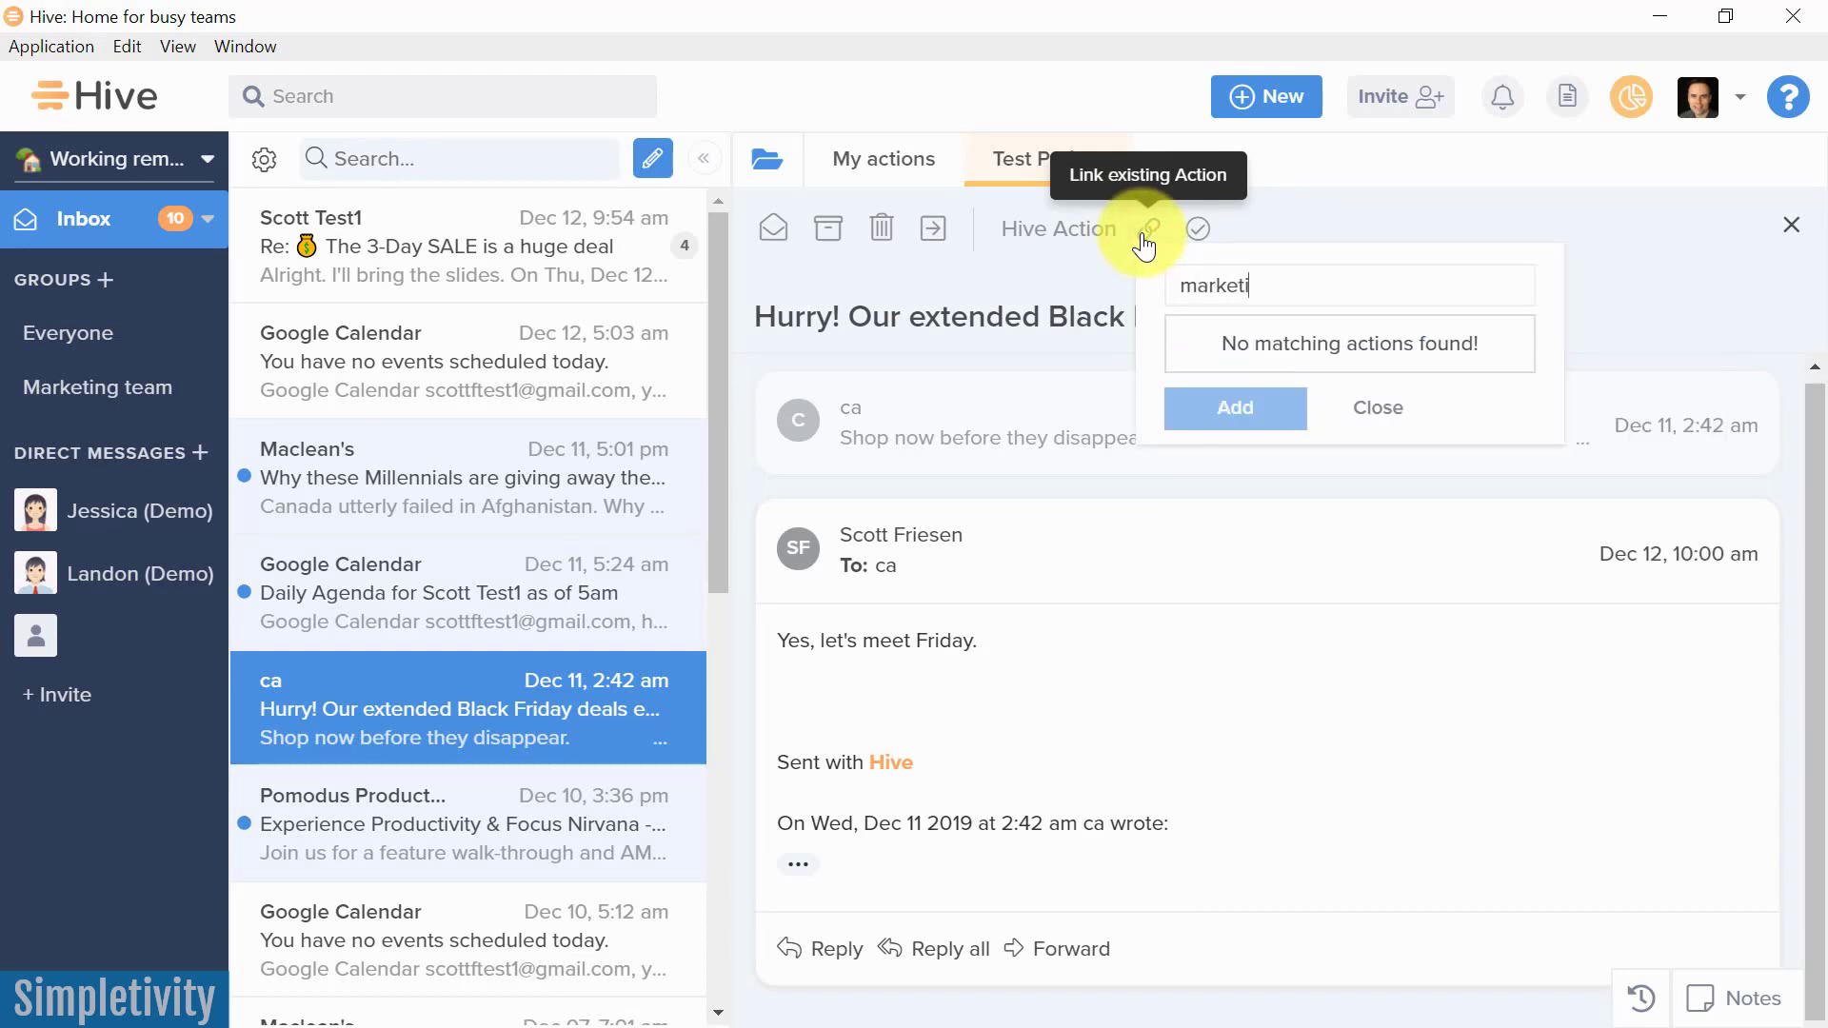
{"action": "key", "text": "BackSpace"}
{"action": "key", "text": "BackSpace"}
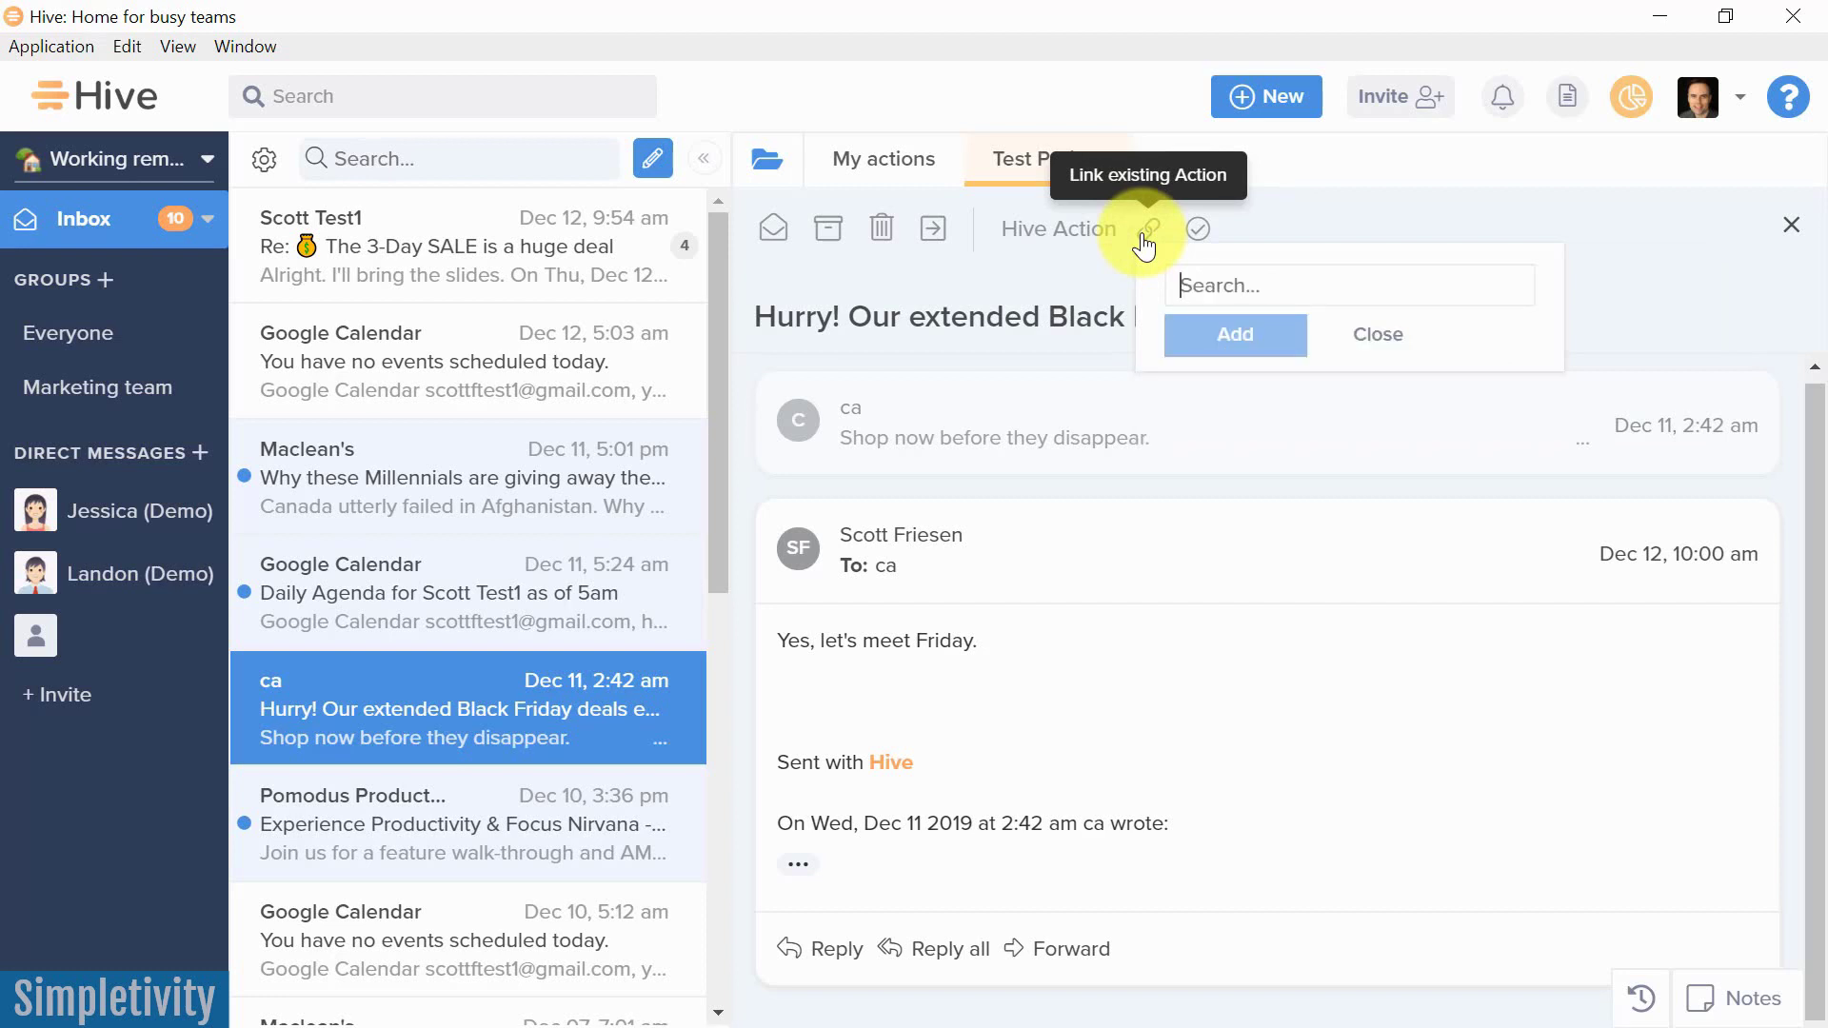
{"action": "type", "text": "call"}
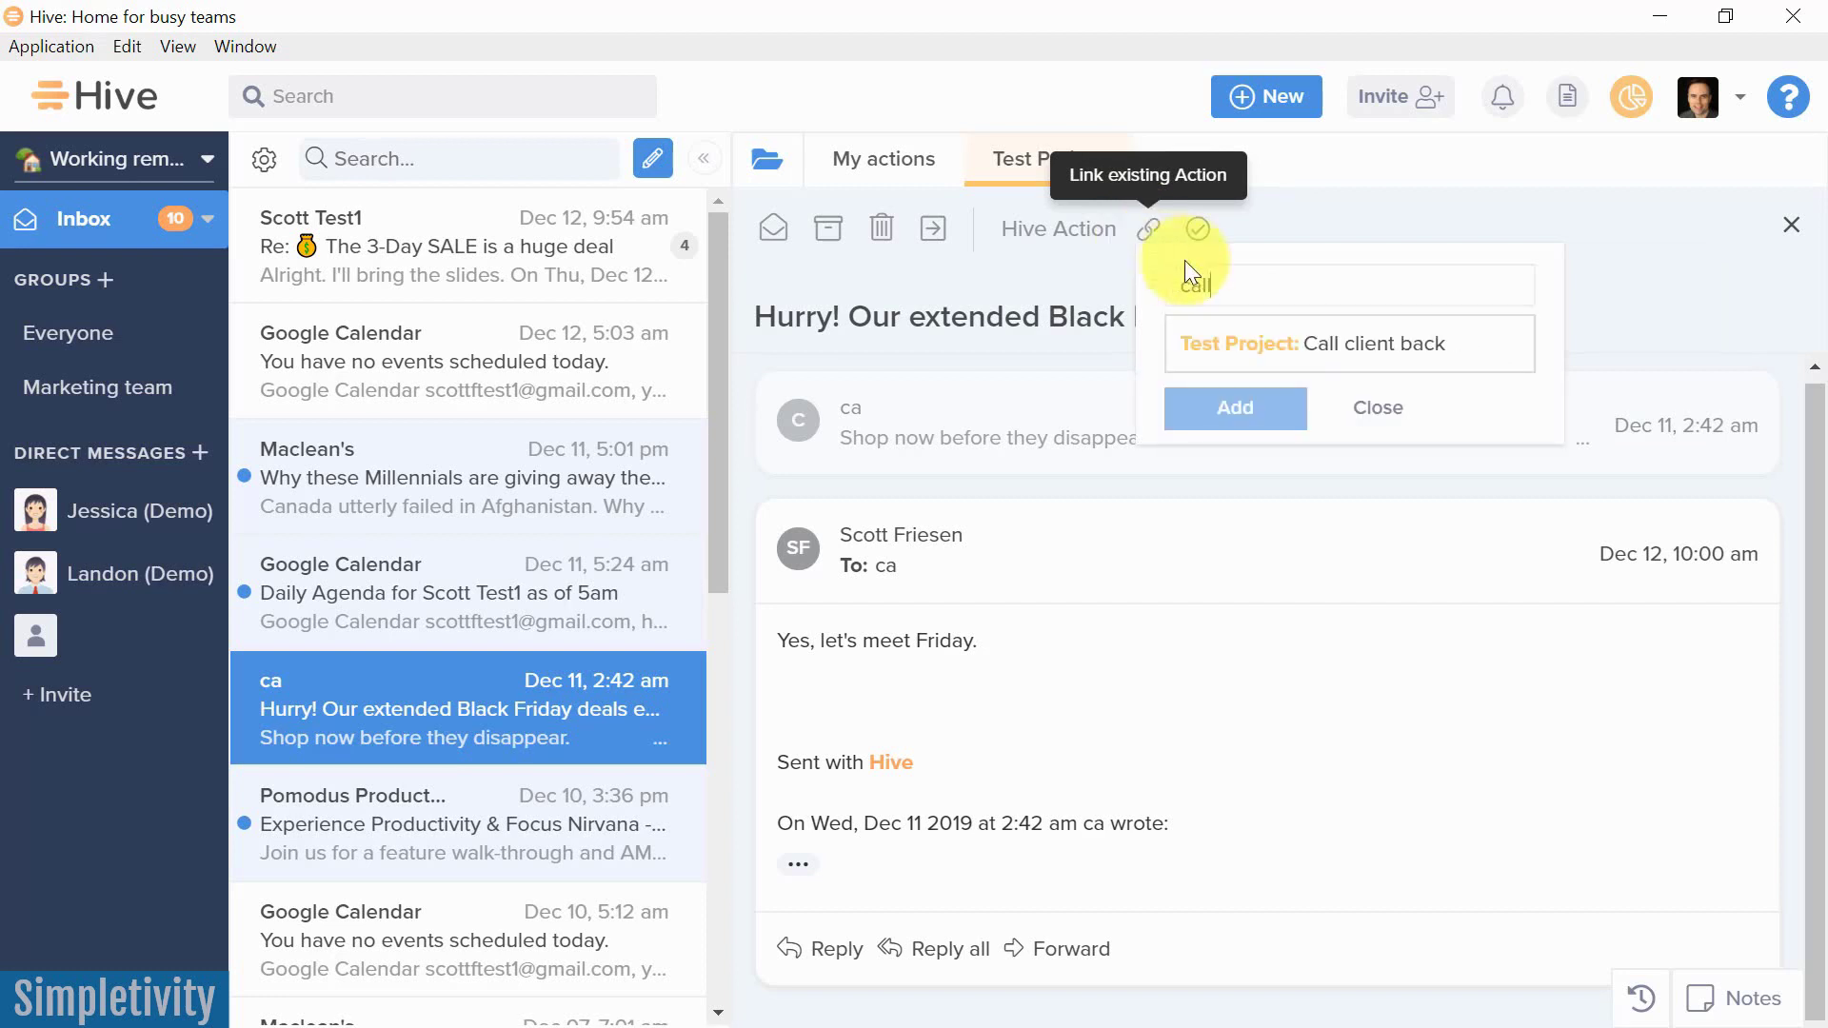
{"action": "left_click", "coordinate": [1347, 359]}
{"action": "left_click", "coordinate": [1224, 332]}
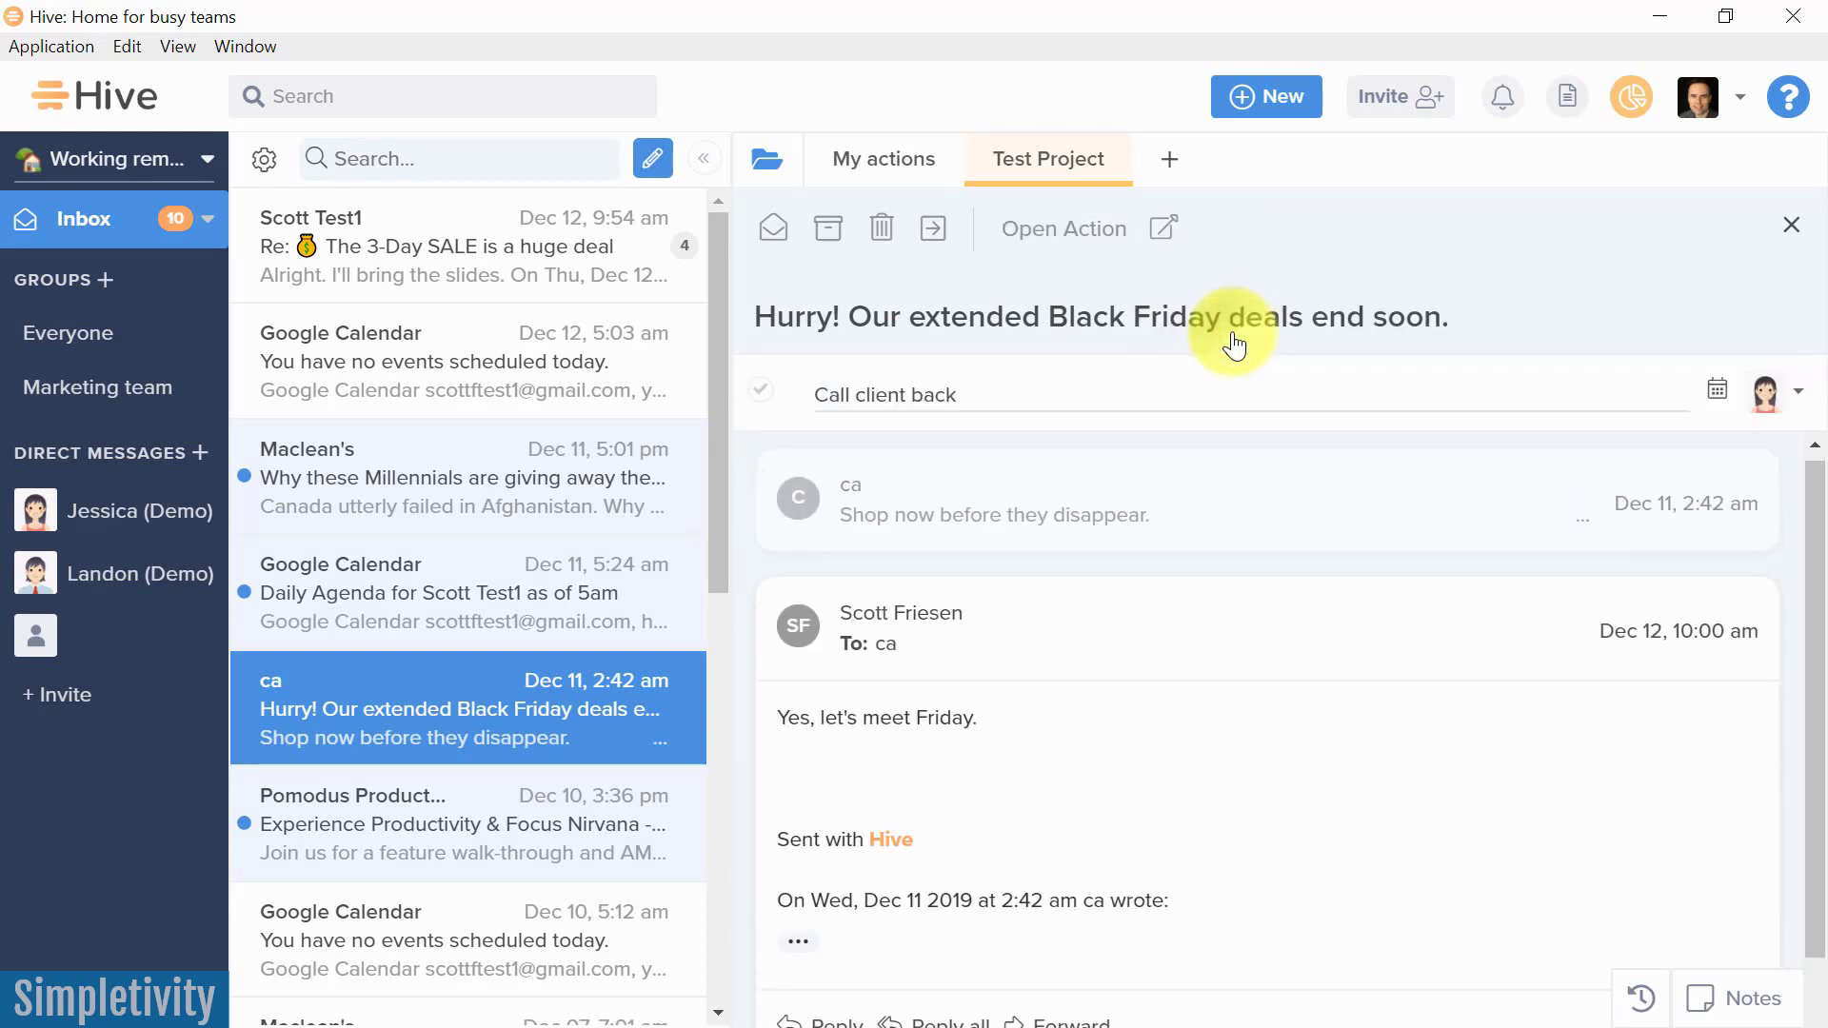
Open the linked Call client back action and scroll through its attached mail threads
{"action": "left_click", "coordinate": [1158, 231]}
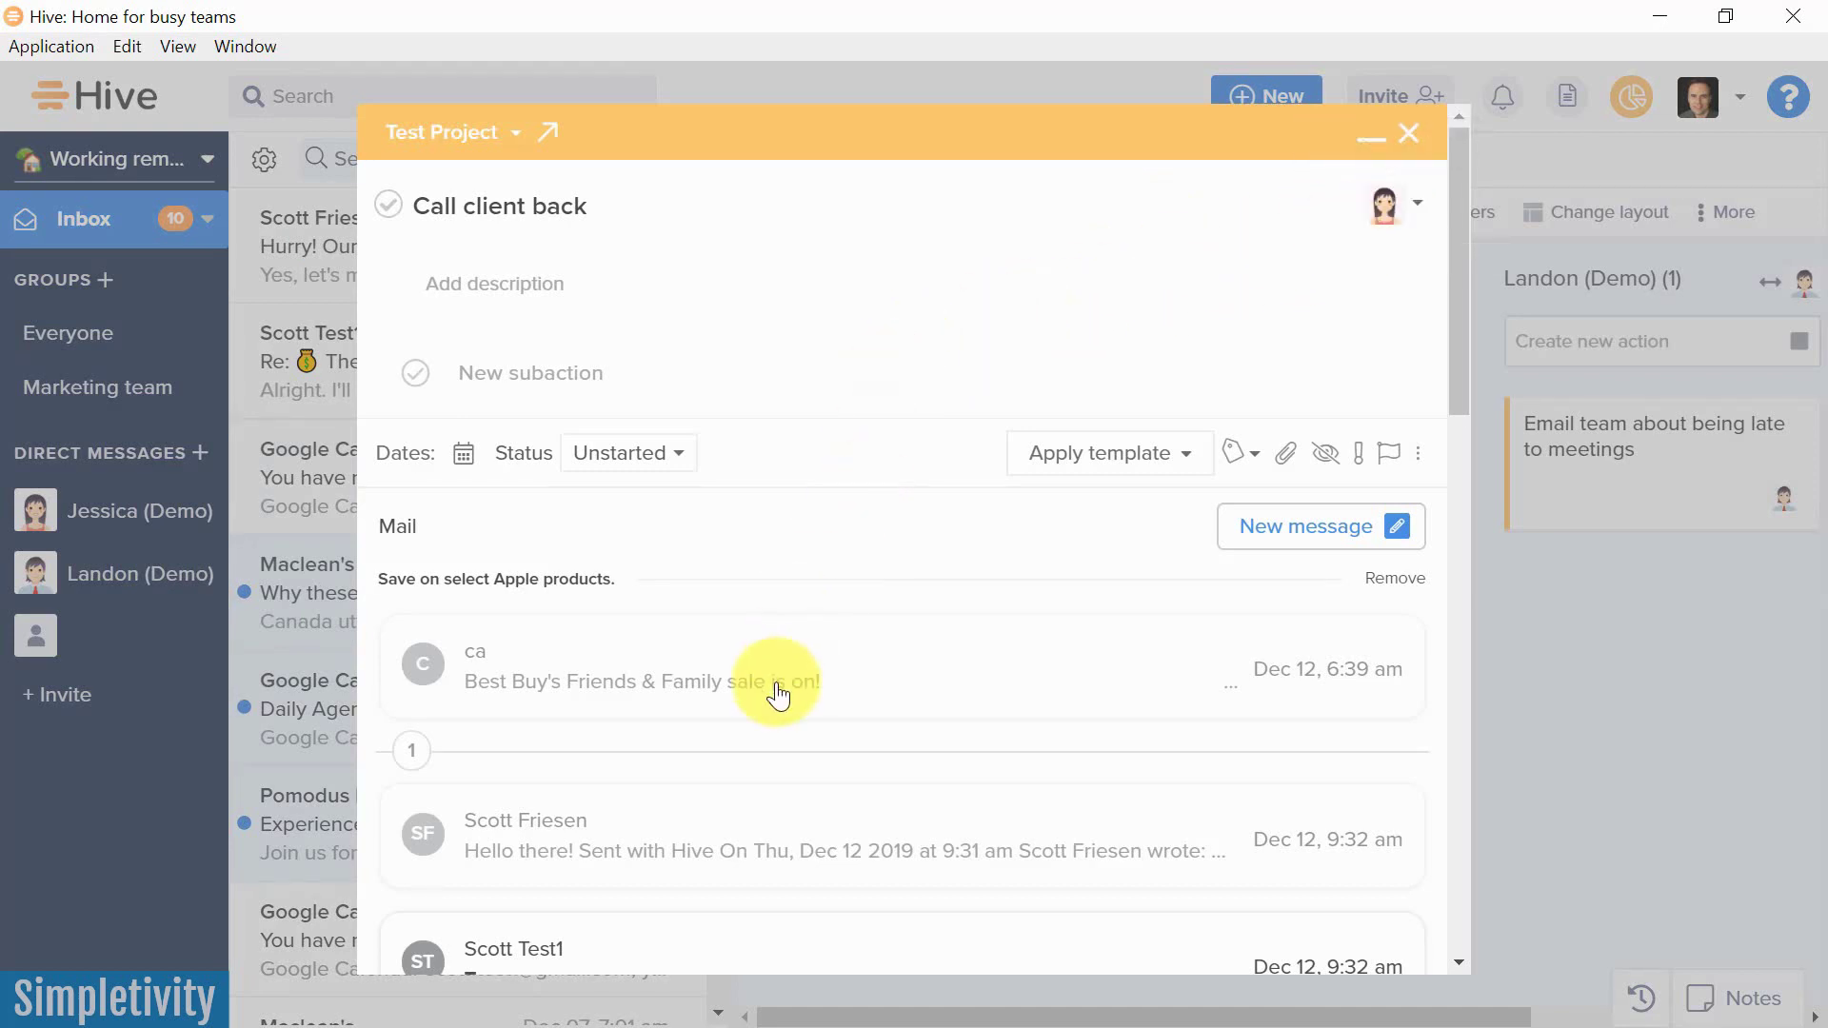
{"action": "scroll", "coordinate": [776, 693], "scroll_direction": "down", "scroll_amount": 5}
{"action": "scroll", "coordinate": [800, 700], "scroll_direction": "up", "scroll_amount": 3}
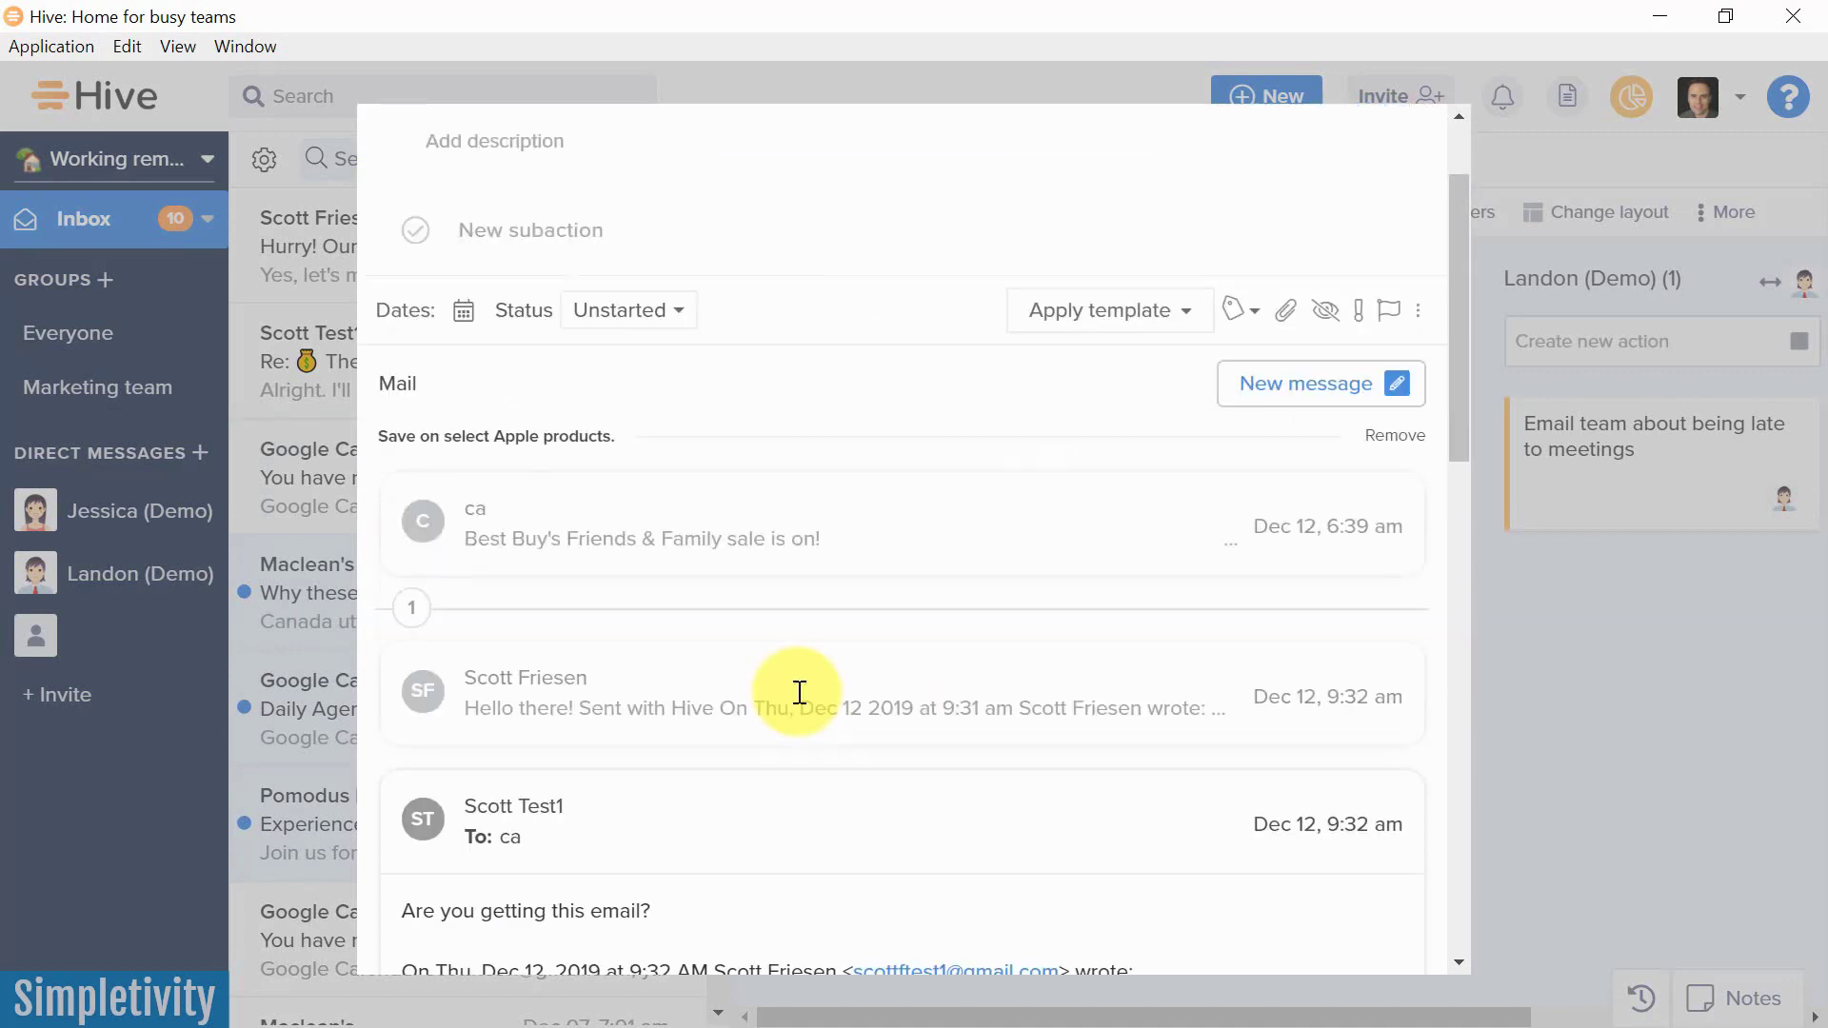
{"action": "scroll", "coordinate": [800, 700], "scroll_direction": "down", "scroll_amount": 5}
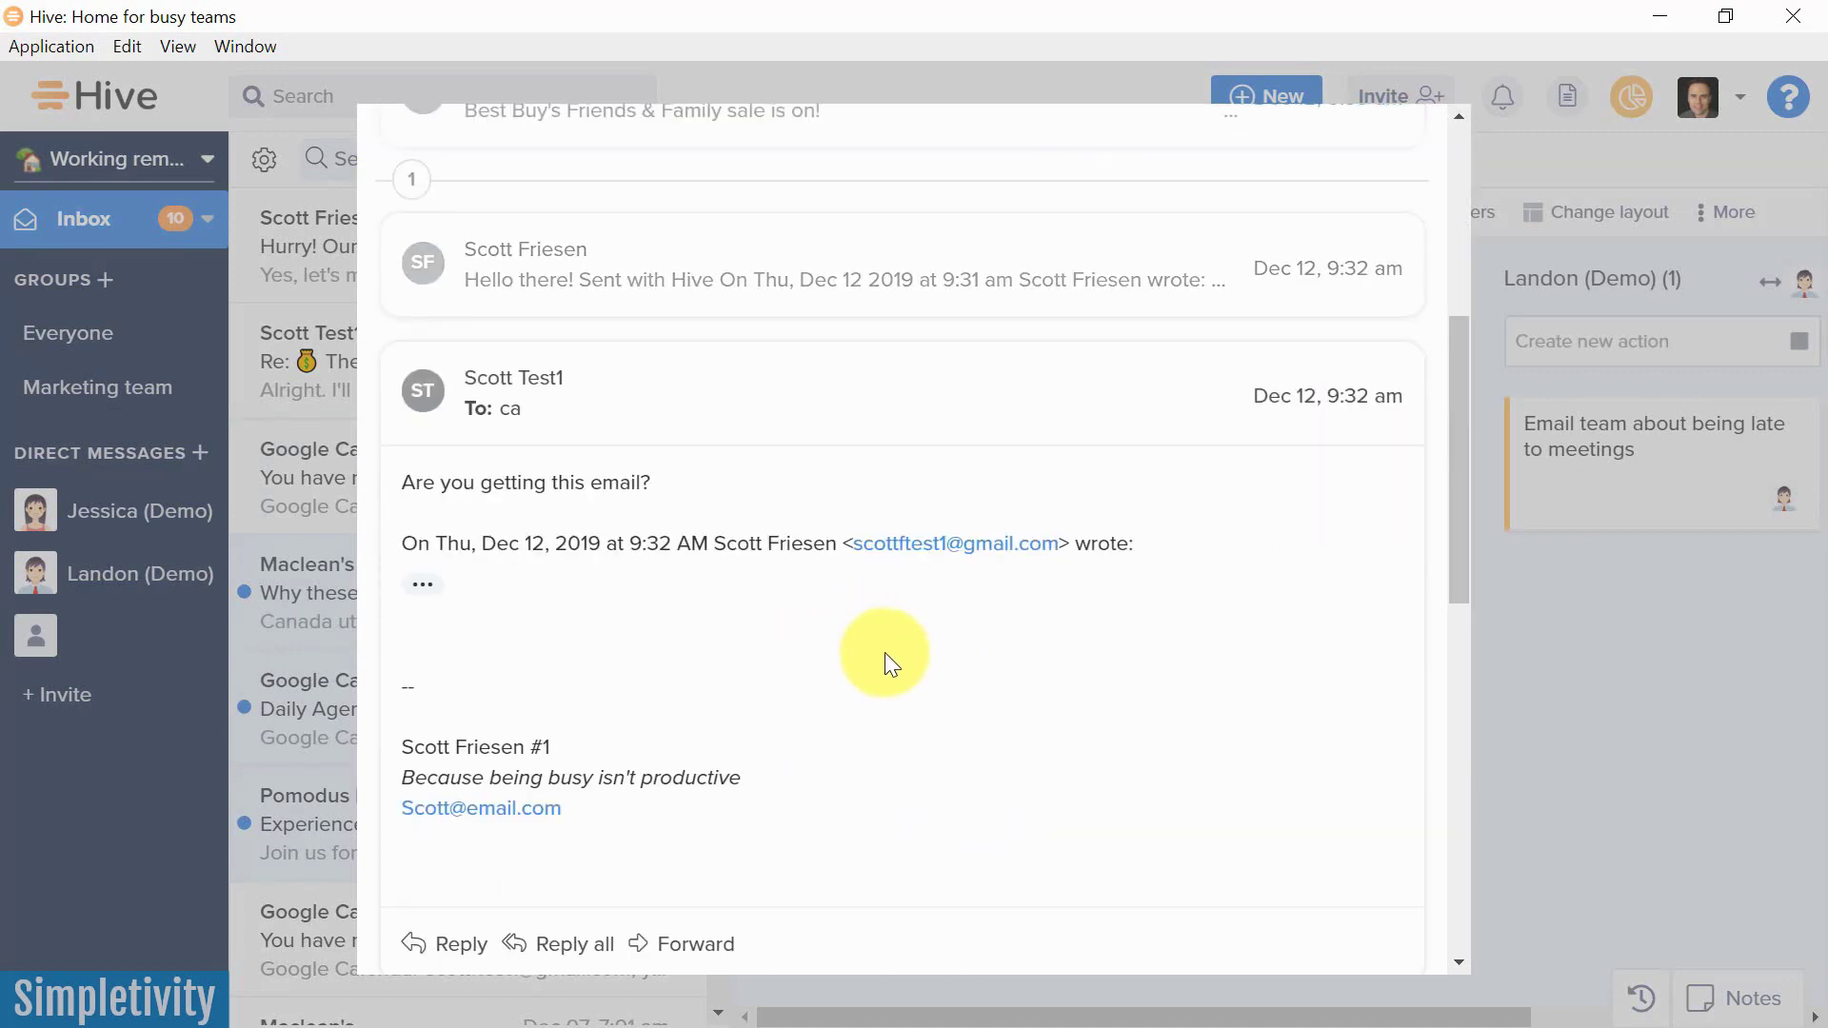
{"action": "scroll", "coordinate": [884, 653], "scroll_direction": "down", "scroll_amount": 8}
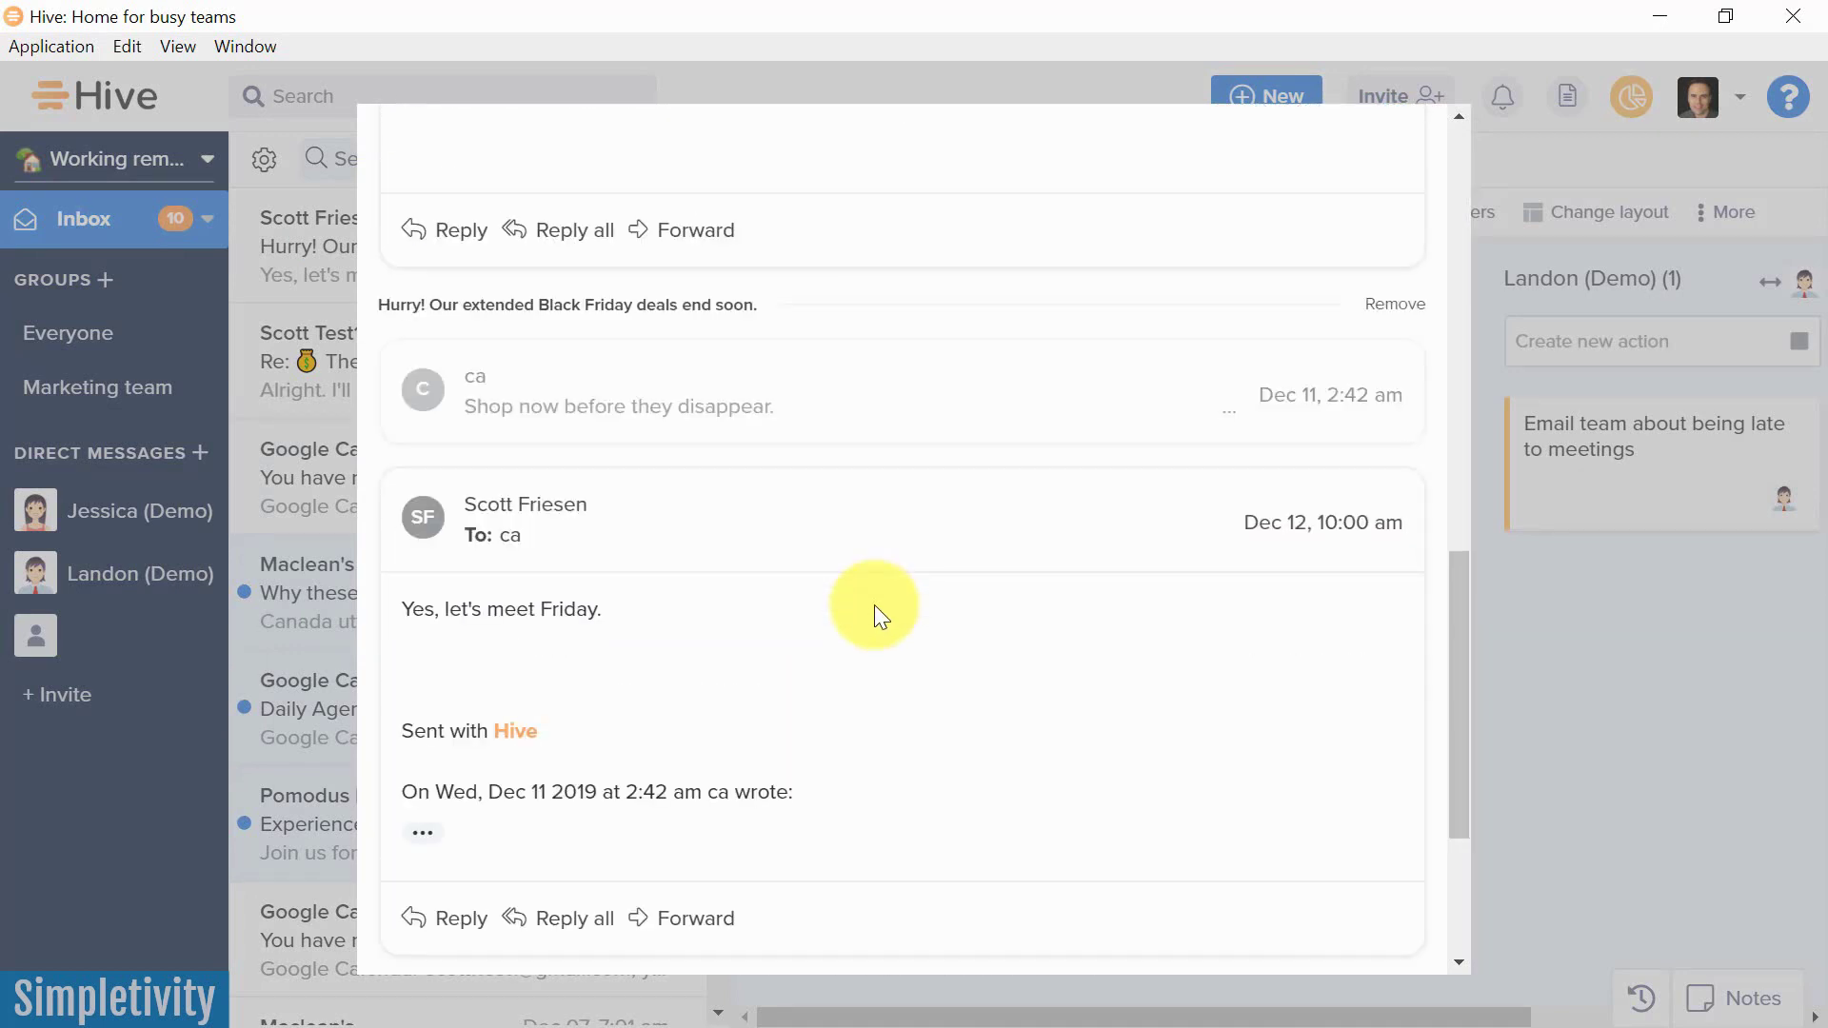
{"action": "scroll", "coordinate": [939, 626], "scroll_direction": "down", "scroll_amount": 4}
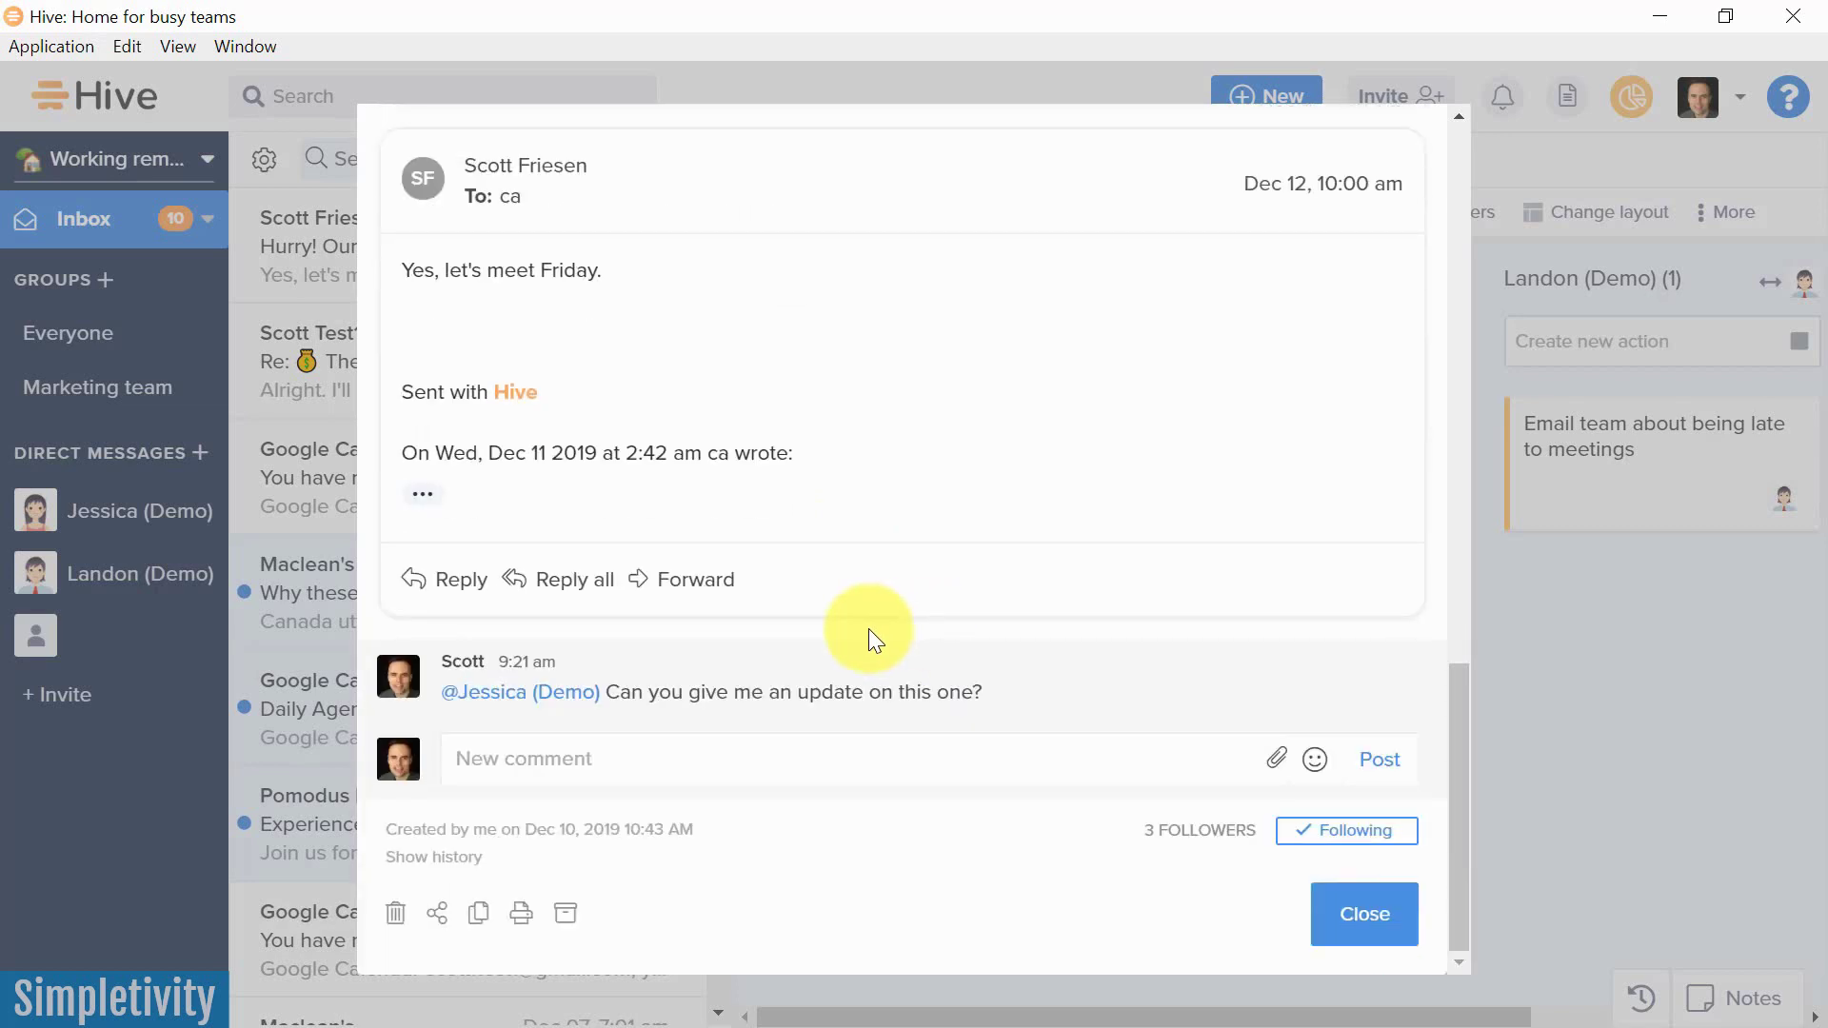
{"action": "scroll", "coordinate": [919, 560], "scroll_direction": "up", "scroll_amount": 2}
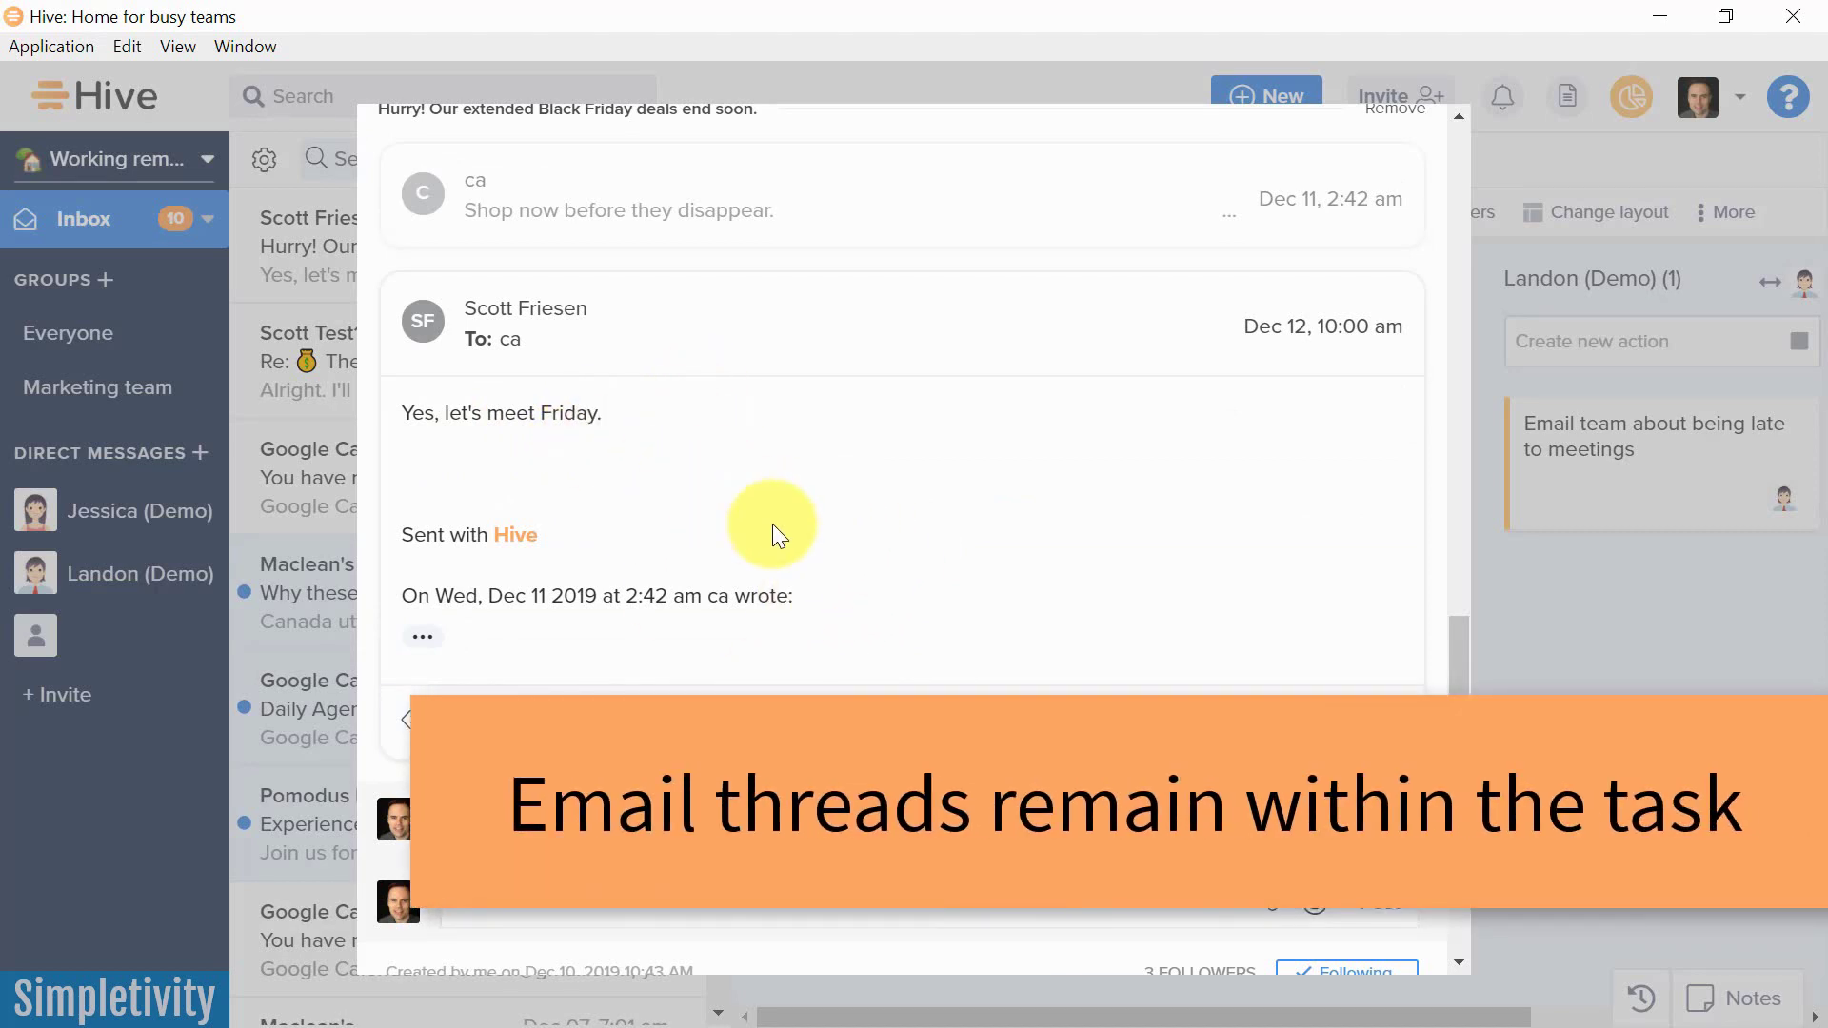
{"action": "scroll", "coordinate": [773, 524], "scroll_direction": "down", "scroll_amount": 2}
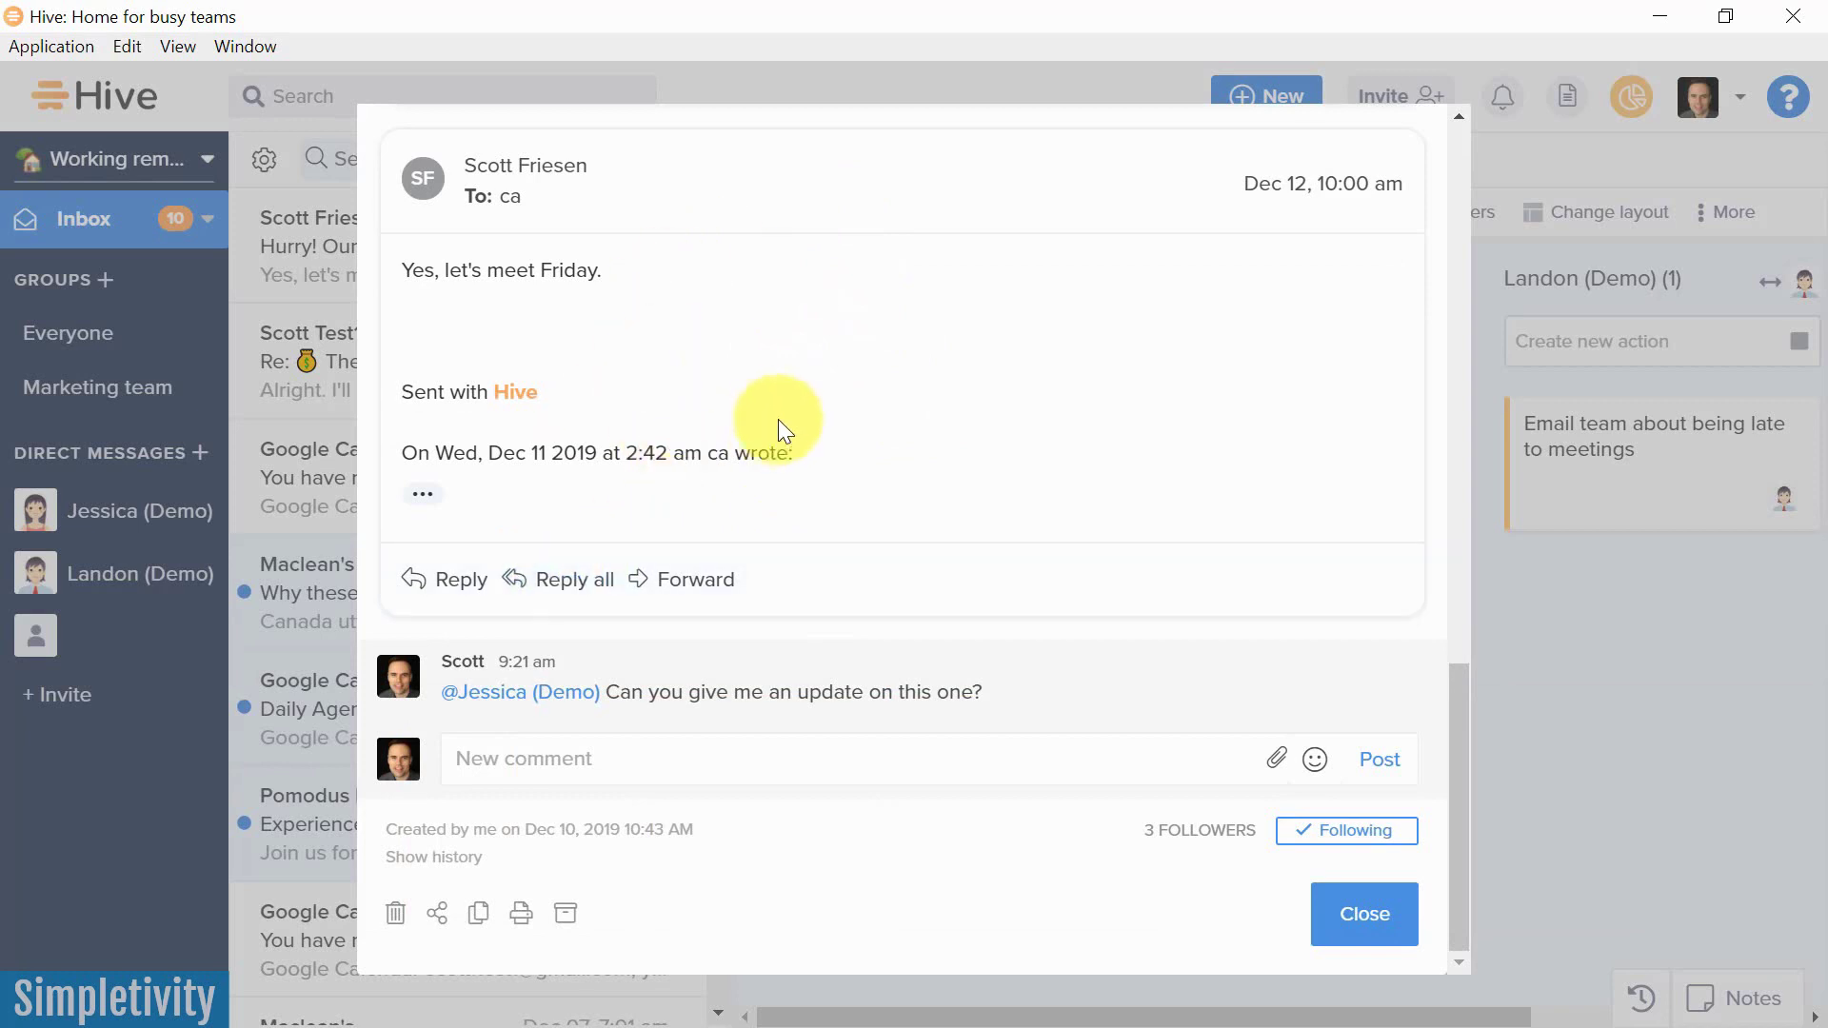
{"action": "scroll", "coordinate": [846, 478], "scroll_direction": "up", "scroll_amount": 2}
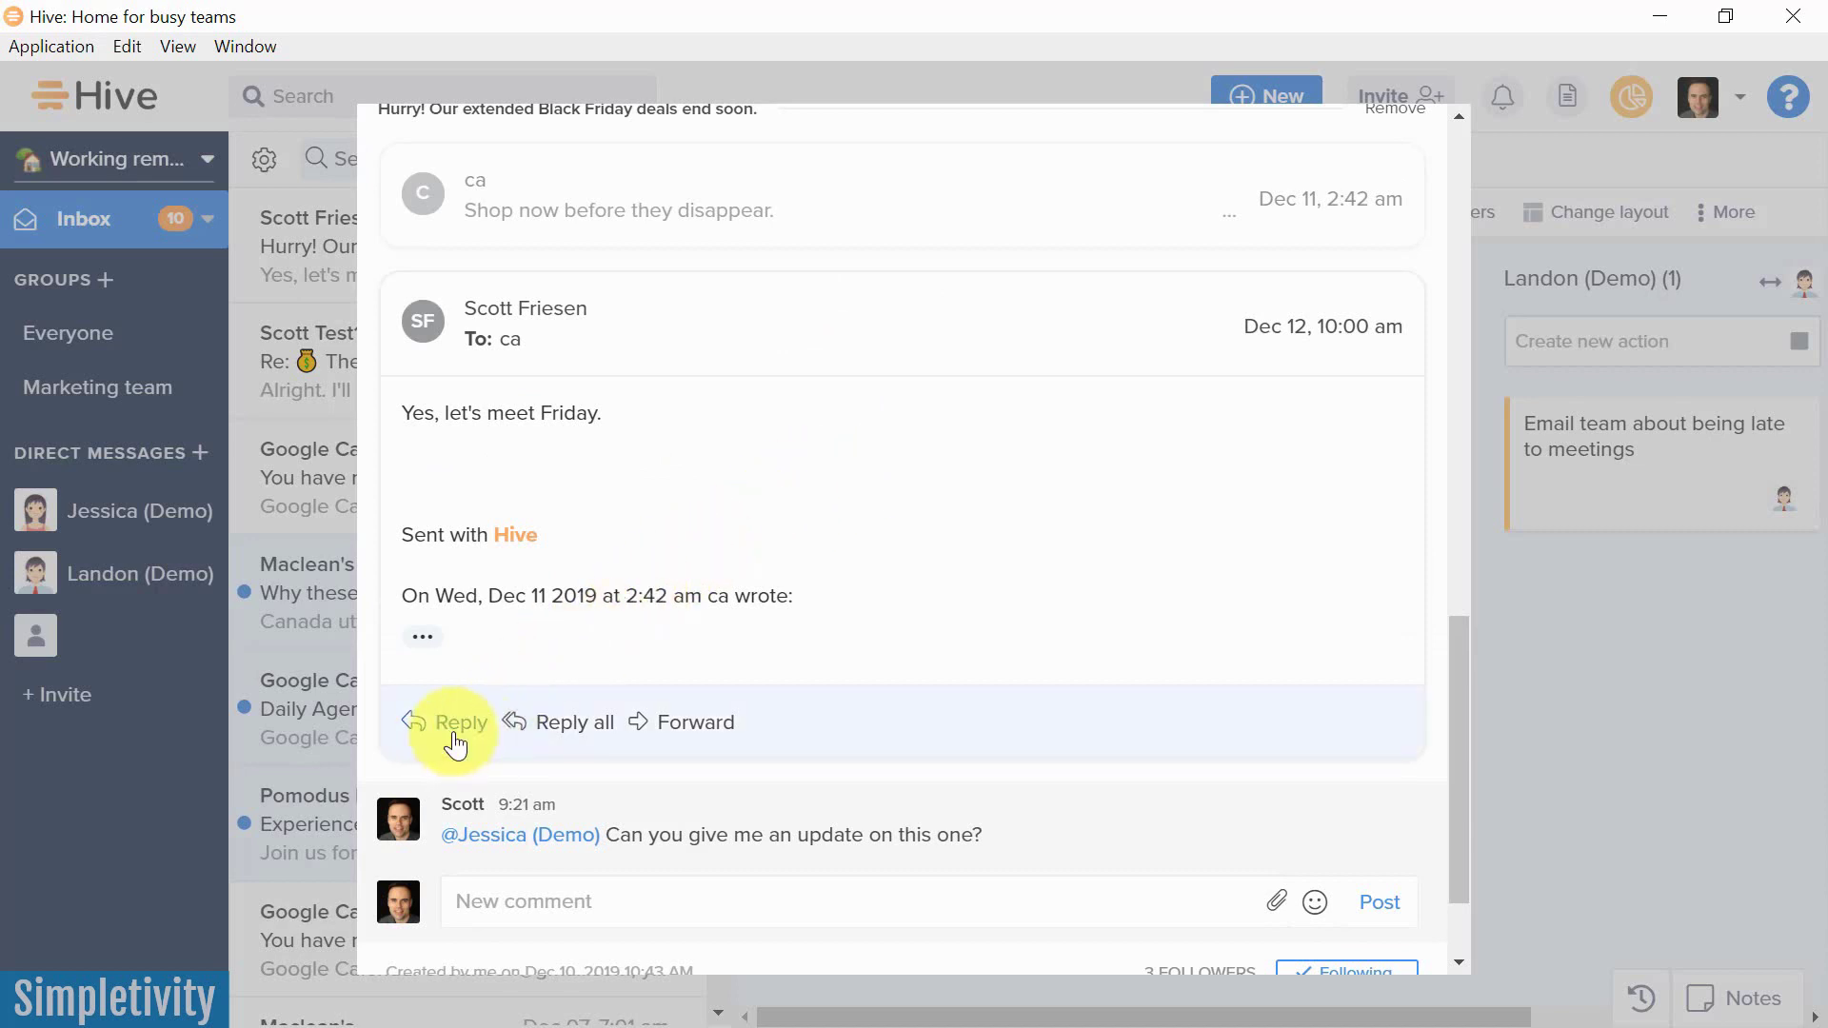
{"action": "scroll", "coordinate": [747, 699], "scroll_direction": "up", "scroll_amount": 10}
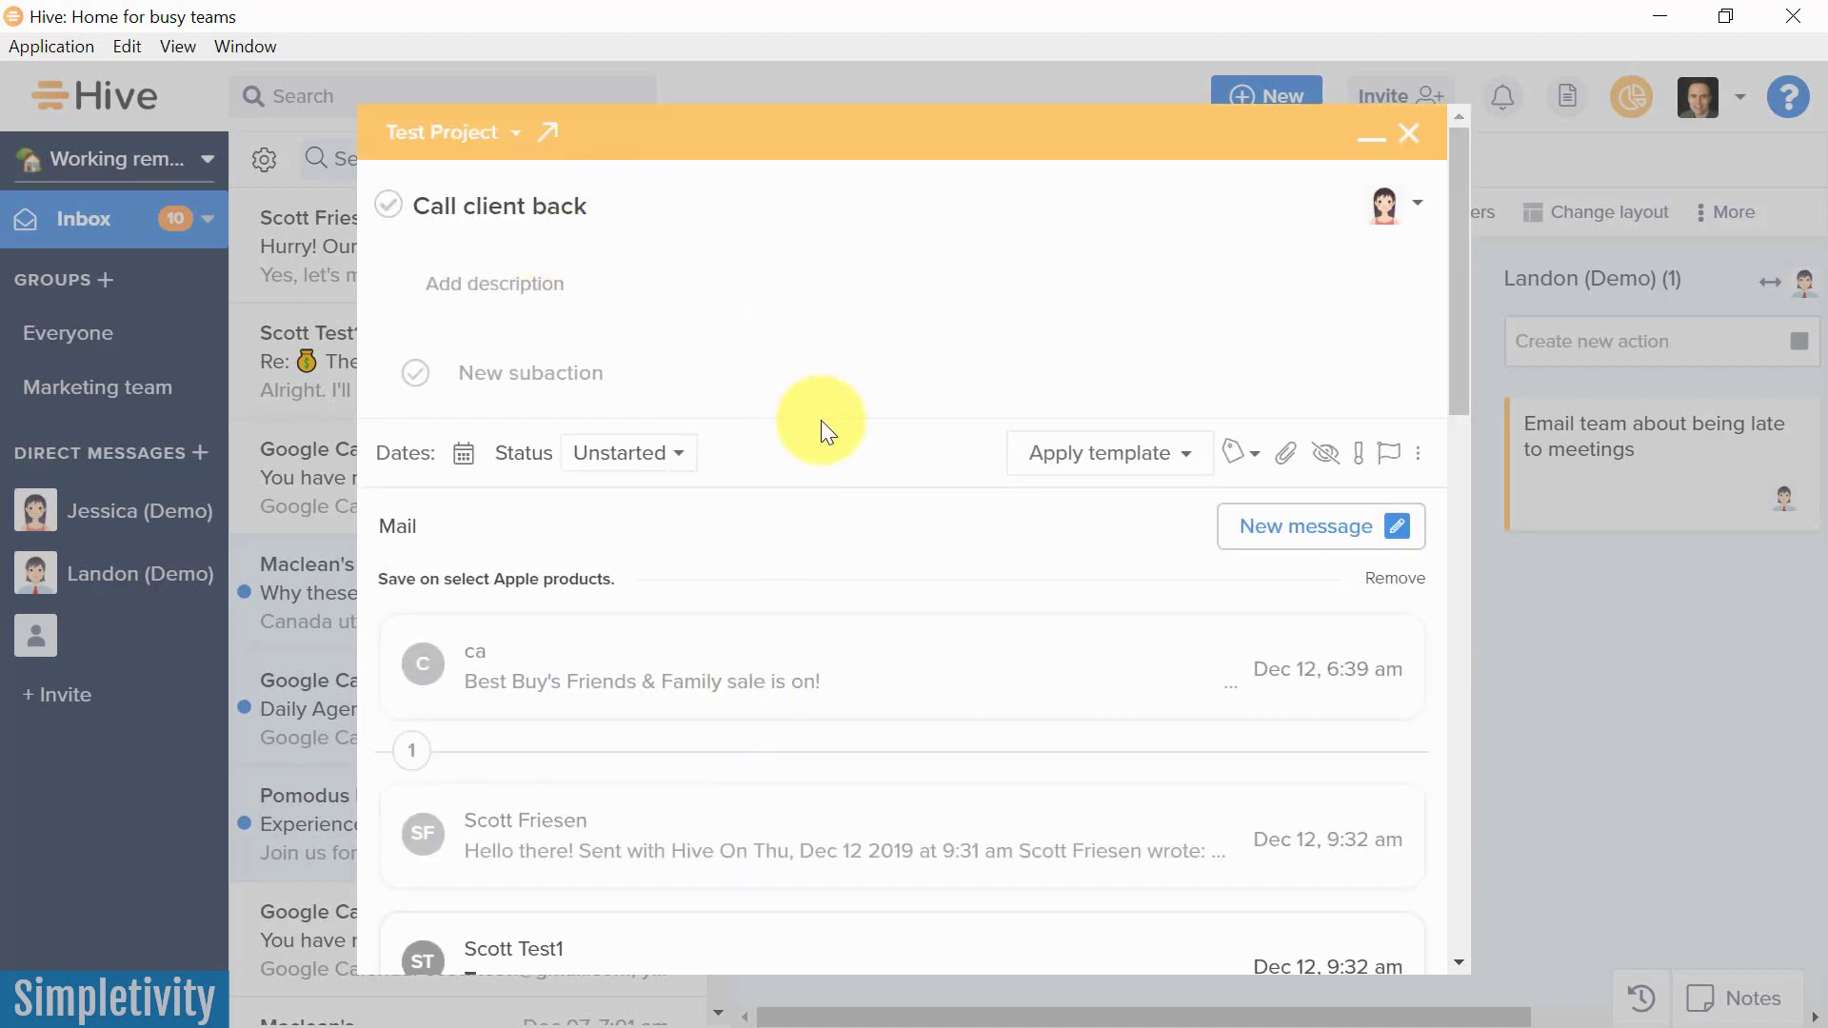
{"action": "scroll", "coordinate": [821, 419], "scroll_direction": "down", "scroll_amount": 10}
{"action": "scroll", "coordinate": [804, 433], "scroll_direction": "down", "scroll_amount": 4}
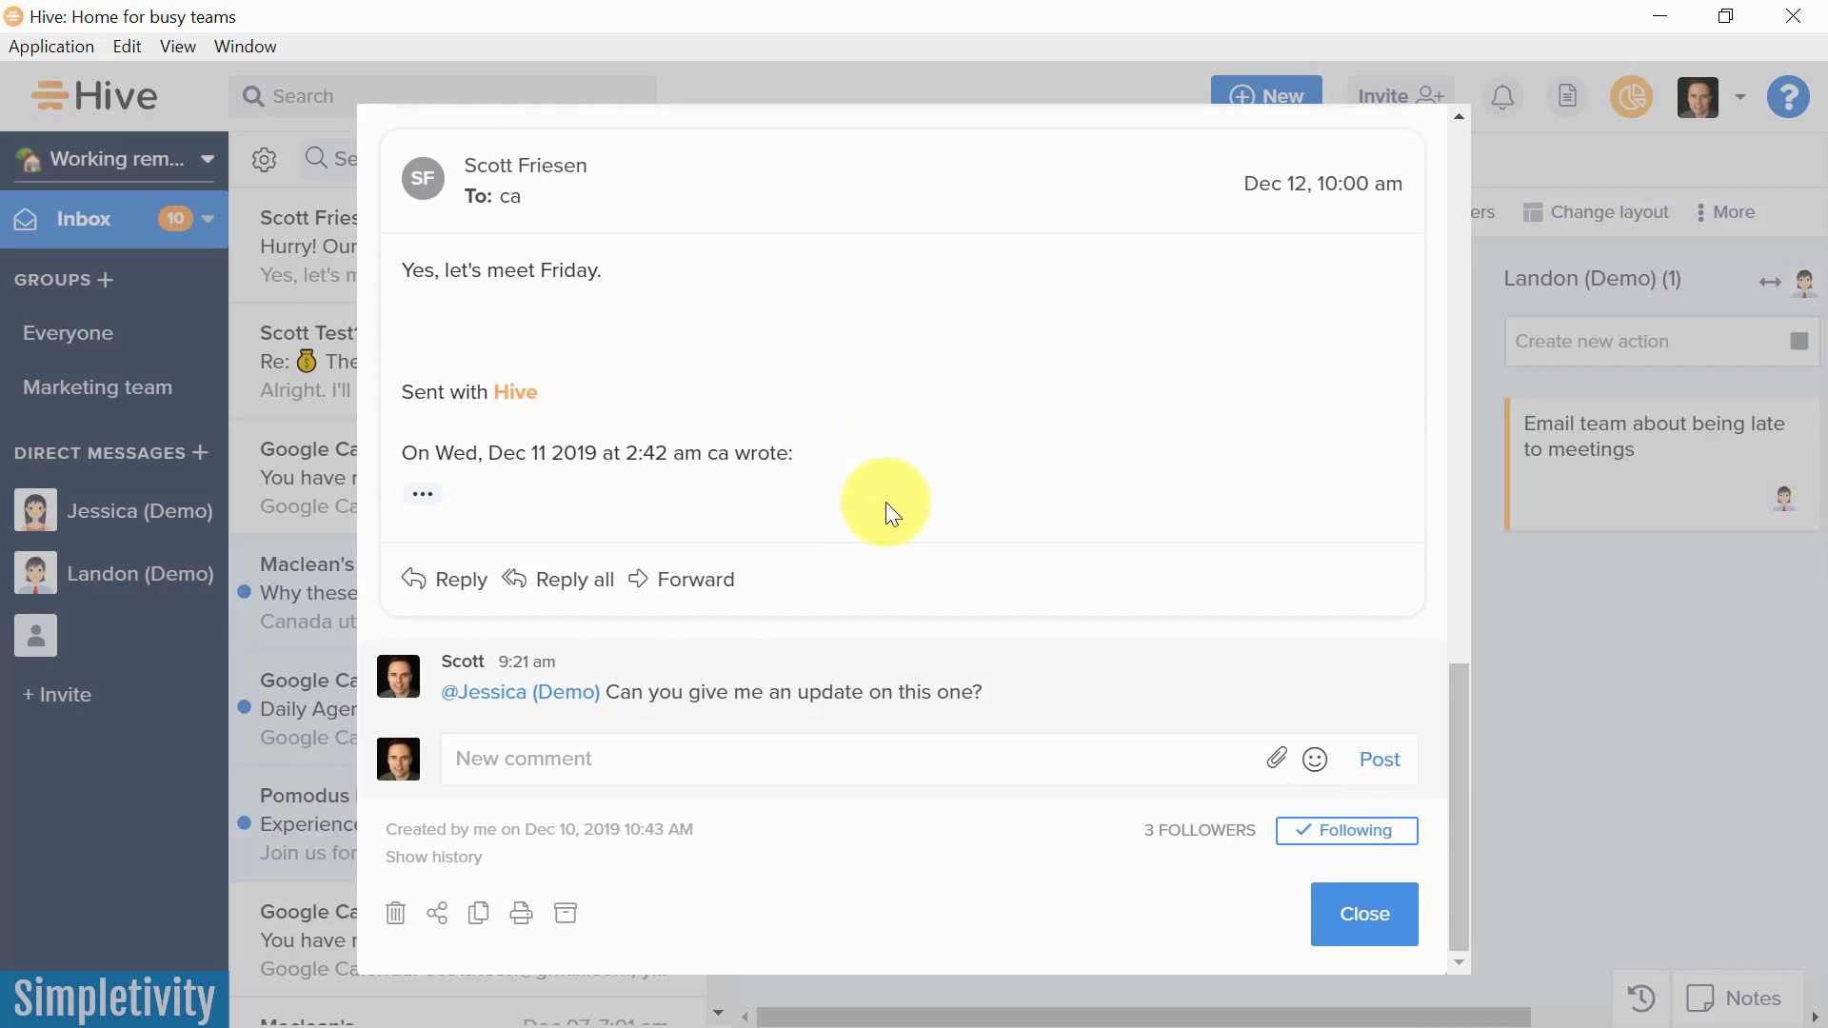
{"action": "scroll", "coordinate": [888, 500], "scroll_direction": "up", "scroll_amount": 15}
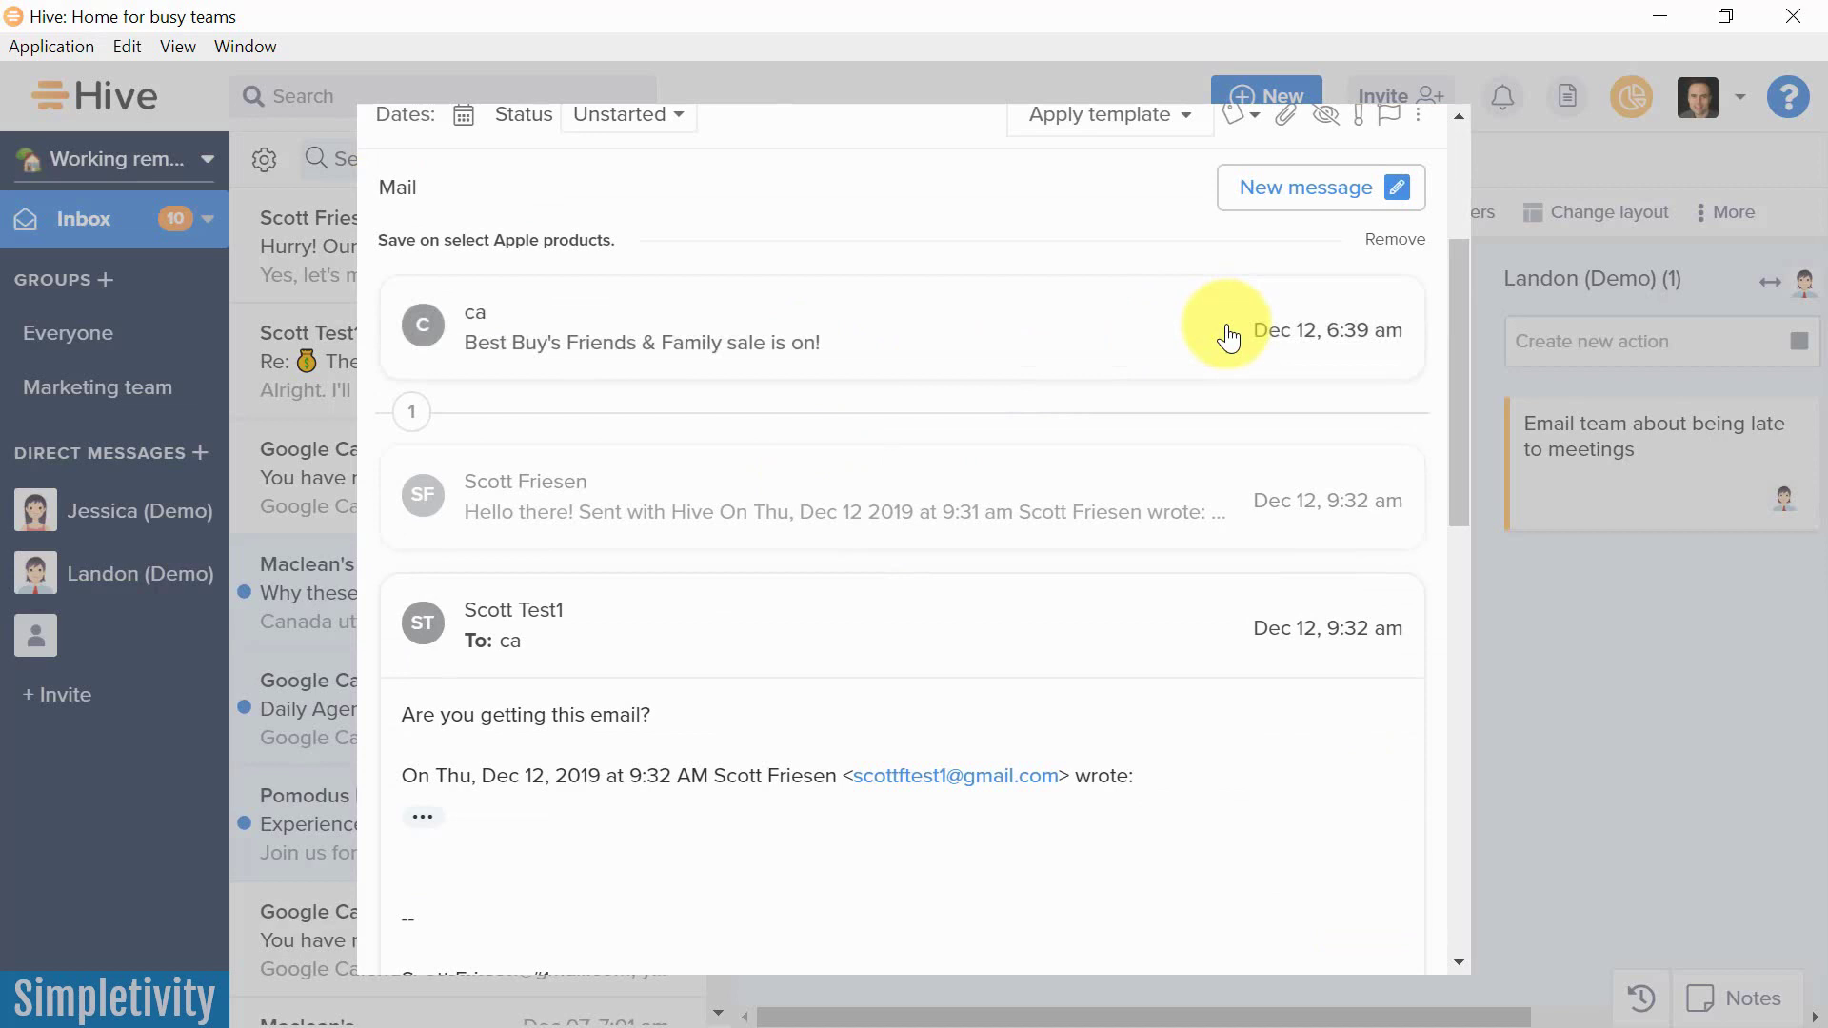
{"action": "left_click", "coordinate": [1412, 143]}
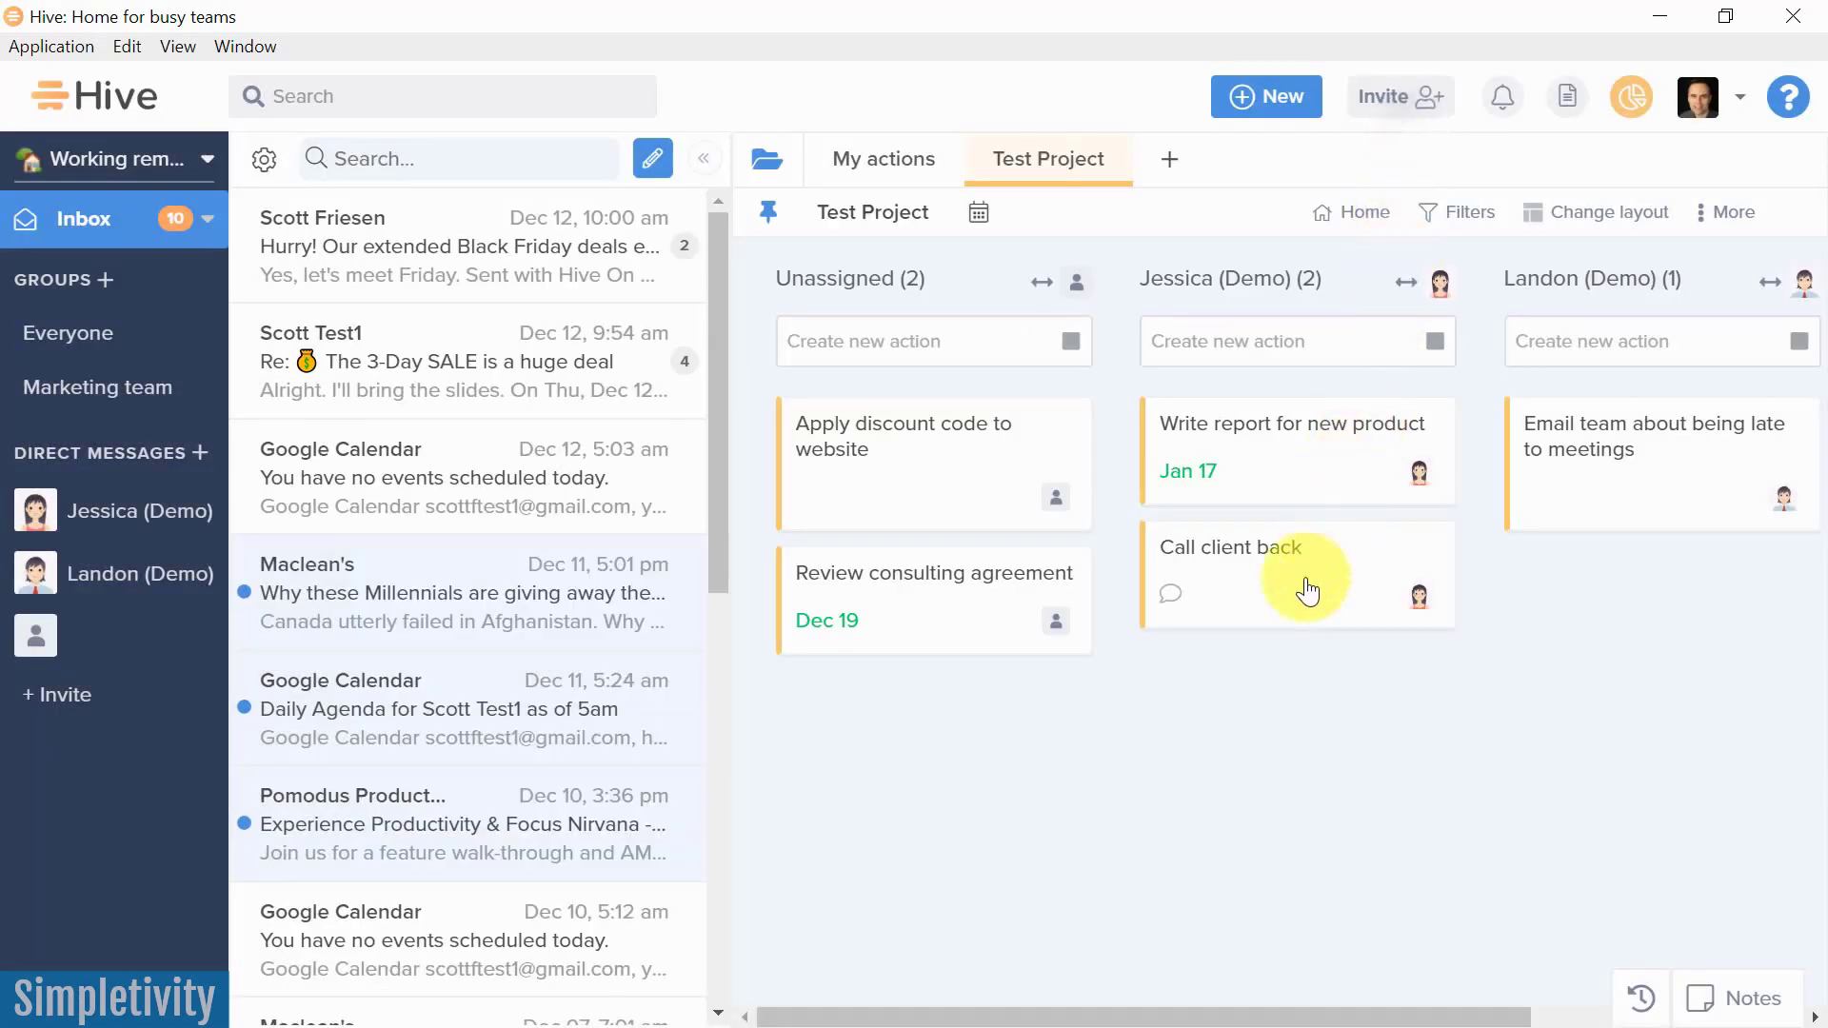
{"action": "left_click", "coordinate": [894, 454]}
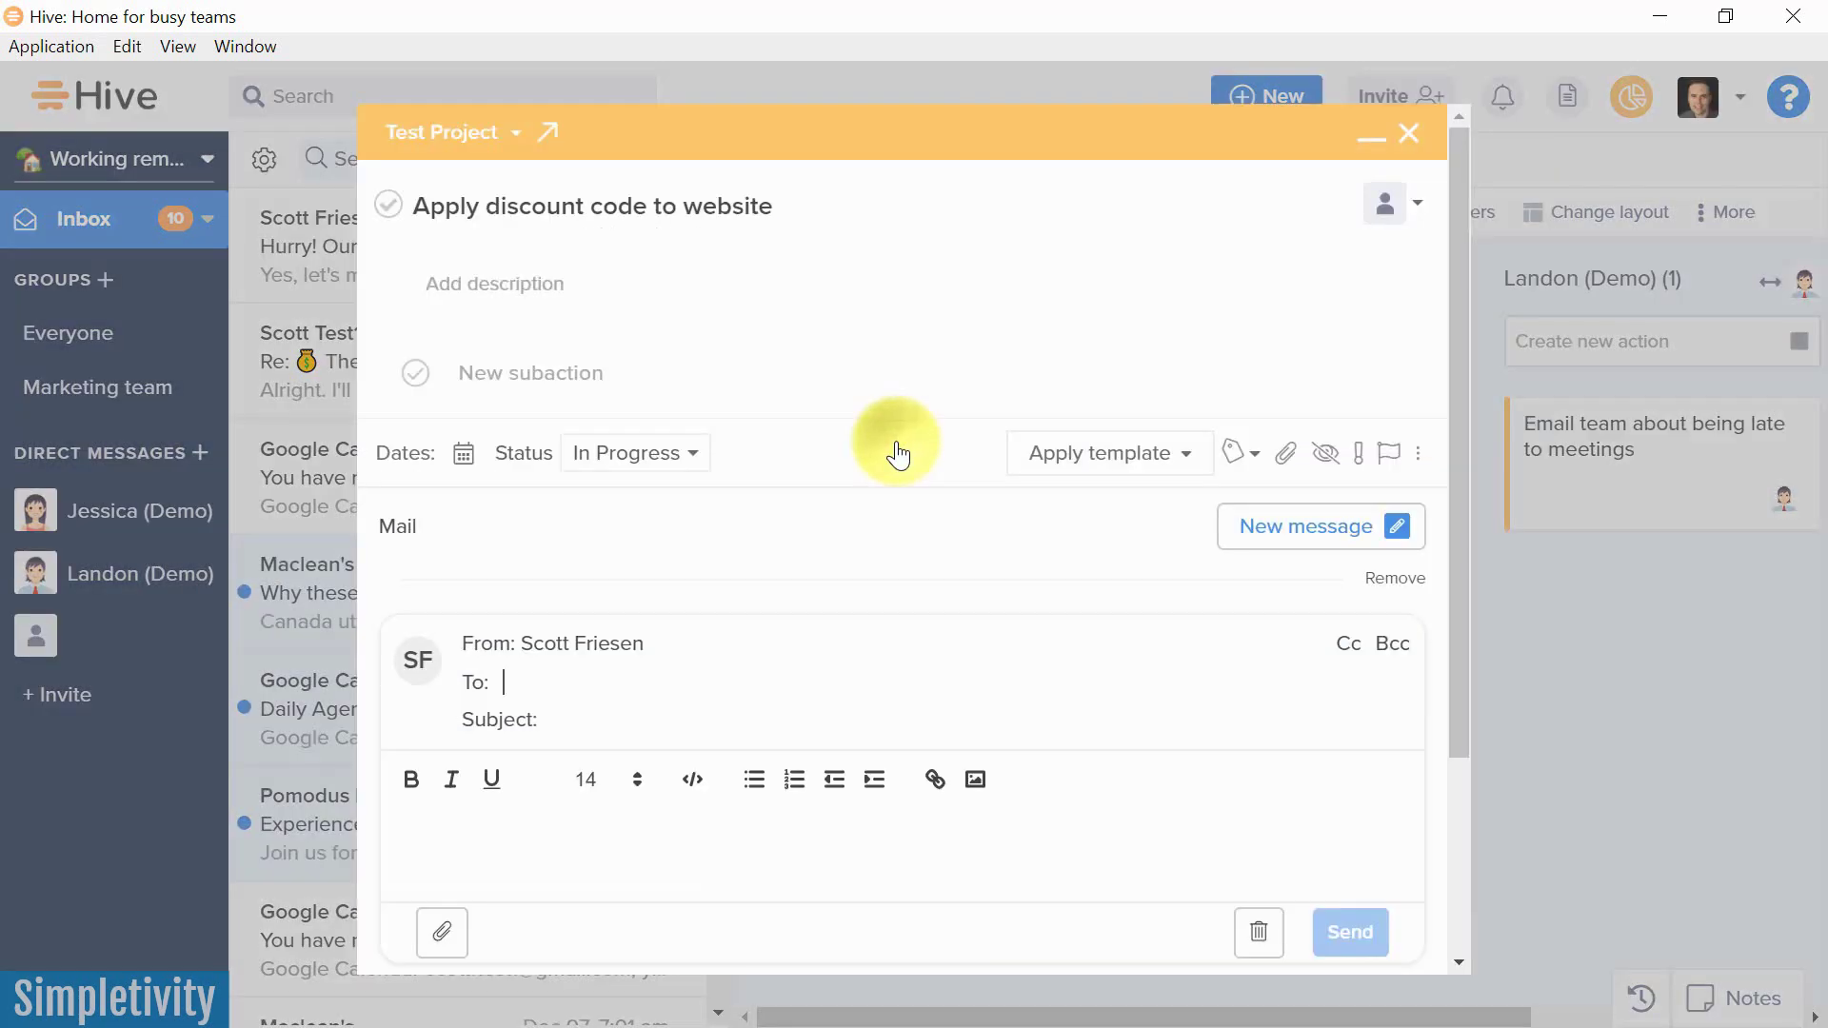
{"action": "left_click", "coordinate": [1257, 941]}
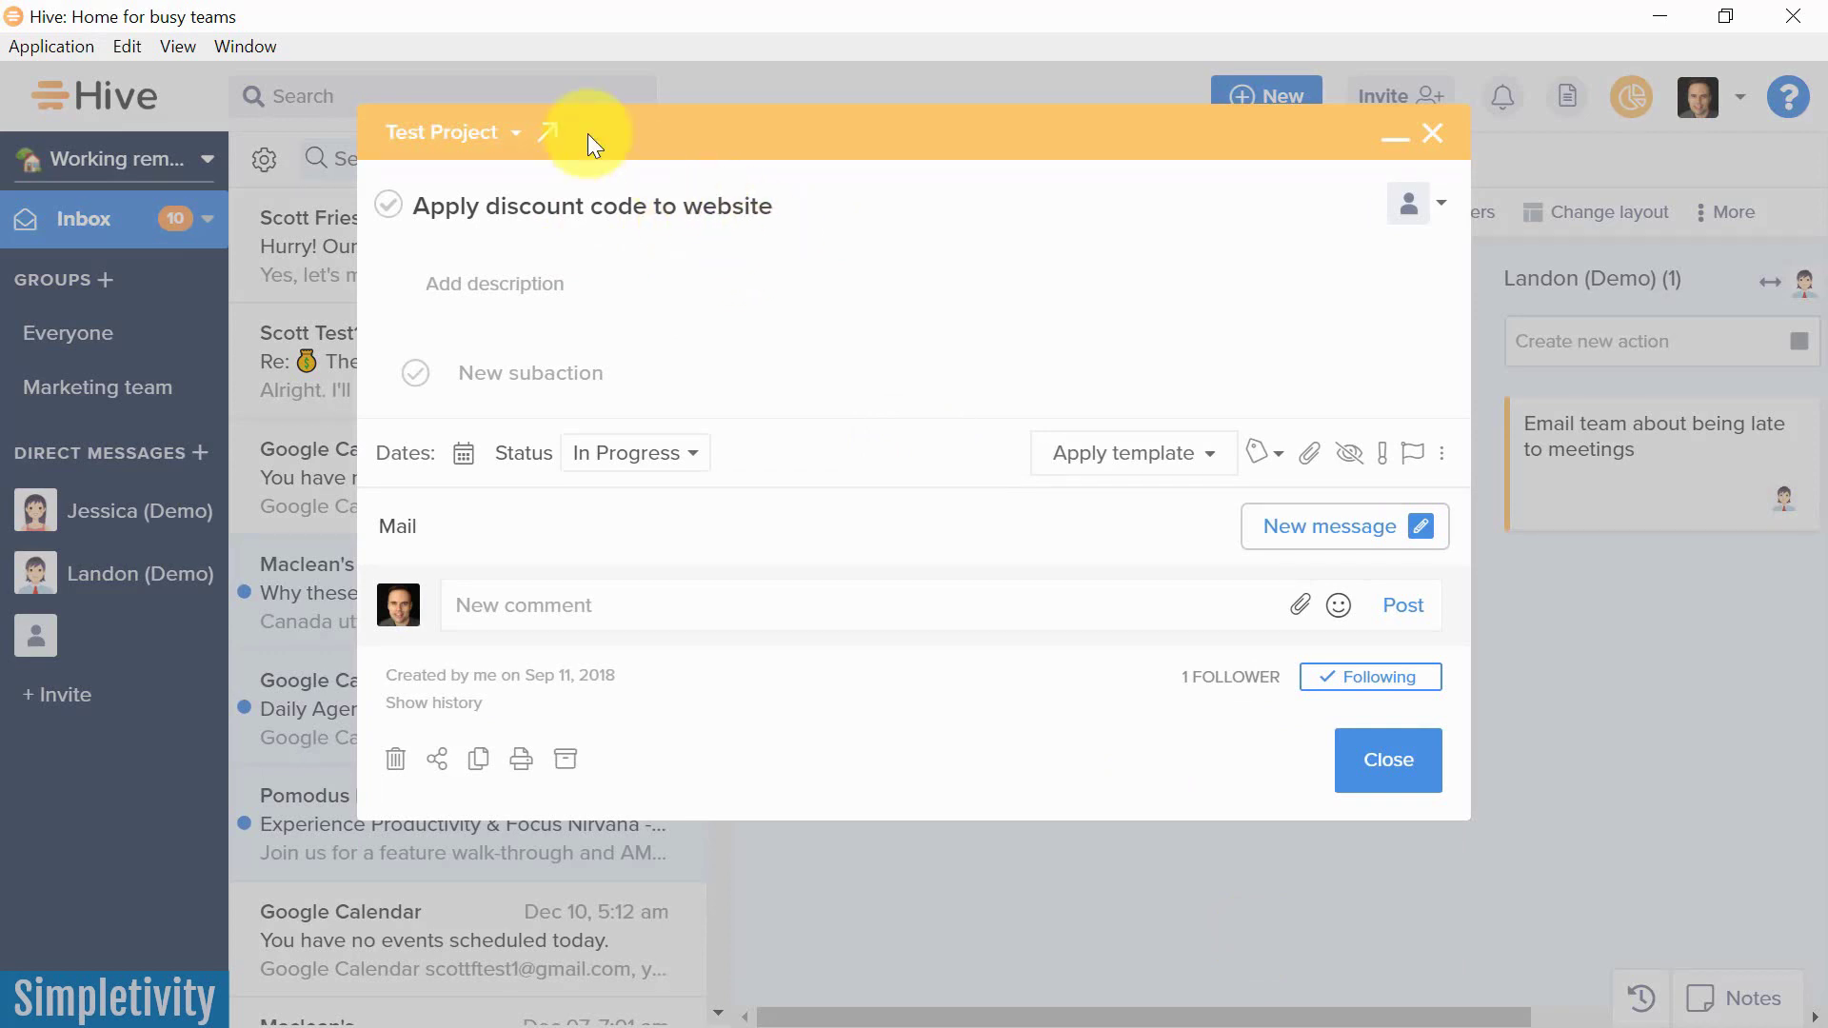
{"action": "left_click", "coordinate": [1332, 548]}
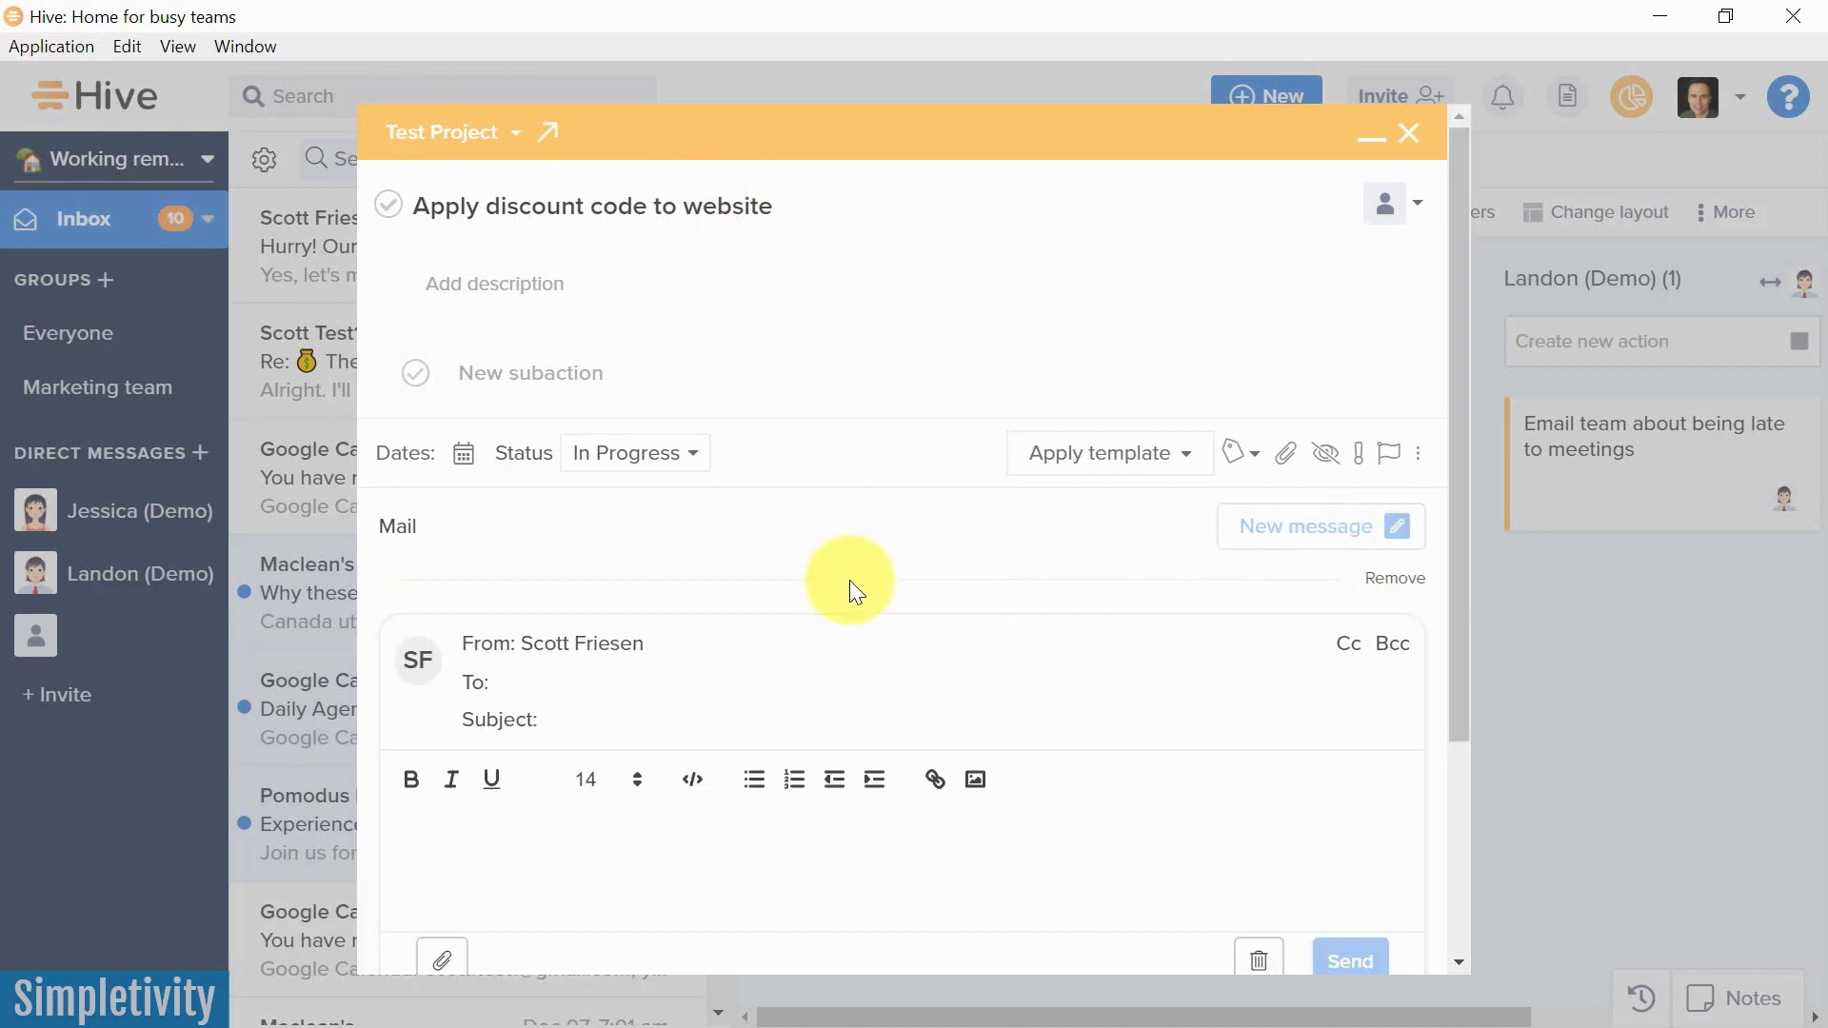
{"action": "scroll", "coordinate": [850, 580], "scroll_direction": "down", "scroll_amount": 3}
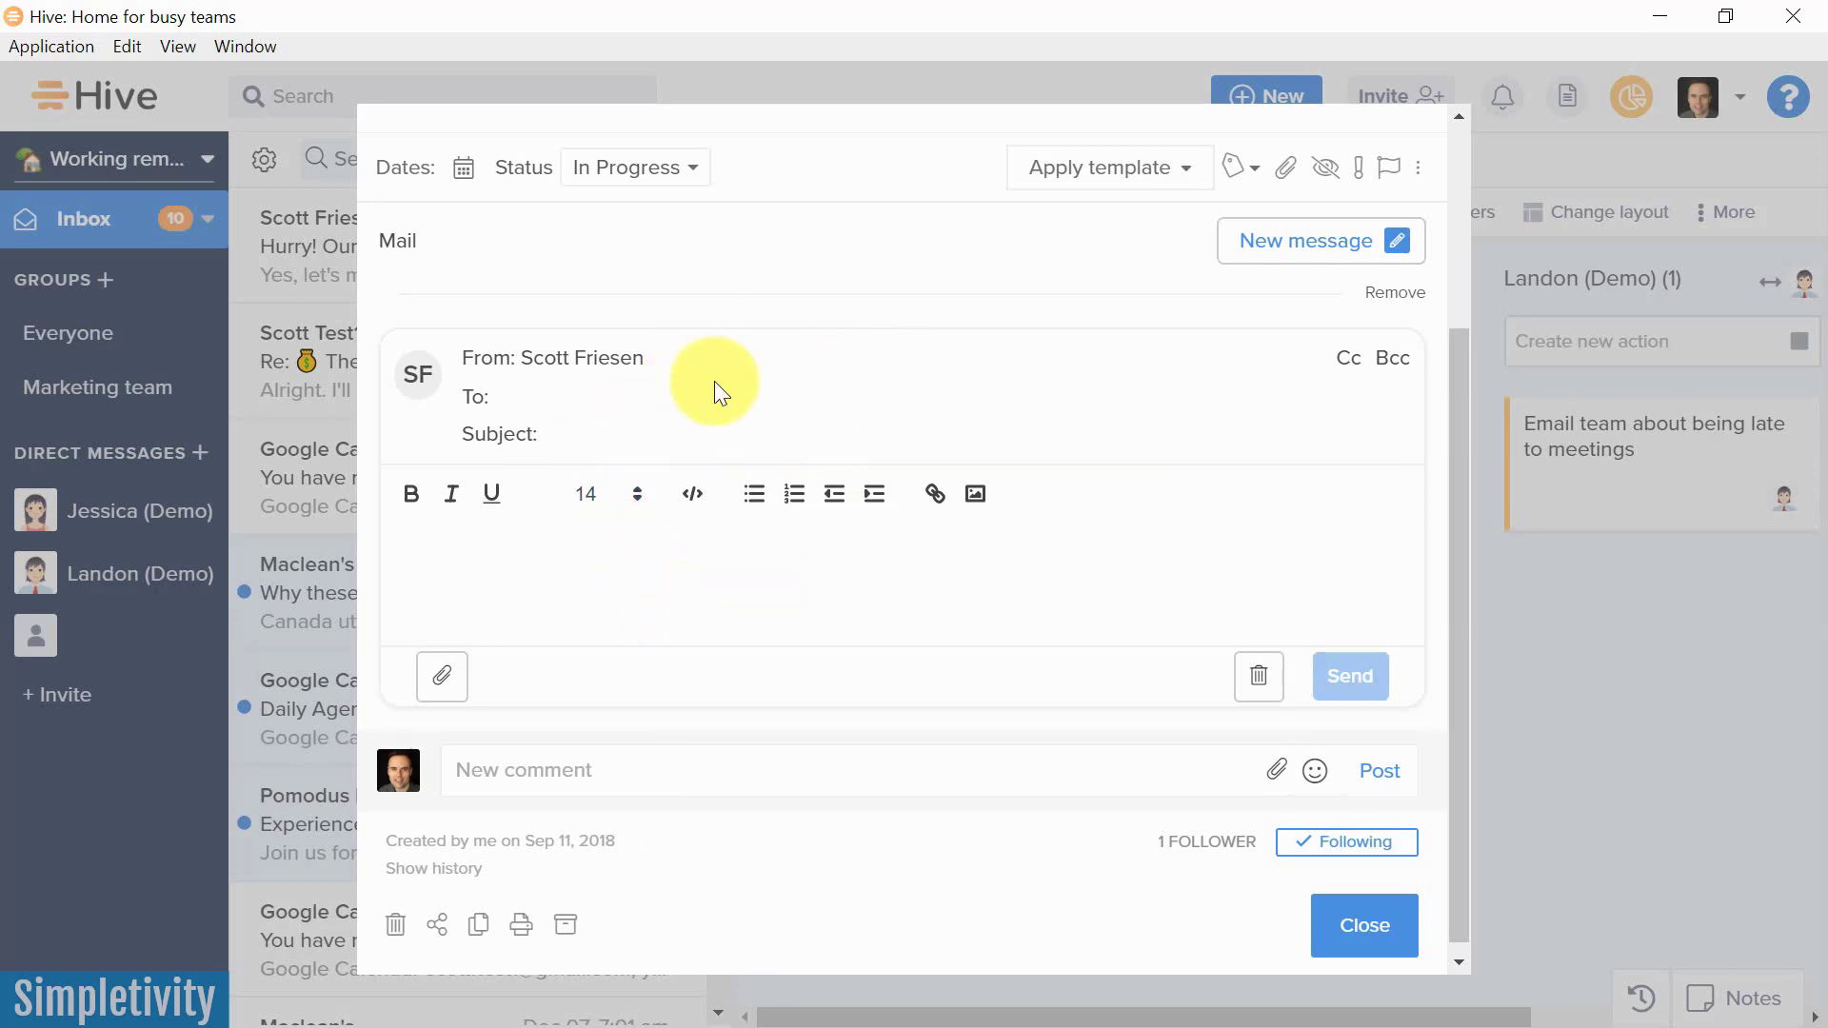
{"action": "scroll", "coordinate": [1059, 386], "scroll_direction": "up", "scroll_amount": 3}
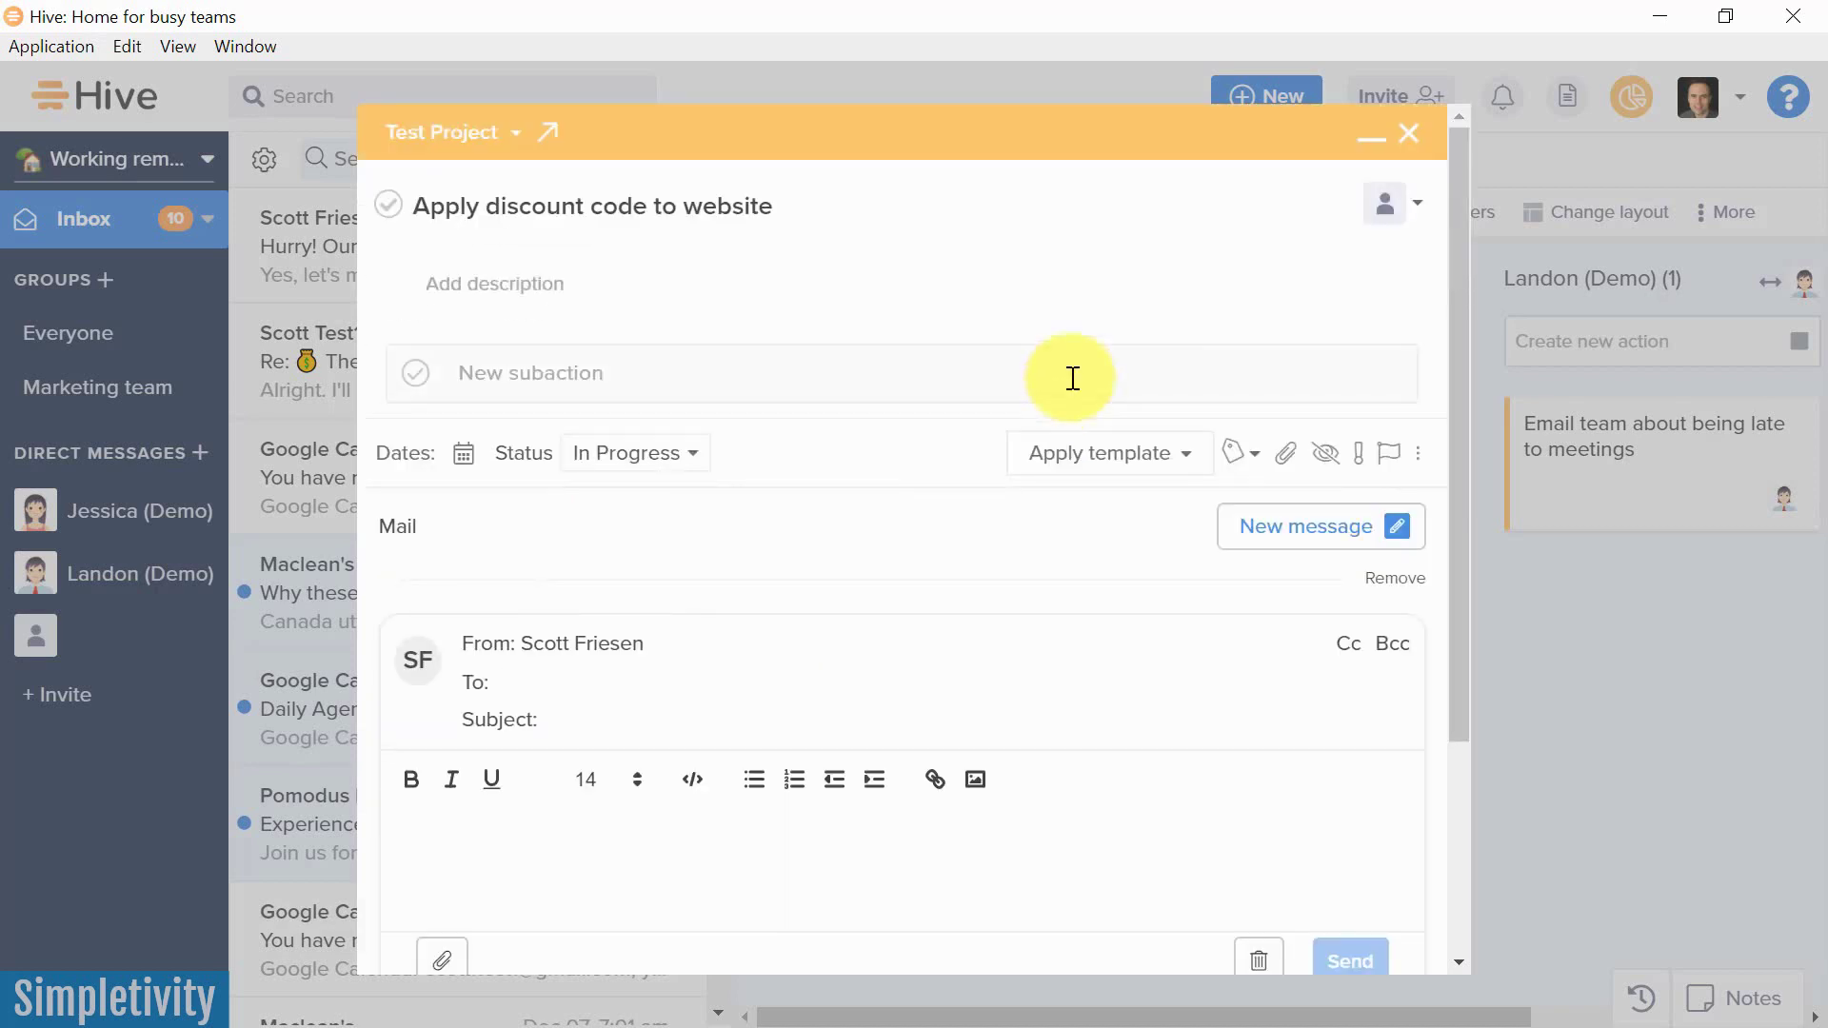
{"action": "left_click", "coordinate": [1407, 133]}
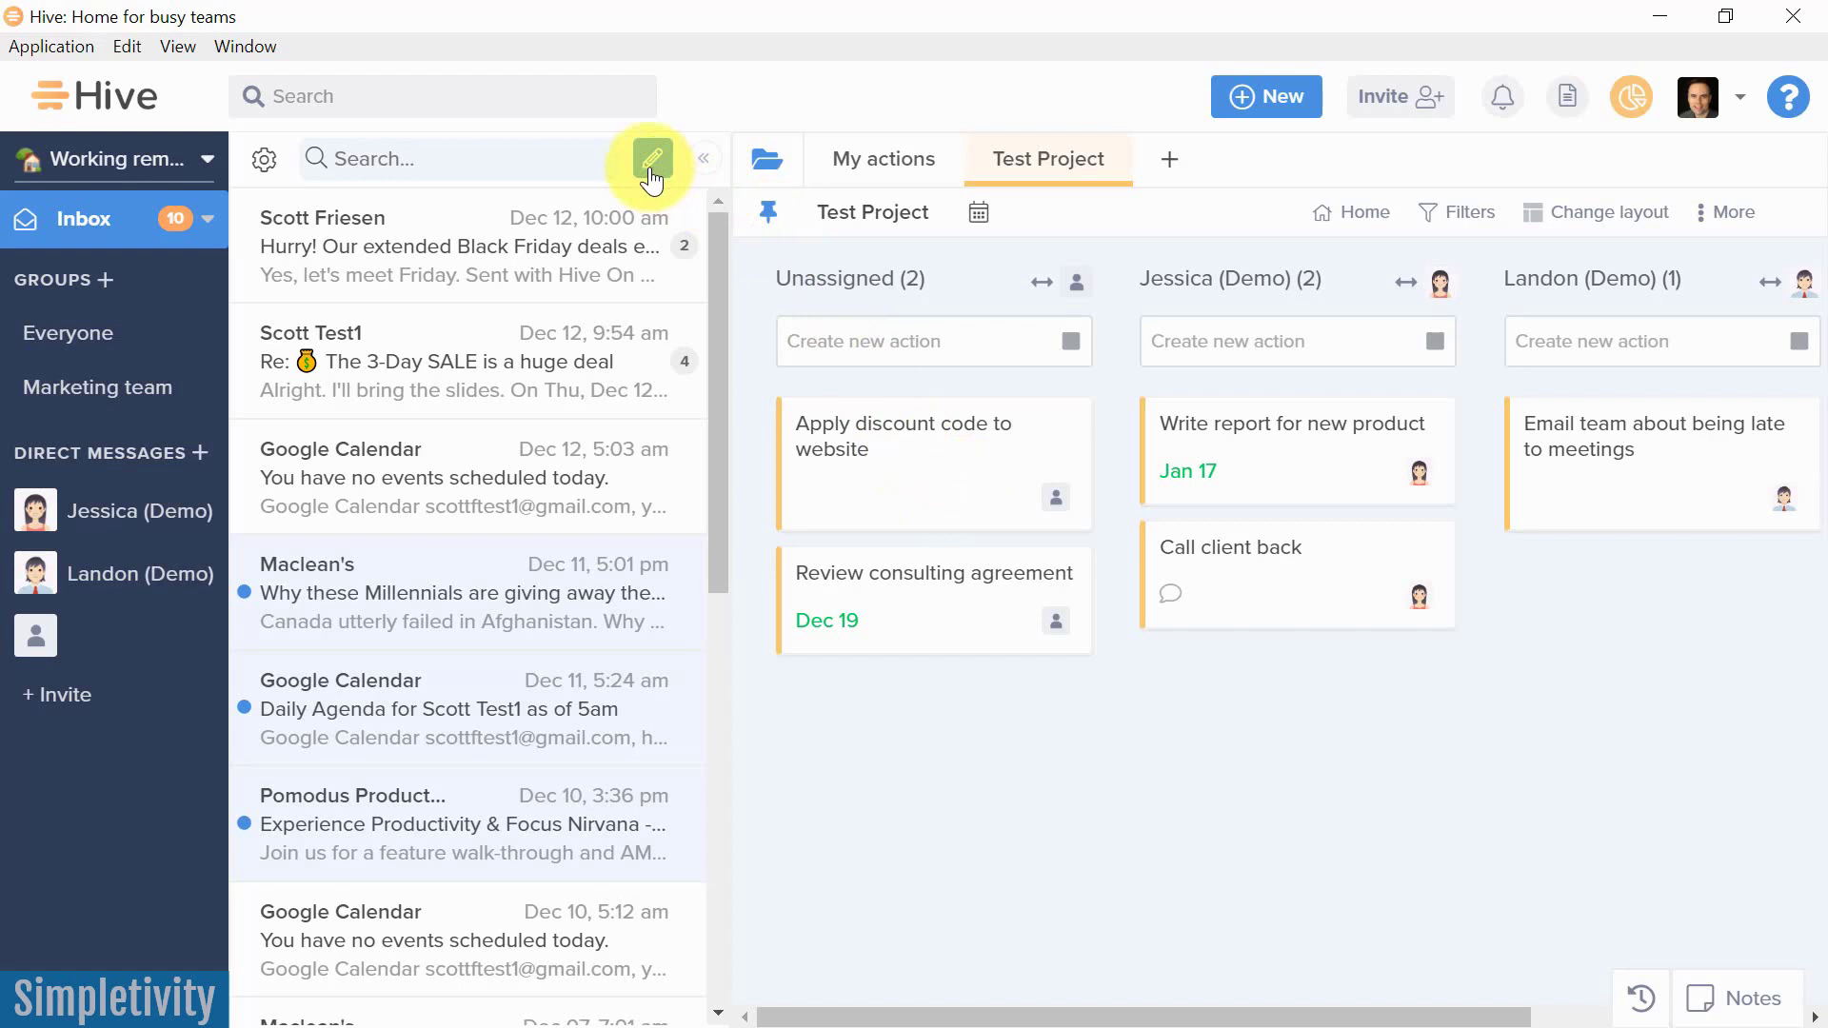
Collapse the inbox message list and open the Notes panel beside the board
{"action": "left_click", "coordinate": [705, 158]}
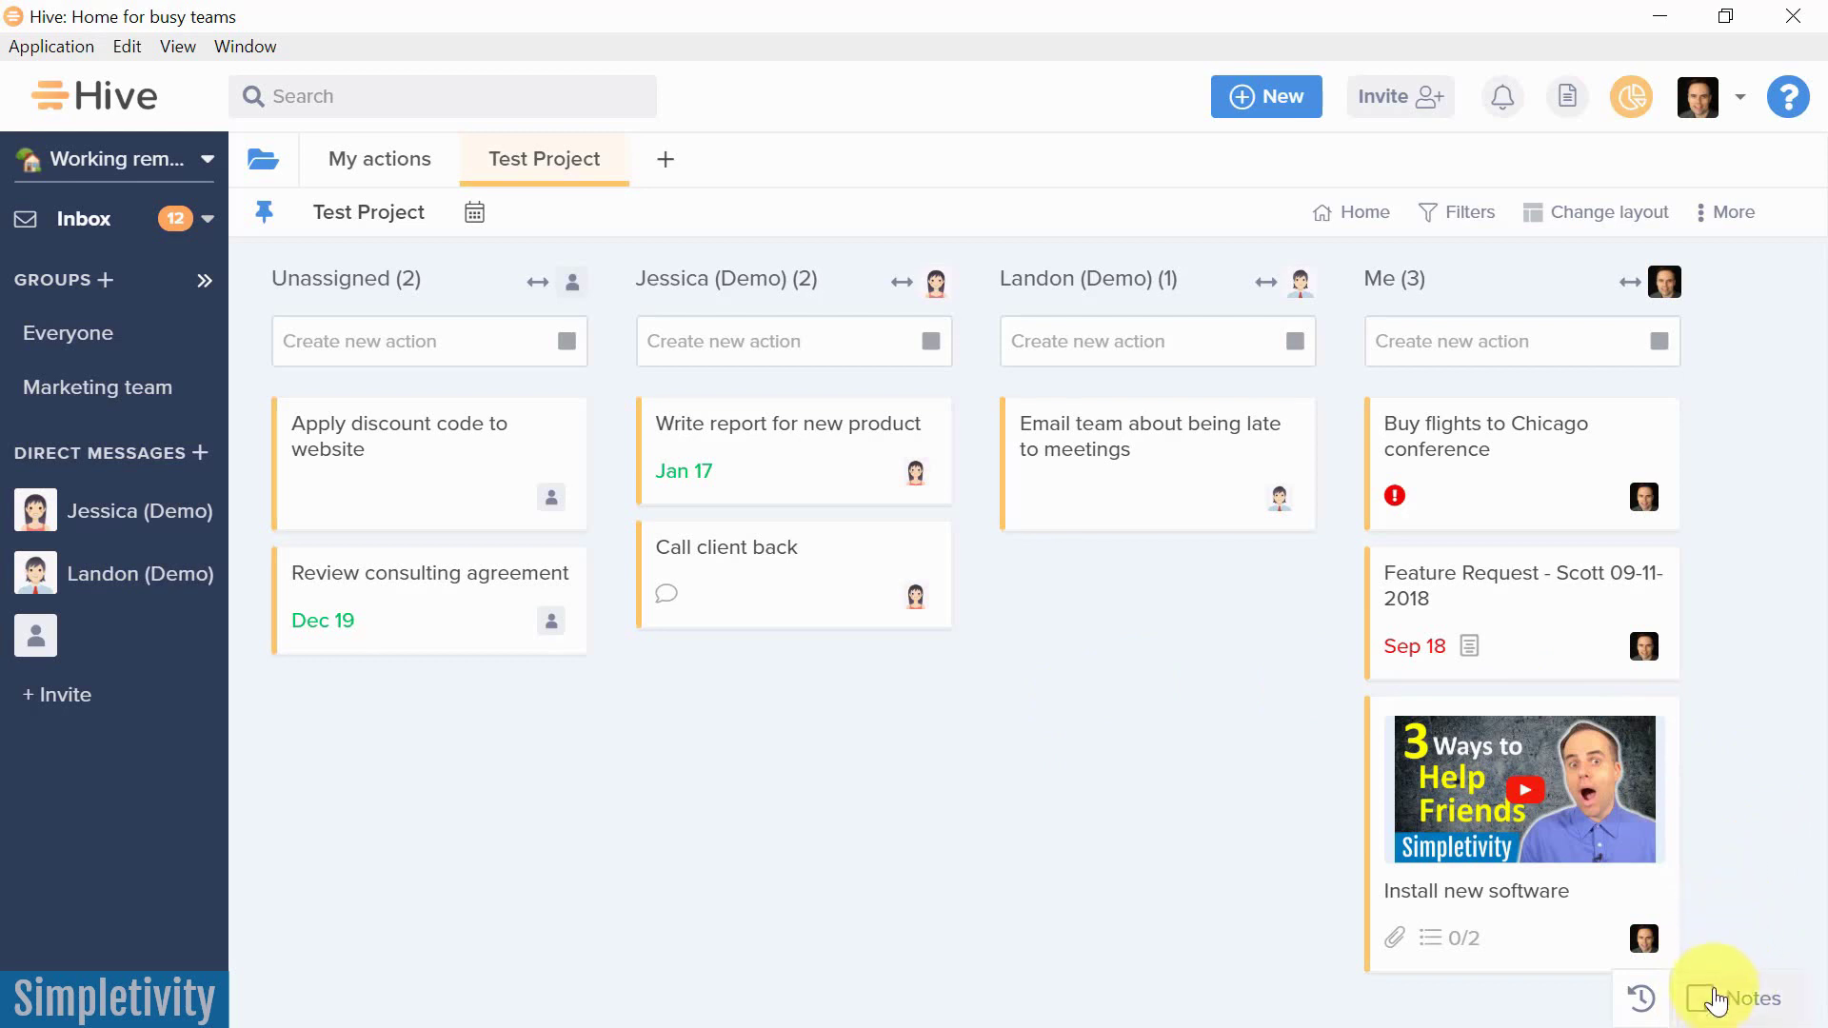
{"action": "left_click", "coordinate": [1709, 1004]}
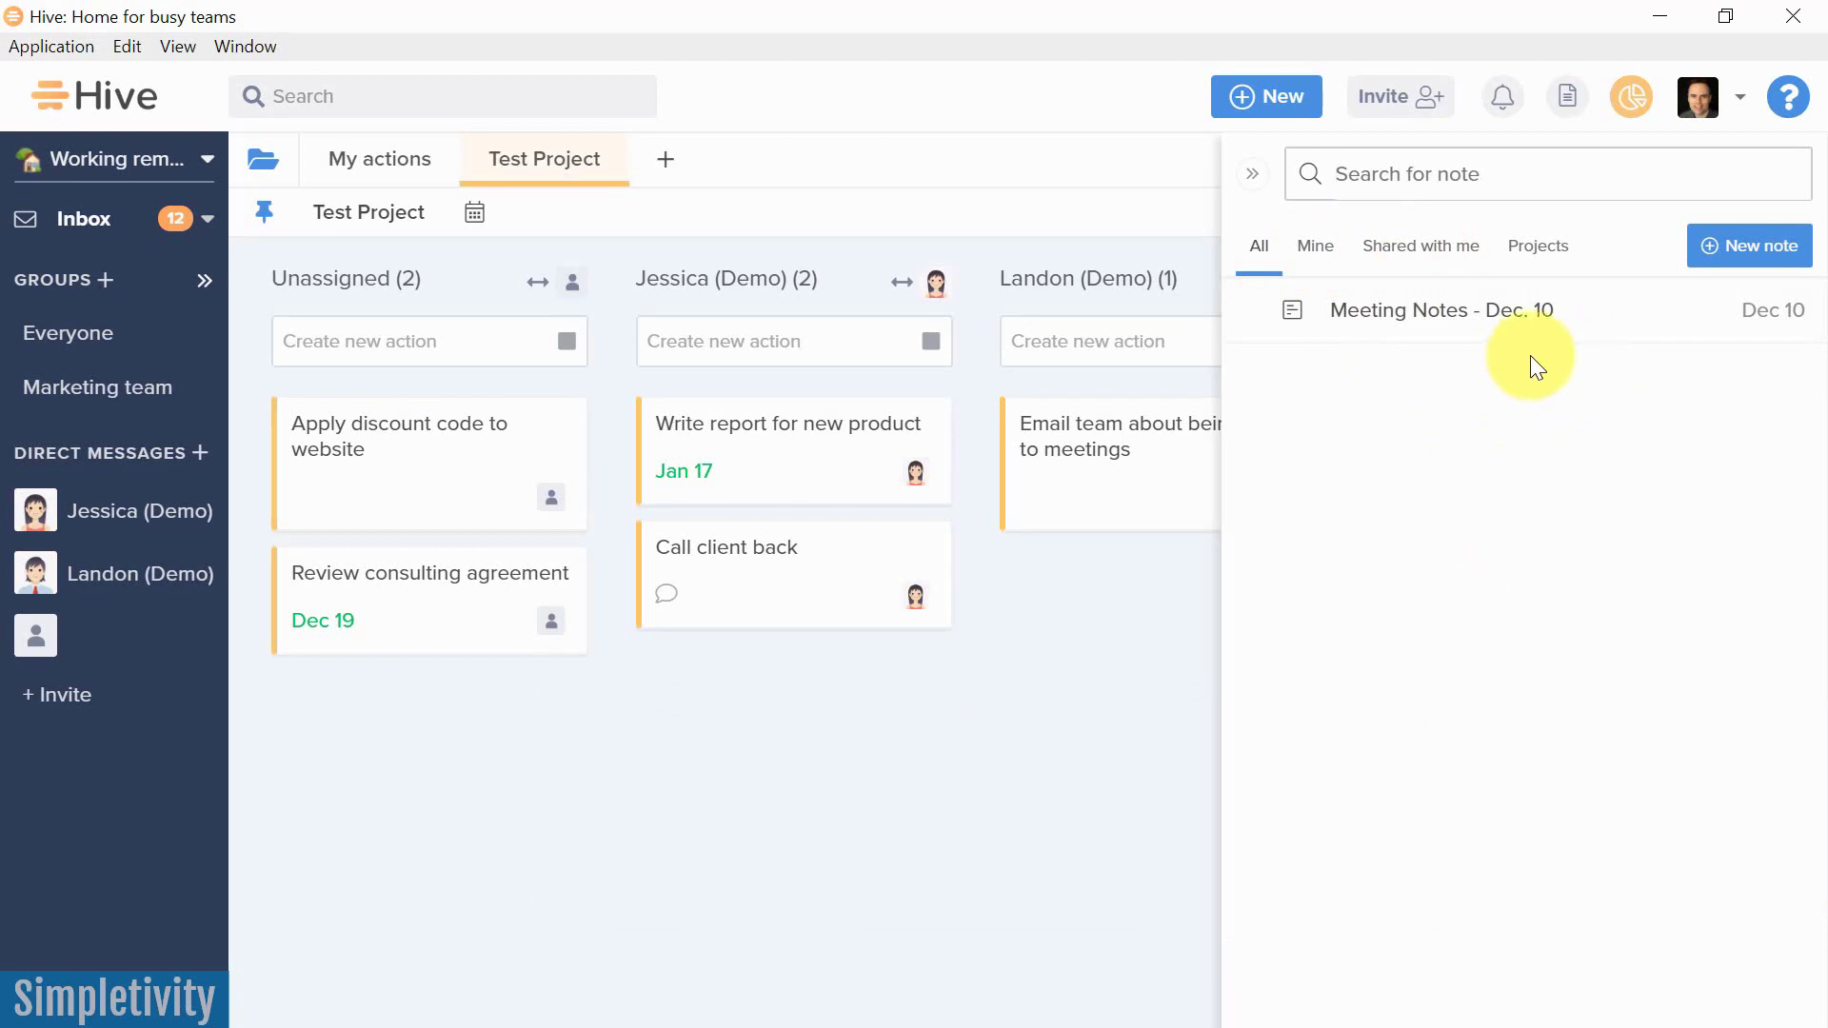
Open Meeting Notes - Dec. 10 and append a teammate's name to the marketing email line
{"action": "left_click", "coordinate": [1587, 324]}
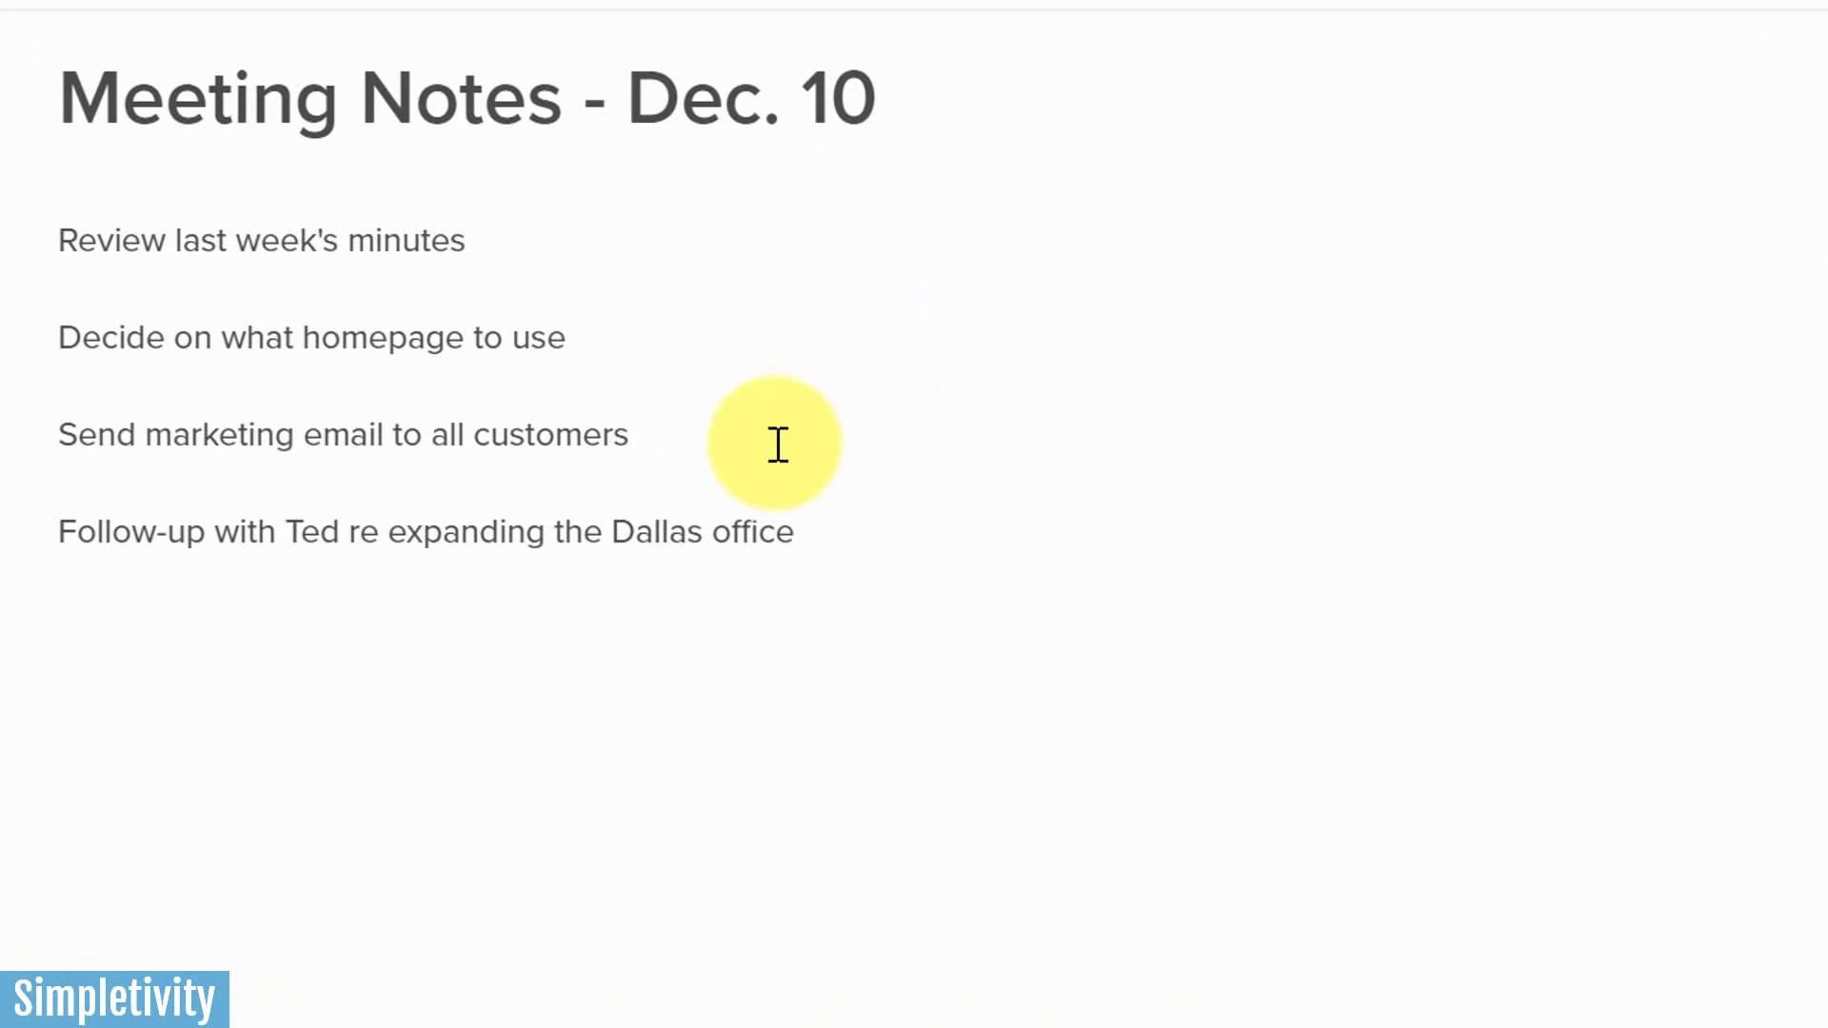
{"action": "left_click", "coordinate": [709, 435]}
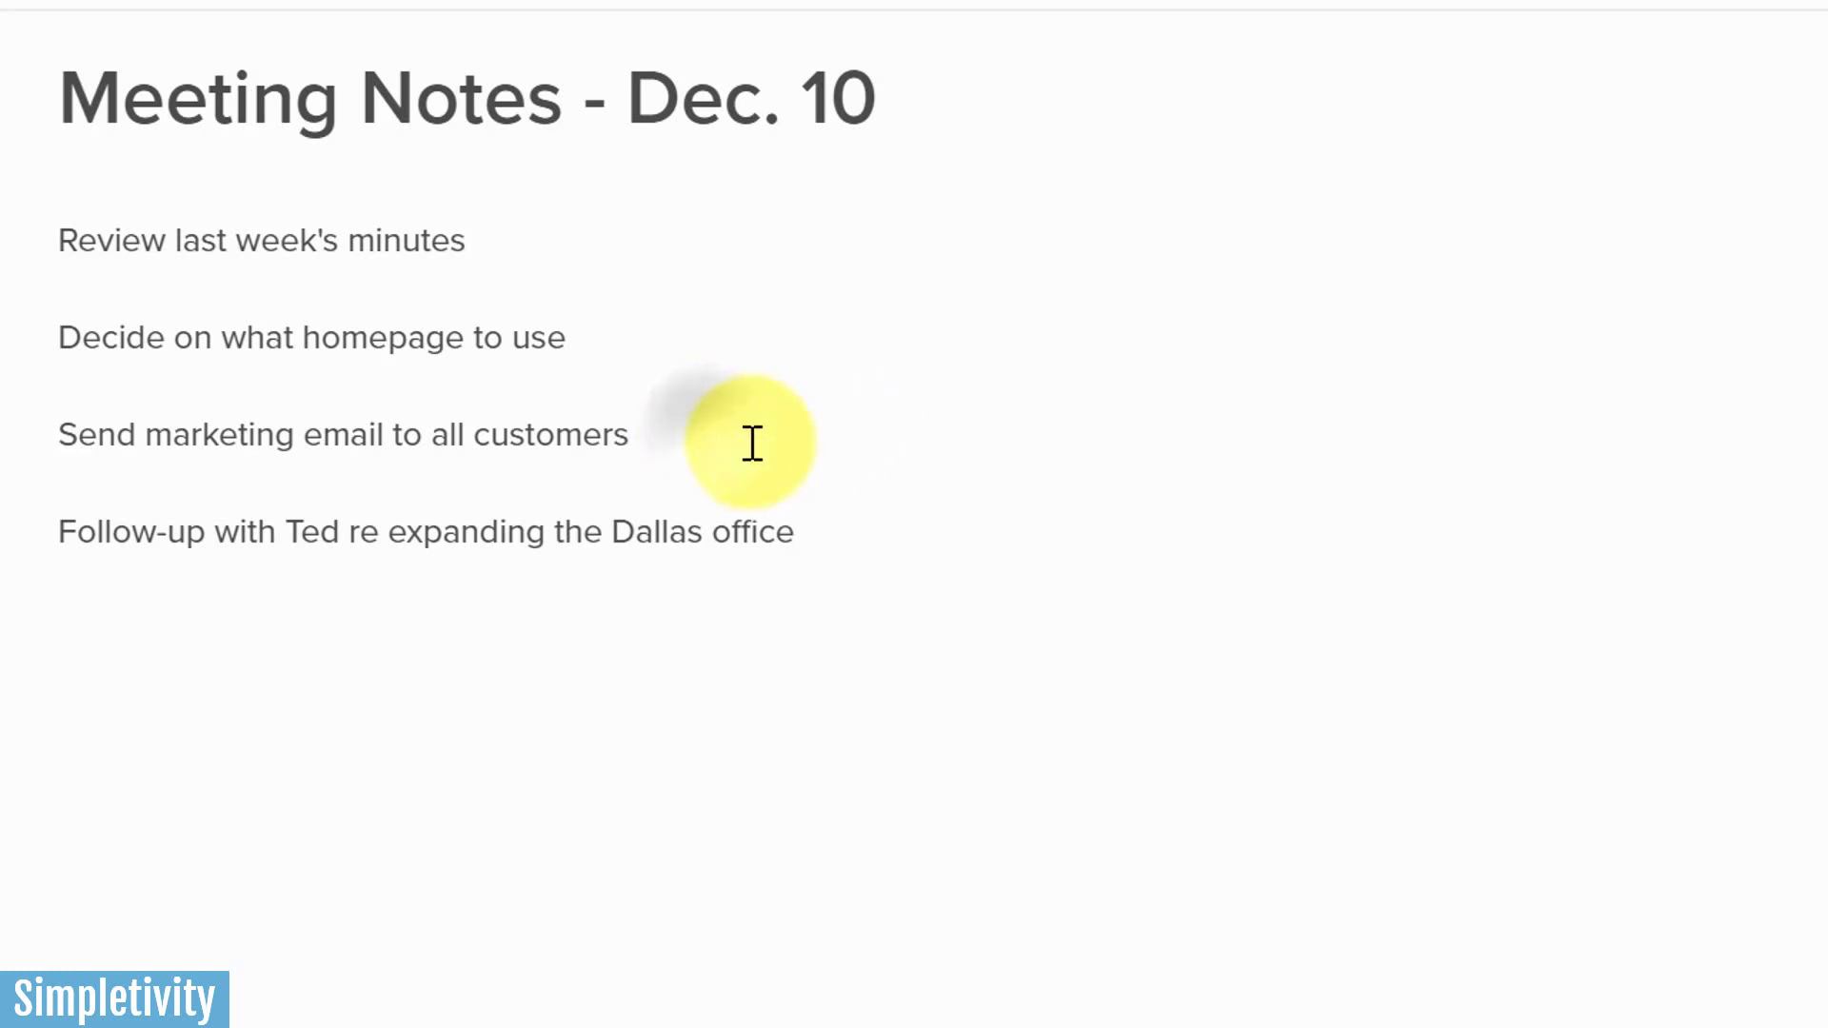
{"action": "type", "text": "- "}
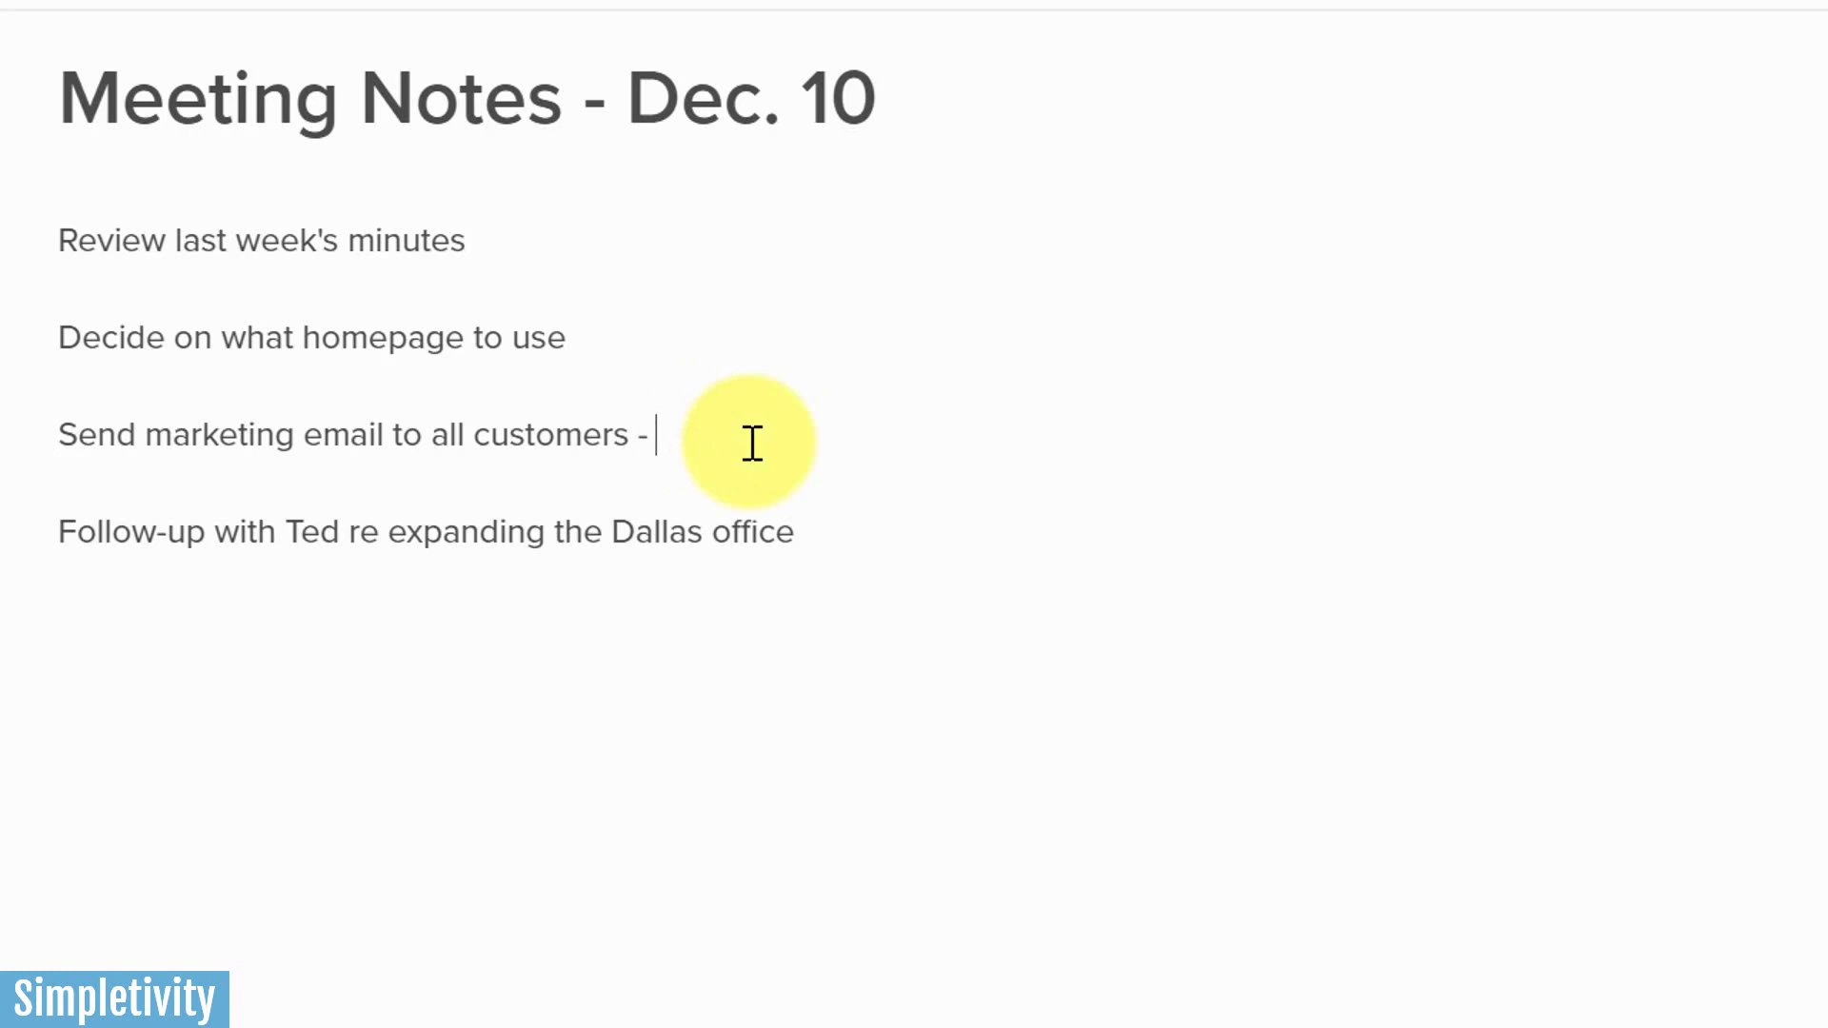
{"action": "type", "text": "Jessica"}
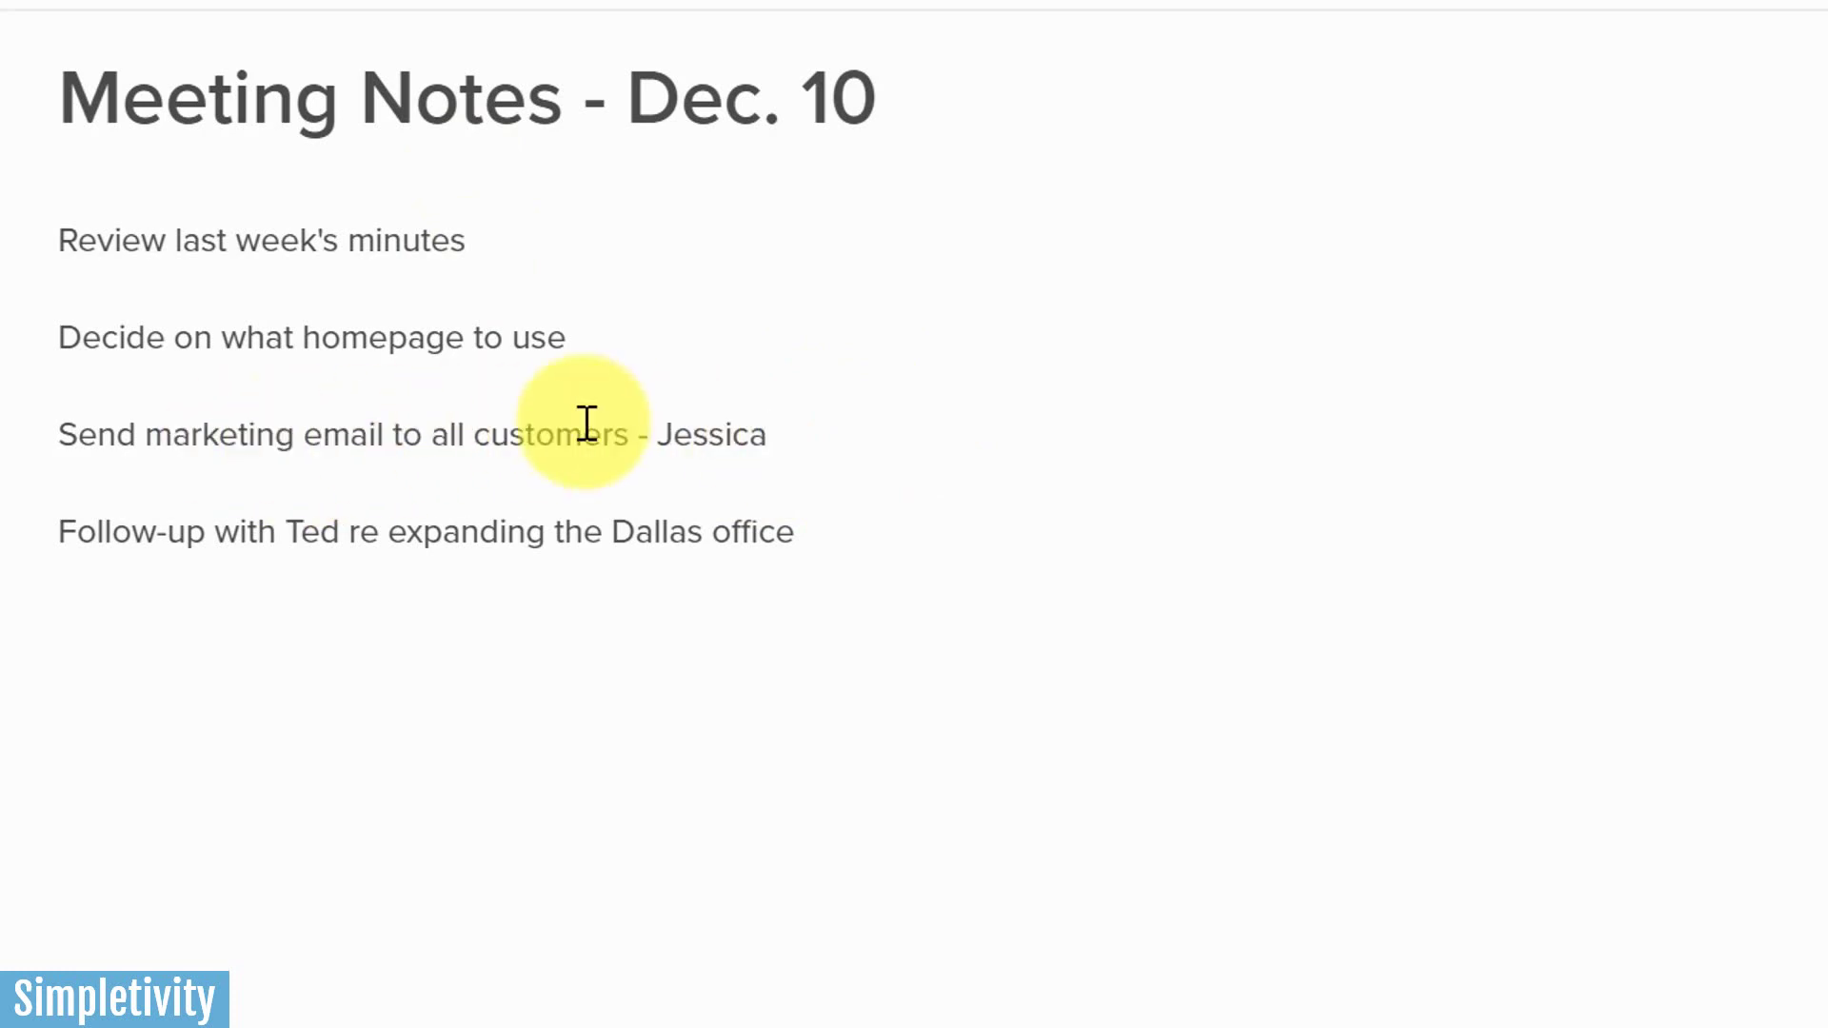
Add an assignee to the Dallas office line, then trim the names off both lines
{"action": "left_click", "coordinate": [873, 521]}
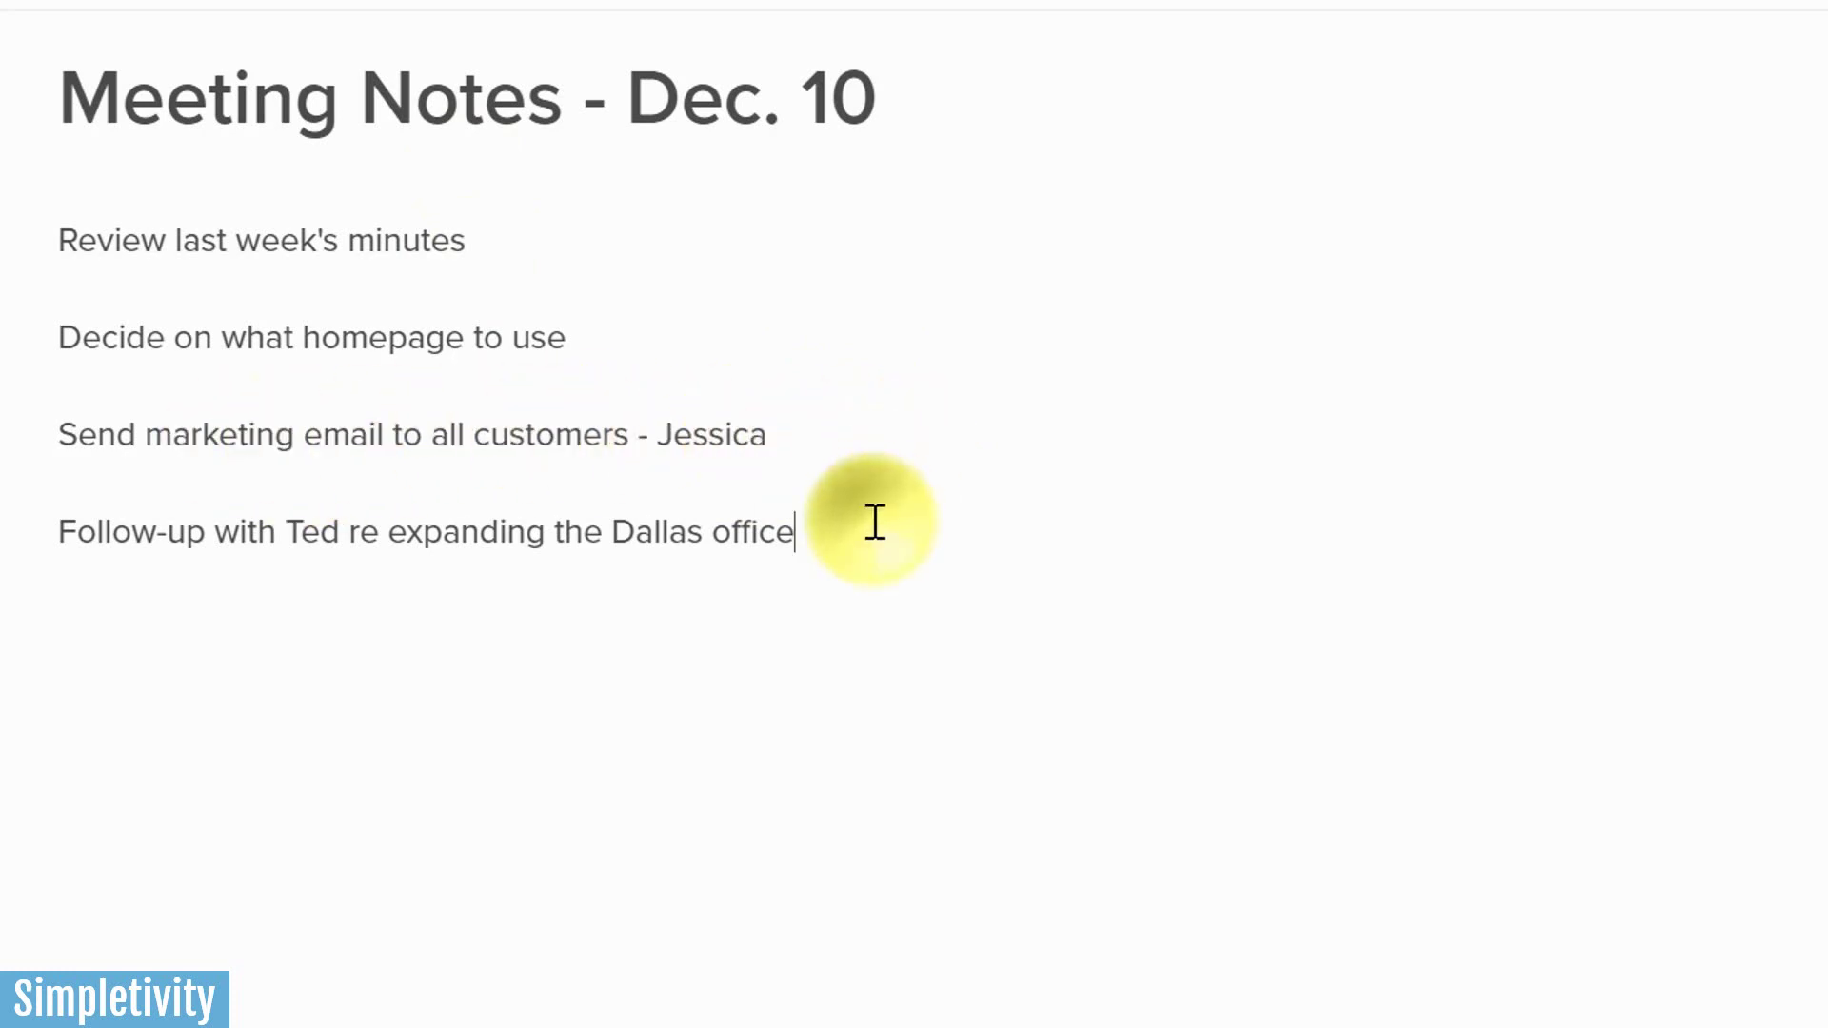
{"action": "type", "text": "- Scott"}
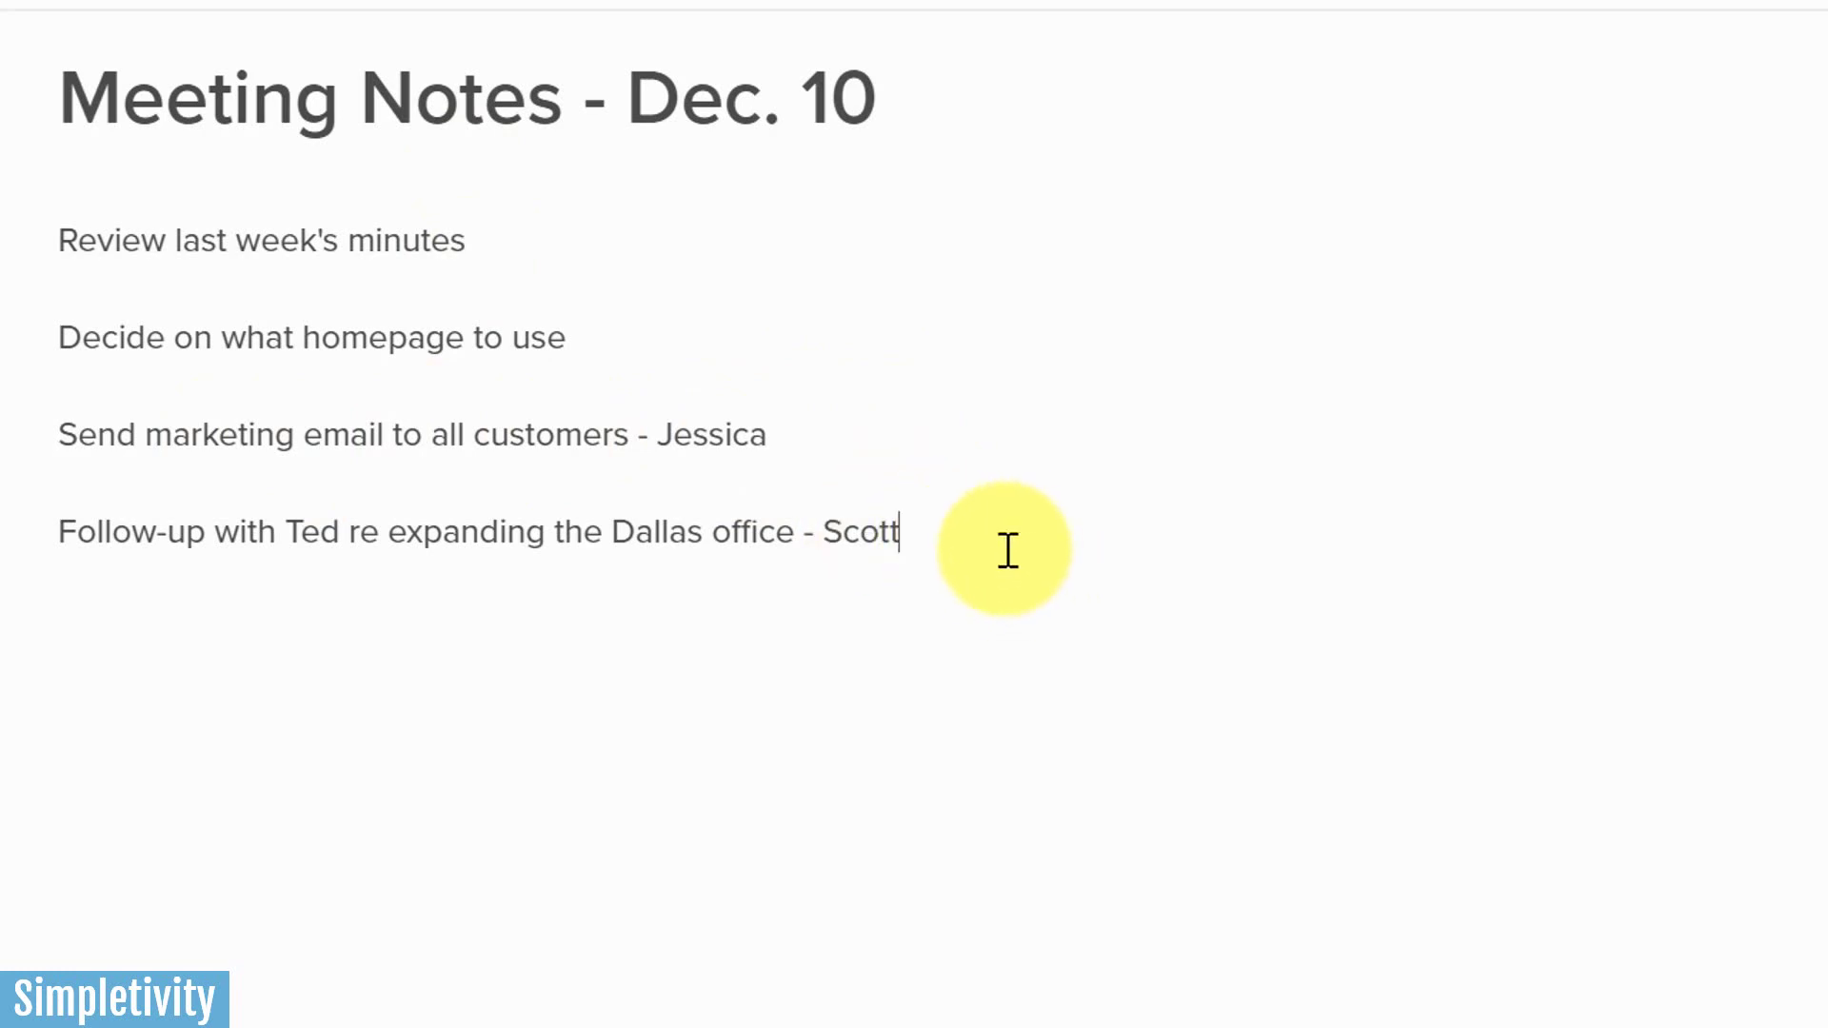
{"action": "key", "text": "BackSpace"}
{"action": "key", "text": "BackSpace"}
{"action": "key", "text": "BackSpace"}
{"action": "key", "text": "BackSpace"}
{"action": "key", "text": "BackSpace"}
{"action": "key", "text": "BackSpace"}
{"action": "key", "text": "BackSpace"}
{"action": "key", "text": "BackSpace"}
{"action": "left_click", "coordinate": [812, 450]}
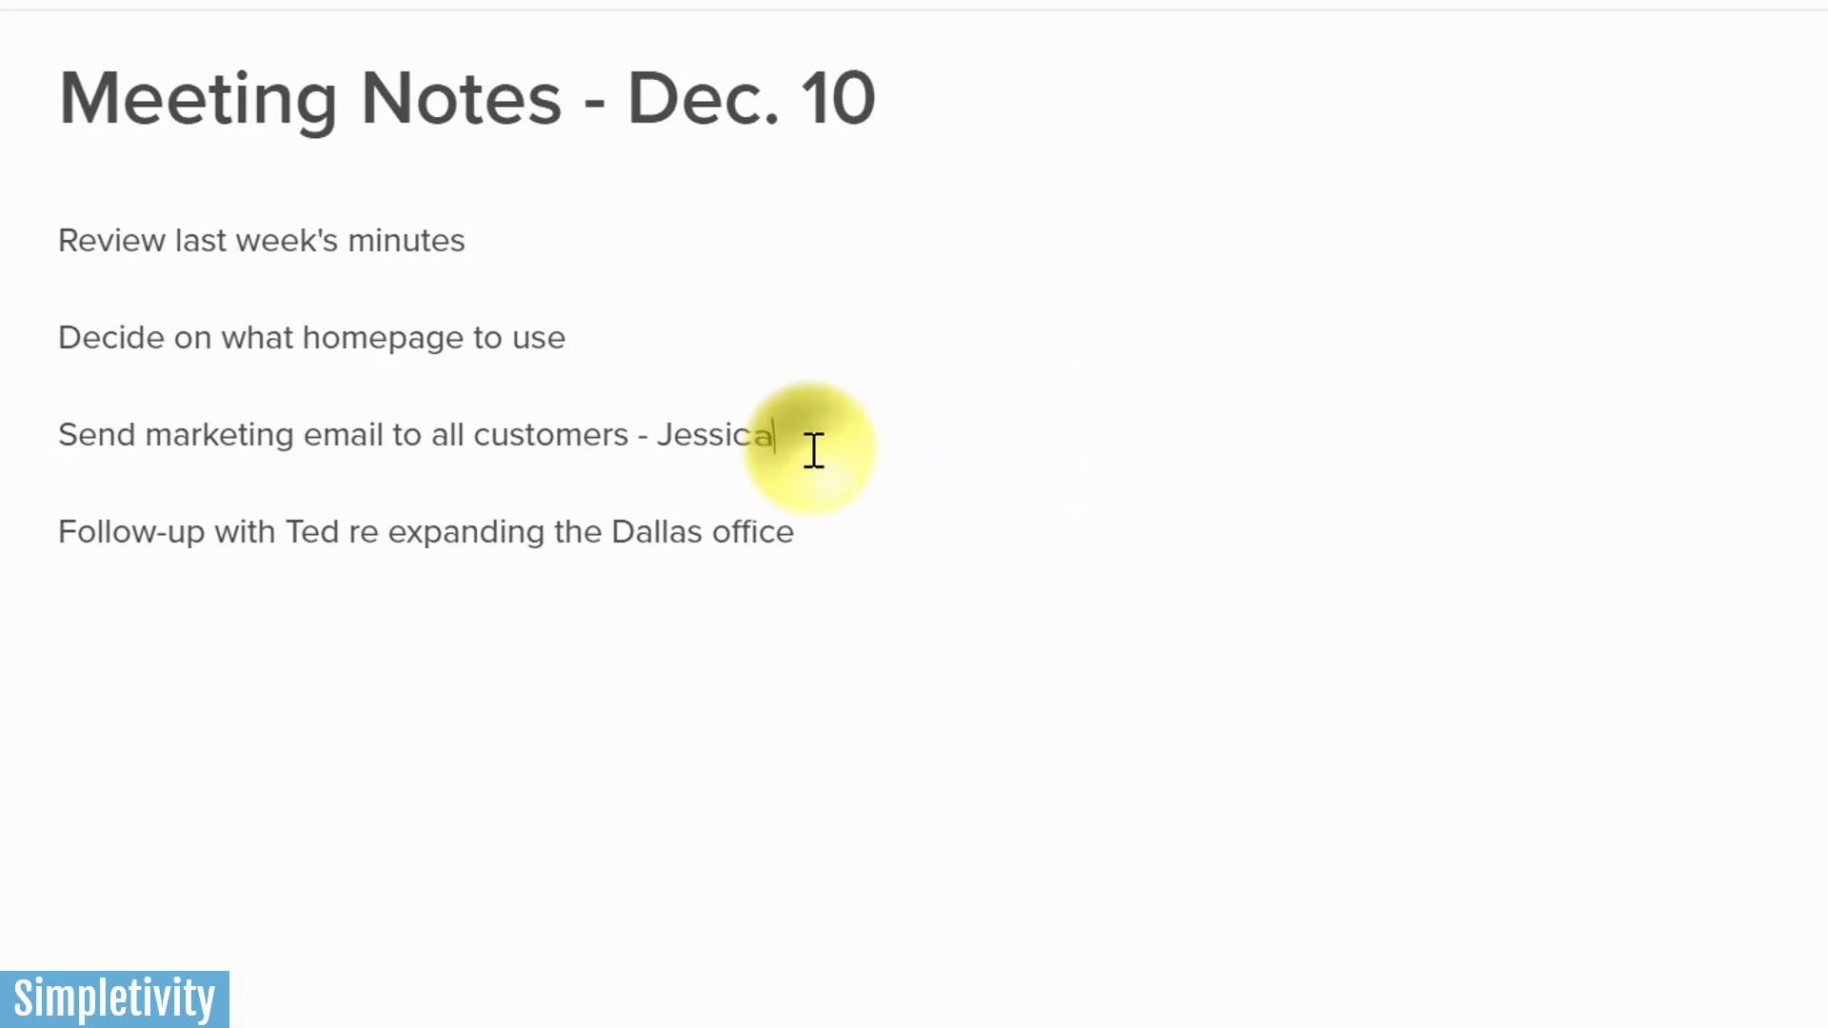
{"action": "key", "text": "BackSpace"}
{"action": "key", "text": "BackSpace"}
{"action": "key", "text": "BackSpace"}
{"action": "key", "text": "BackSpace"}
{"action": "key", "text": "BackSpace"}
{"action": "key", "text": "BackSpace"}
{"action": "key", "text": "BackSpace"}
{"action": "key", "text": "BackSpace"}
{"action": "key", "text": "BackSpace"}
{"action": "key", "text": "BackSpace"}
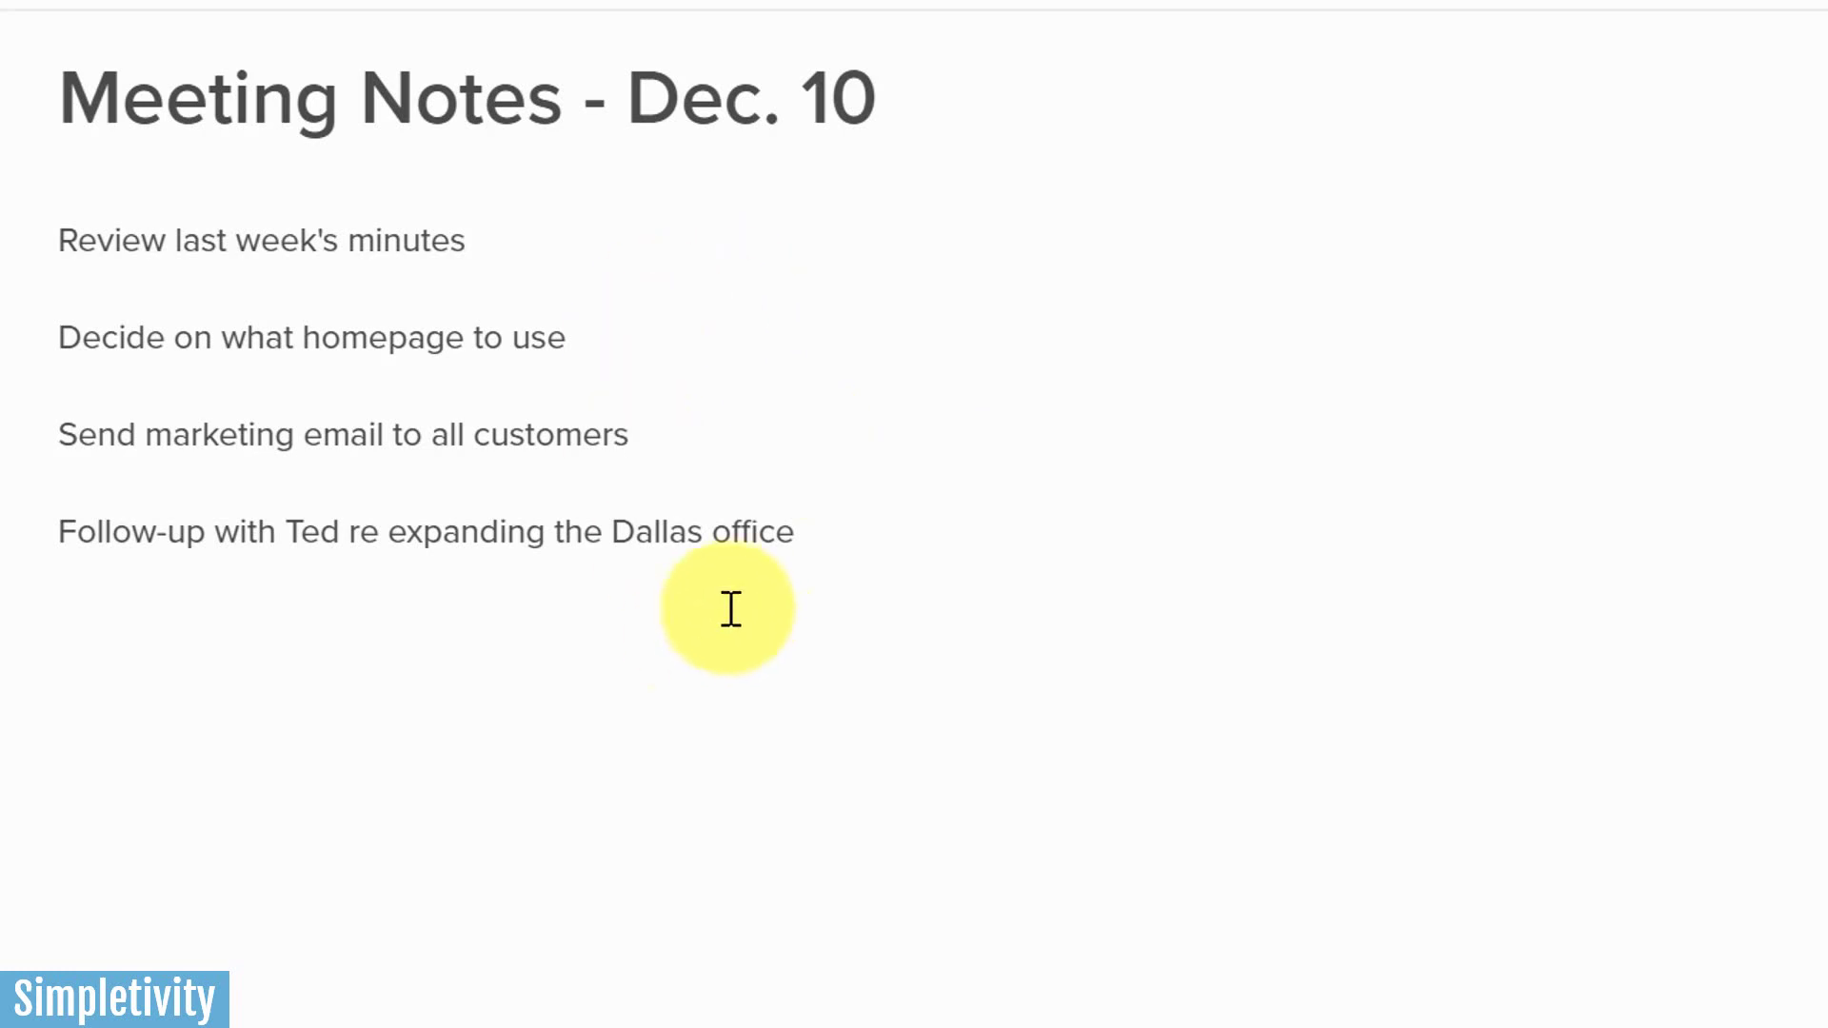
Convert the Send marketing email to all customers line into an action for the teammate, due Dec 19
{"action": "left_click_drag", "start_coordinate": [65, 434], "coordinate": [636, 416]}
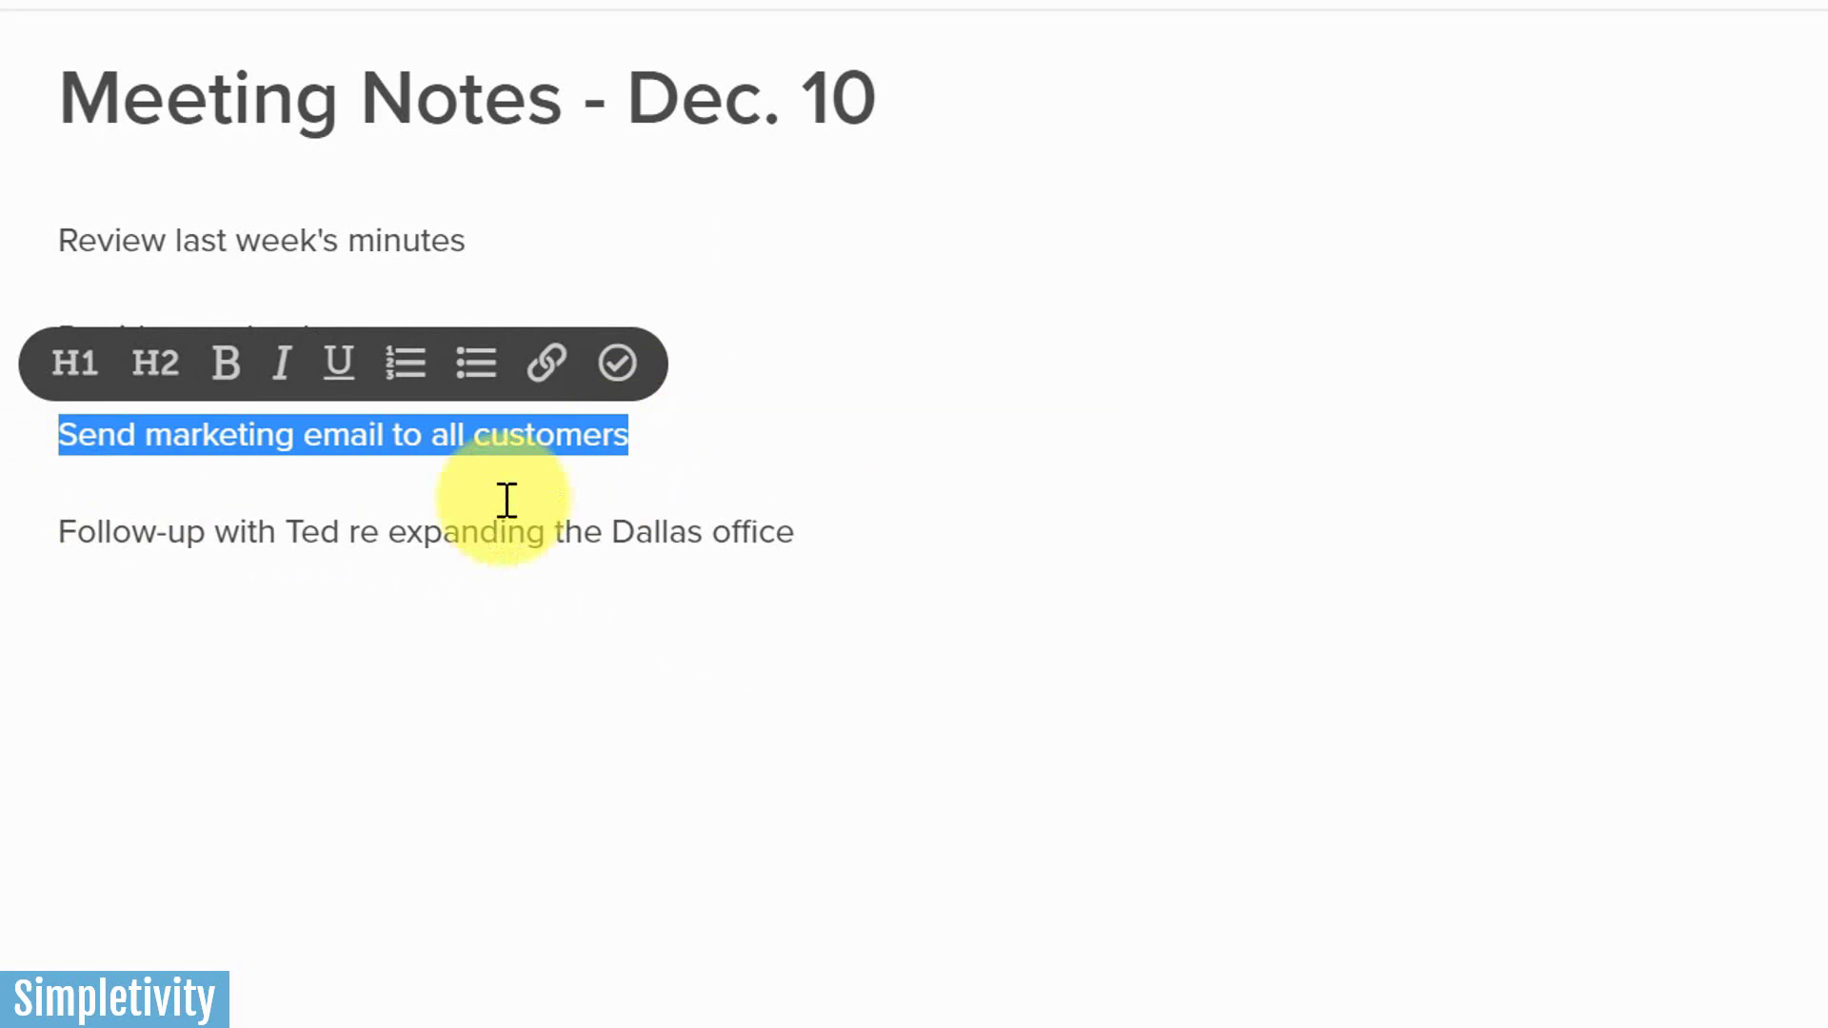
{"action": "left_click", "coordinate": [617, 363]}
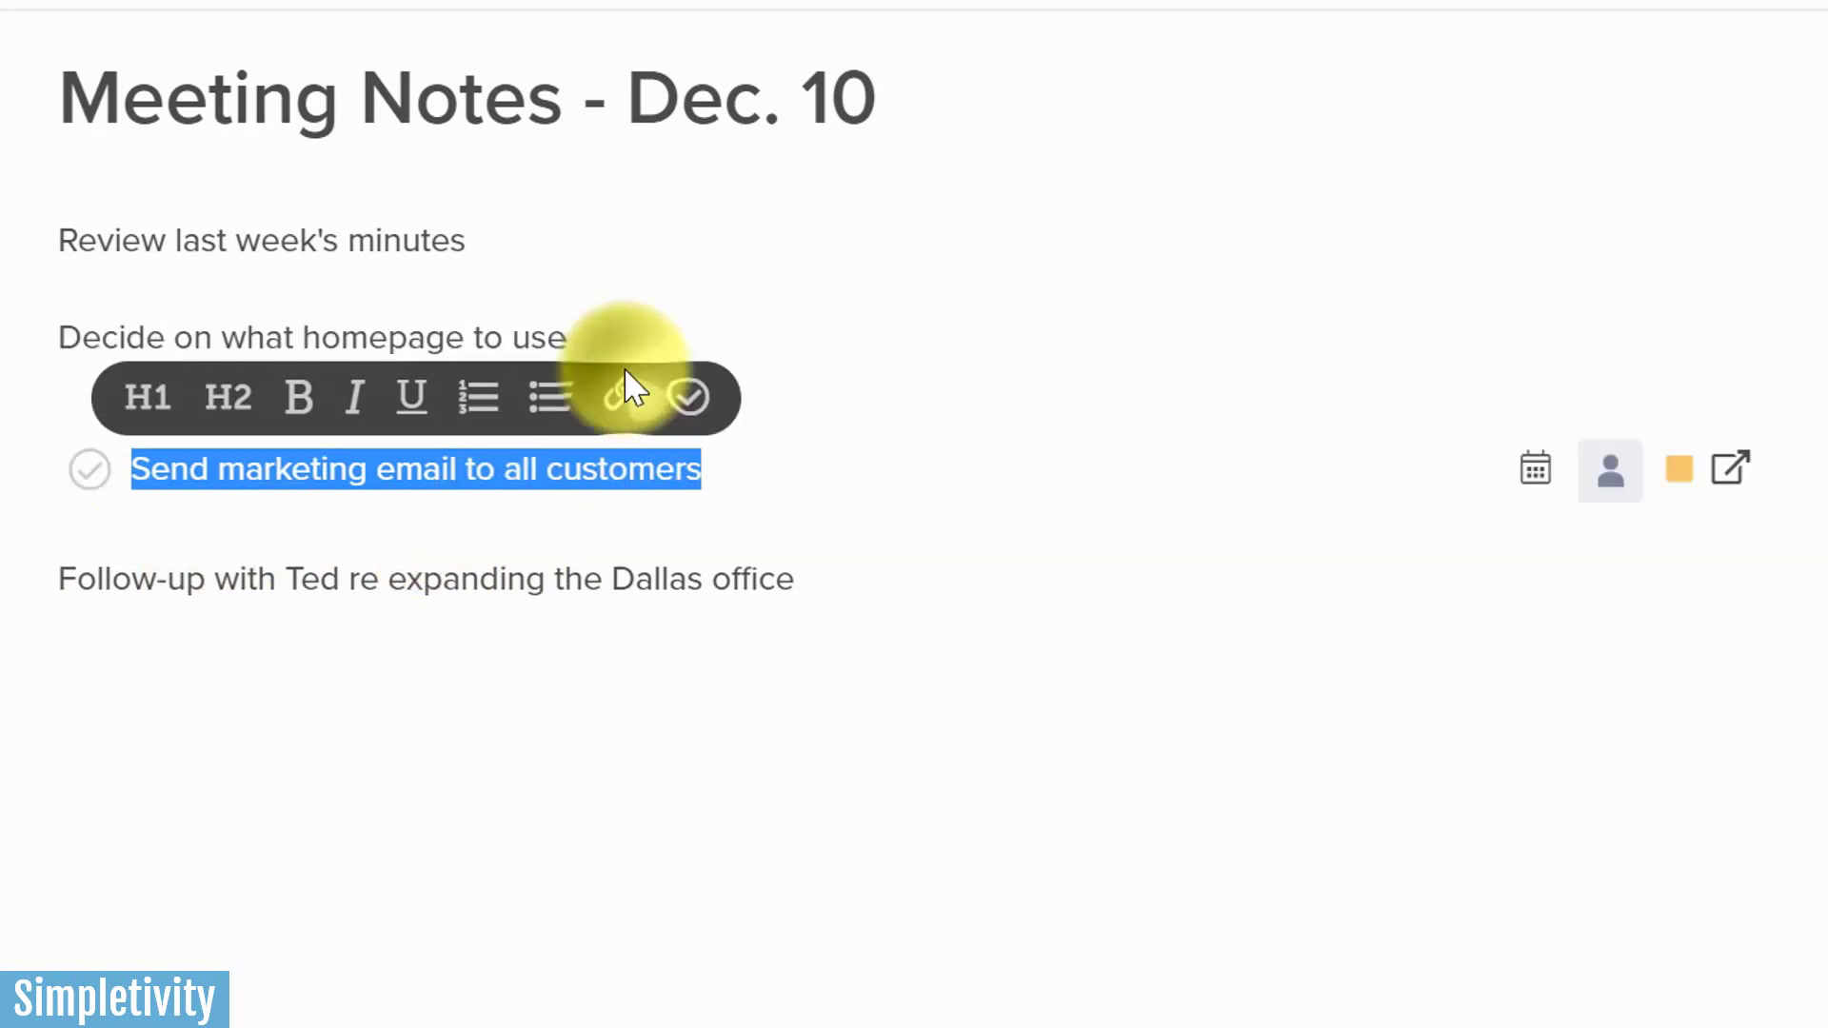
{"action": "left_click", "coordinate": [1624, 486]}
{"action": "left_click", "coordinate": [1611, 826]}
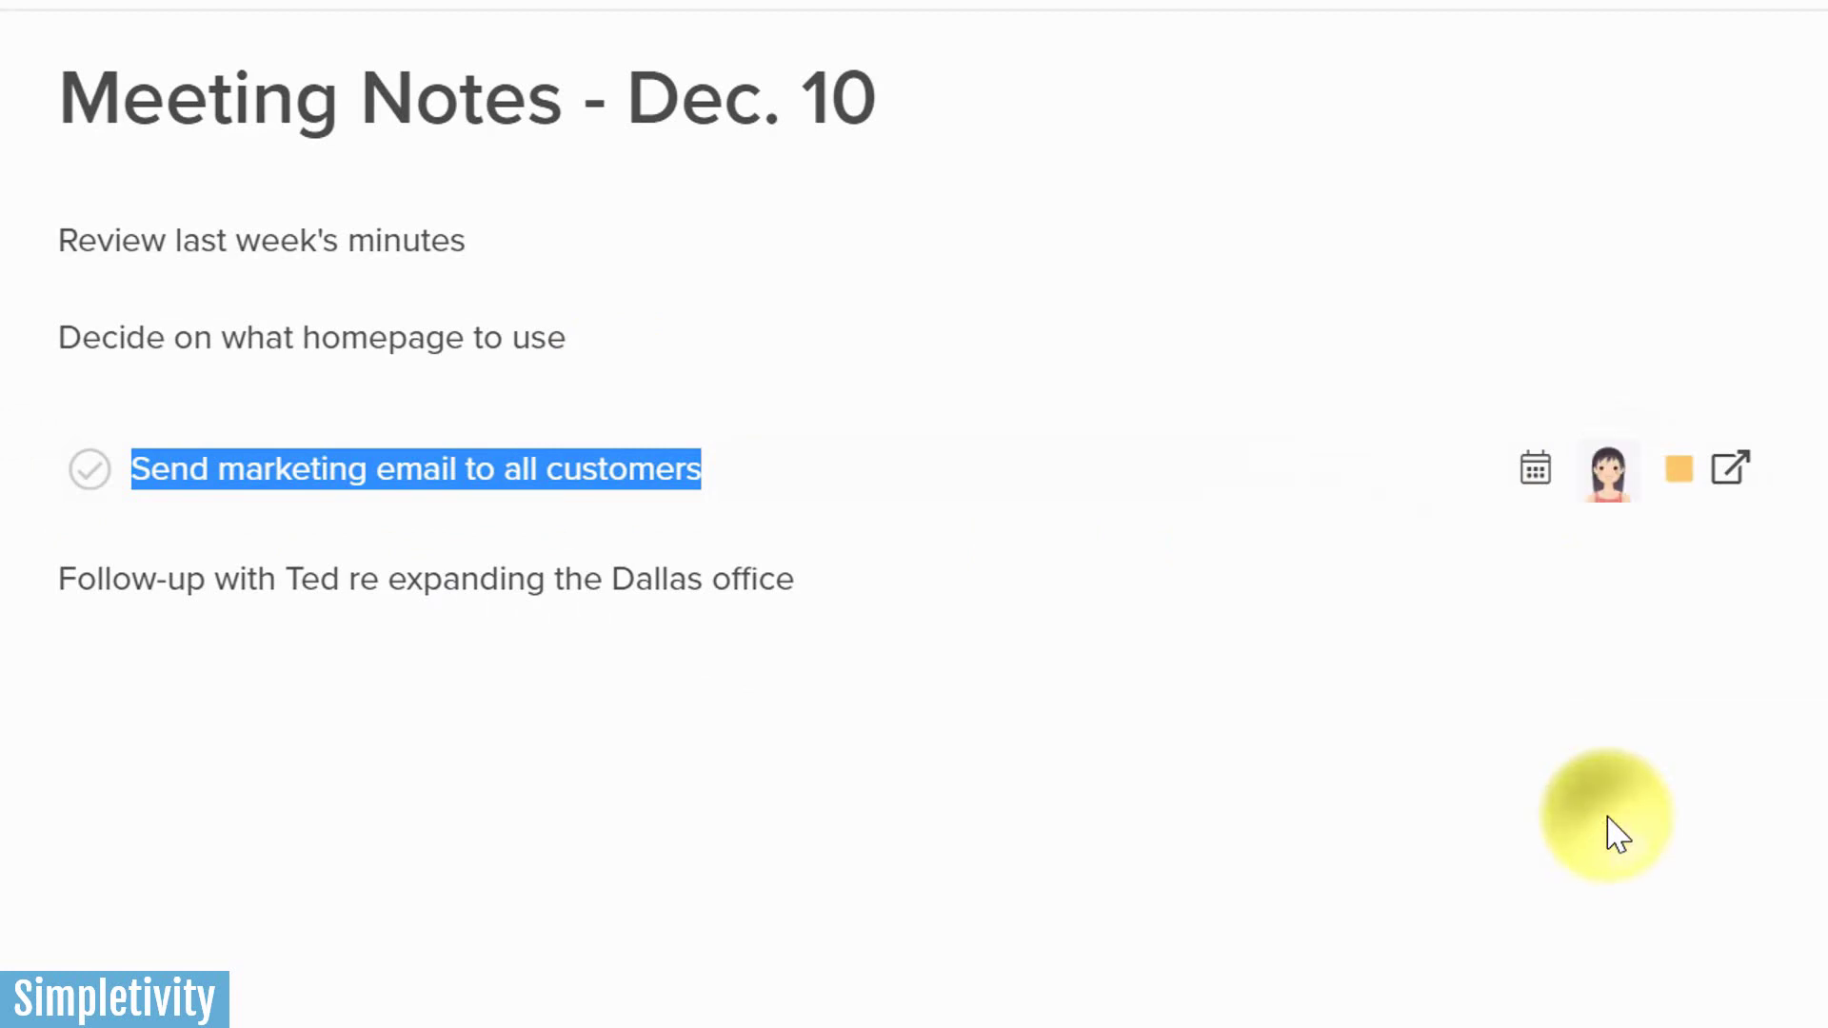
{"action": "left_click", "coordinate": [1535, 468]}
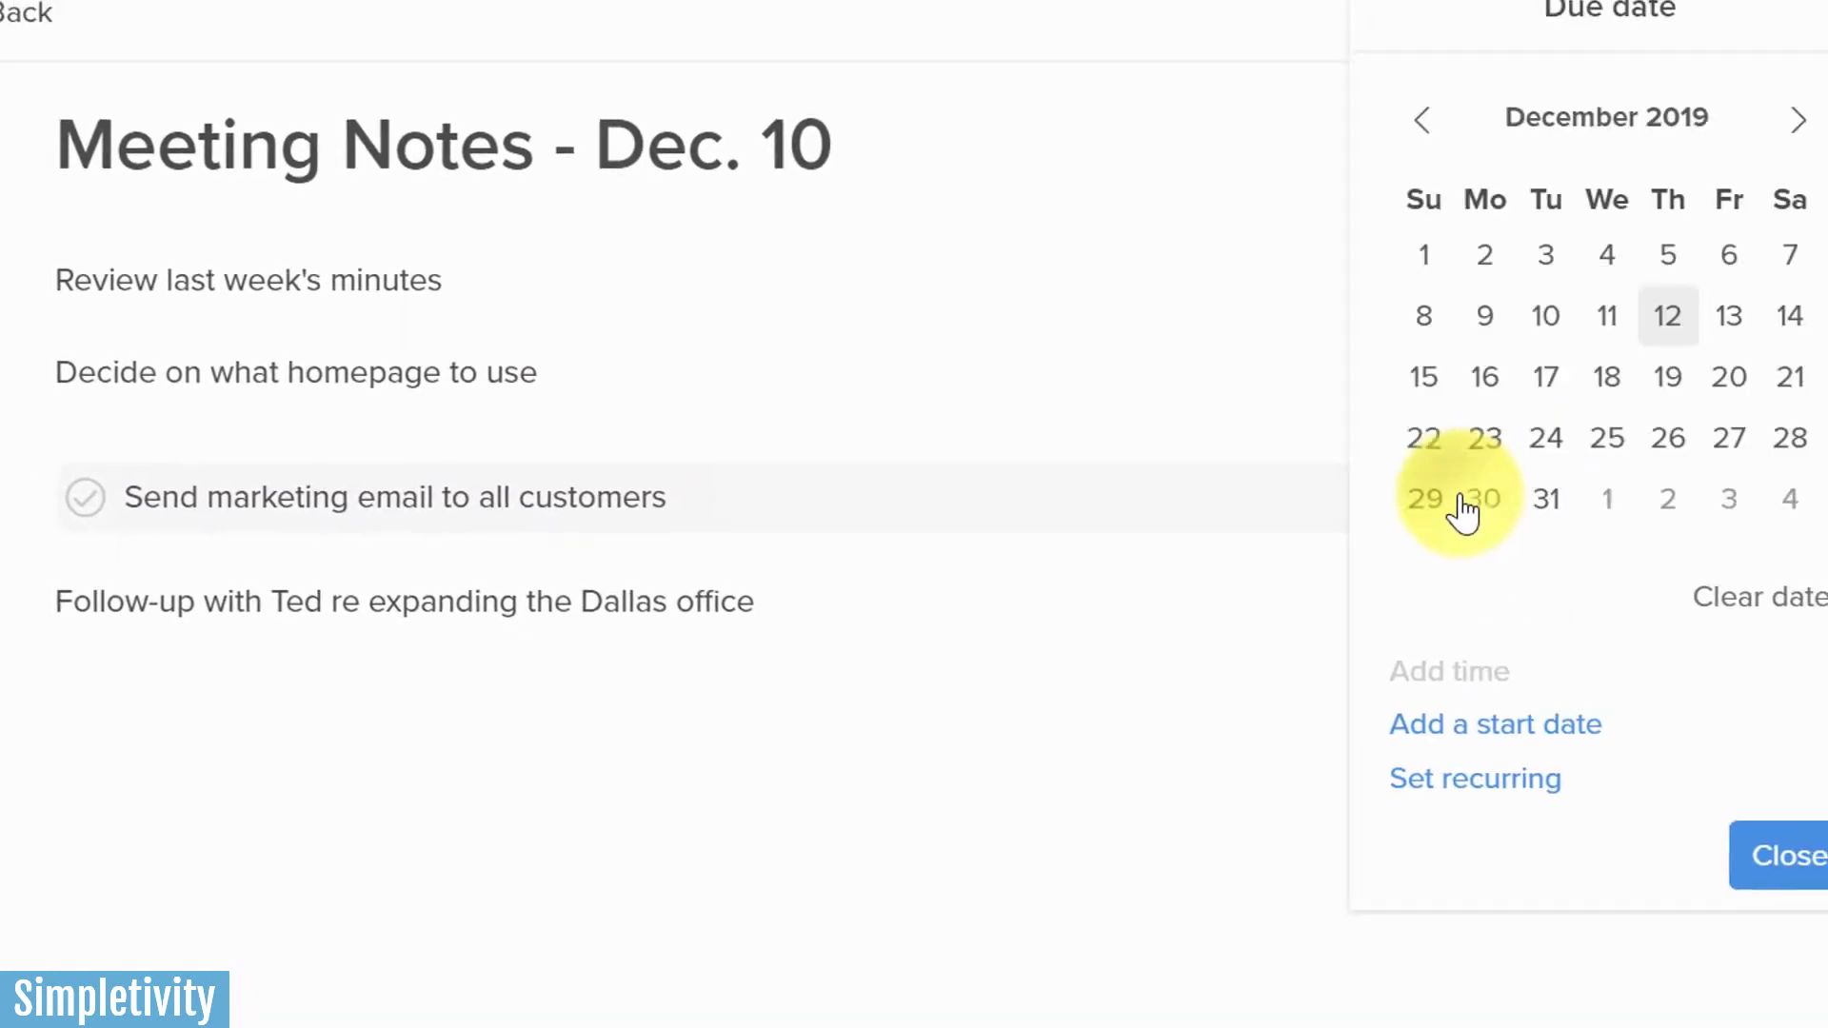
{"action": "left_click", "coordinate": [1677, 383]}
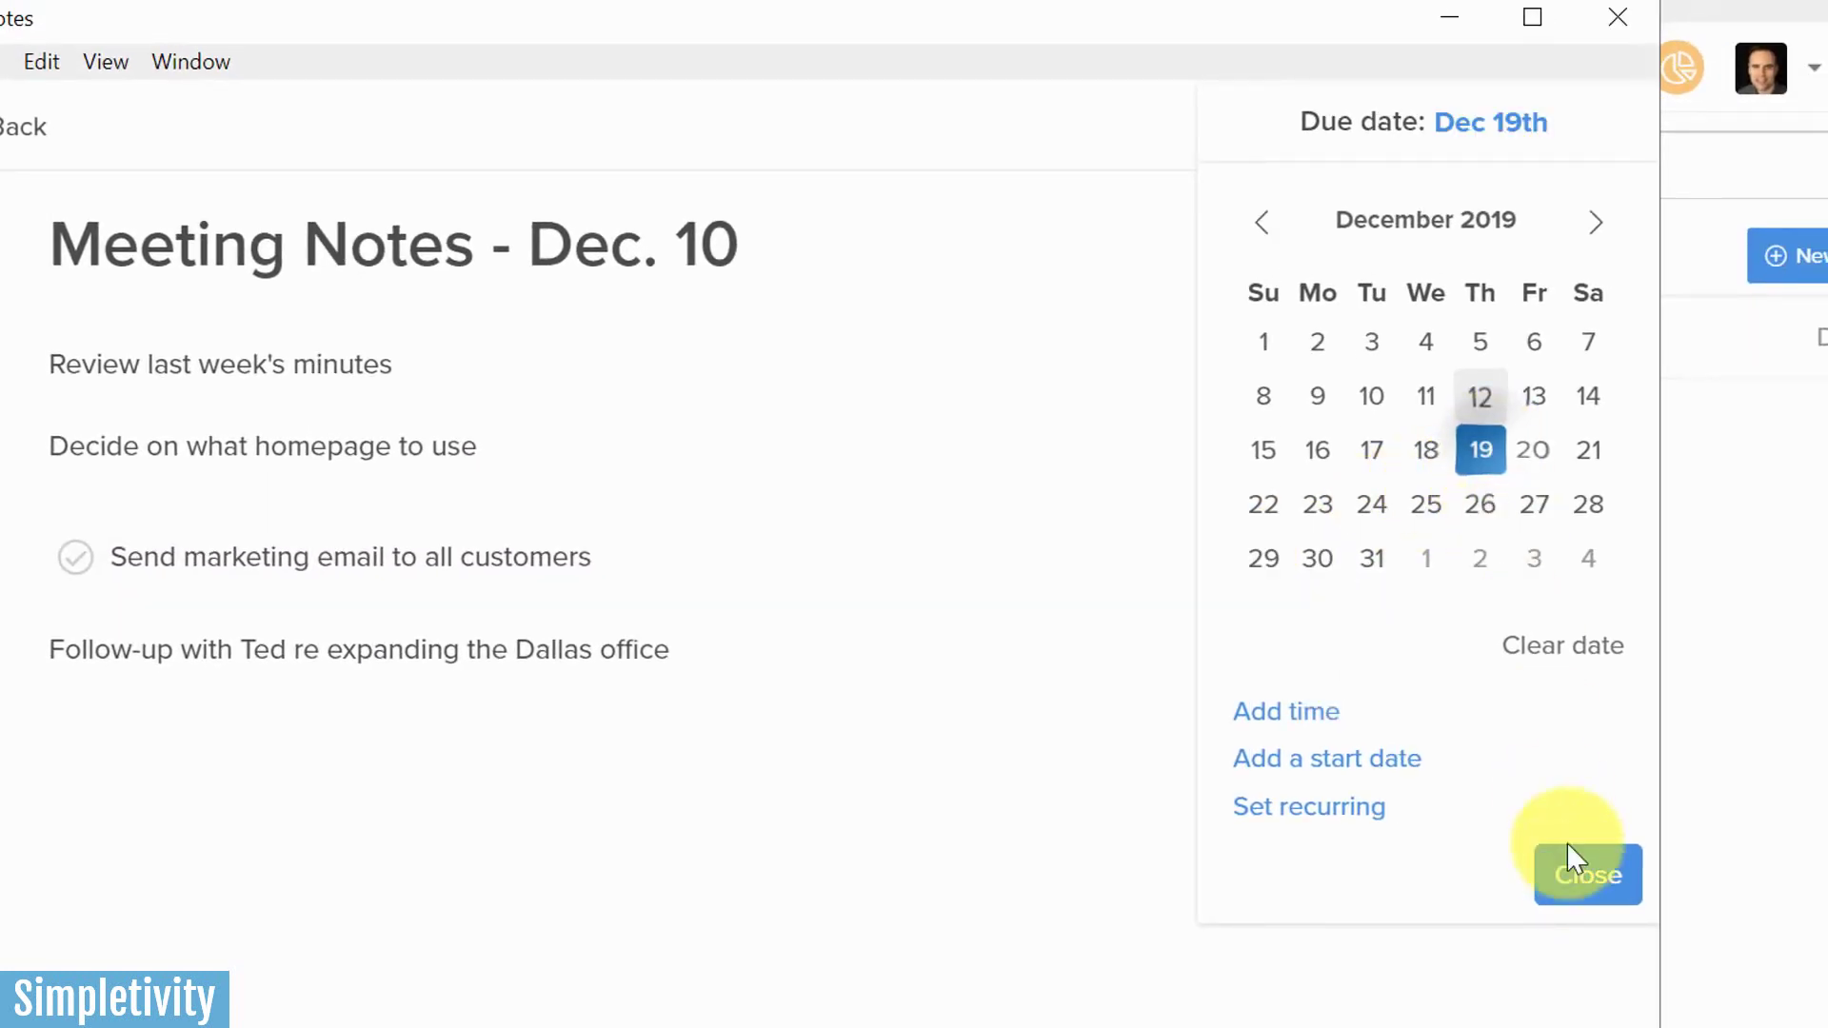
{"action": "left_click", "coordinate": [1574, 881]}
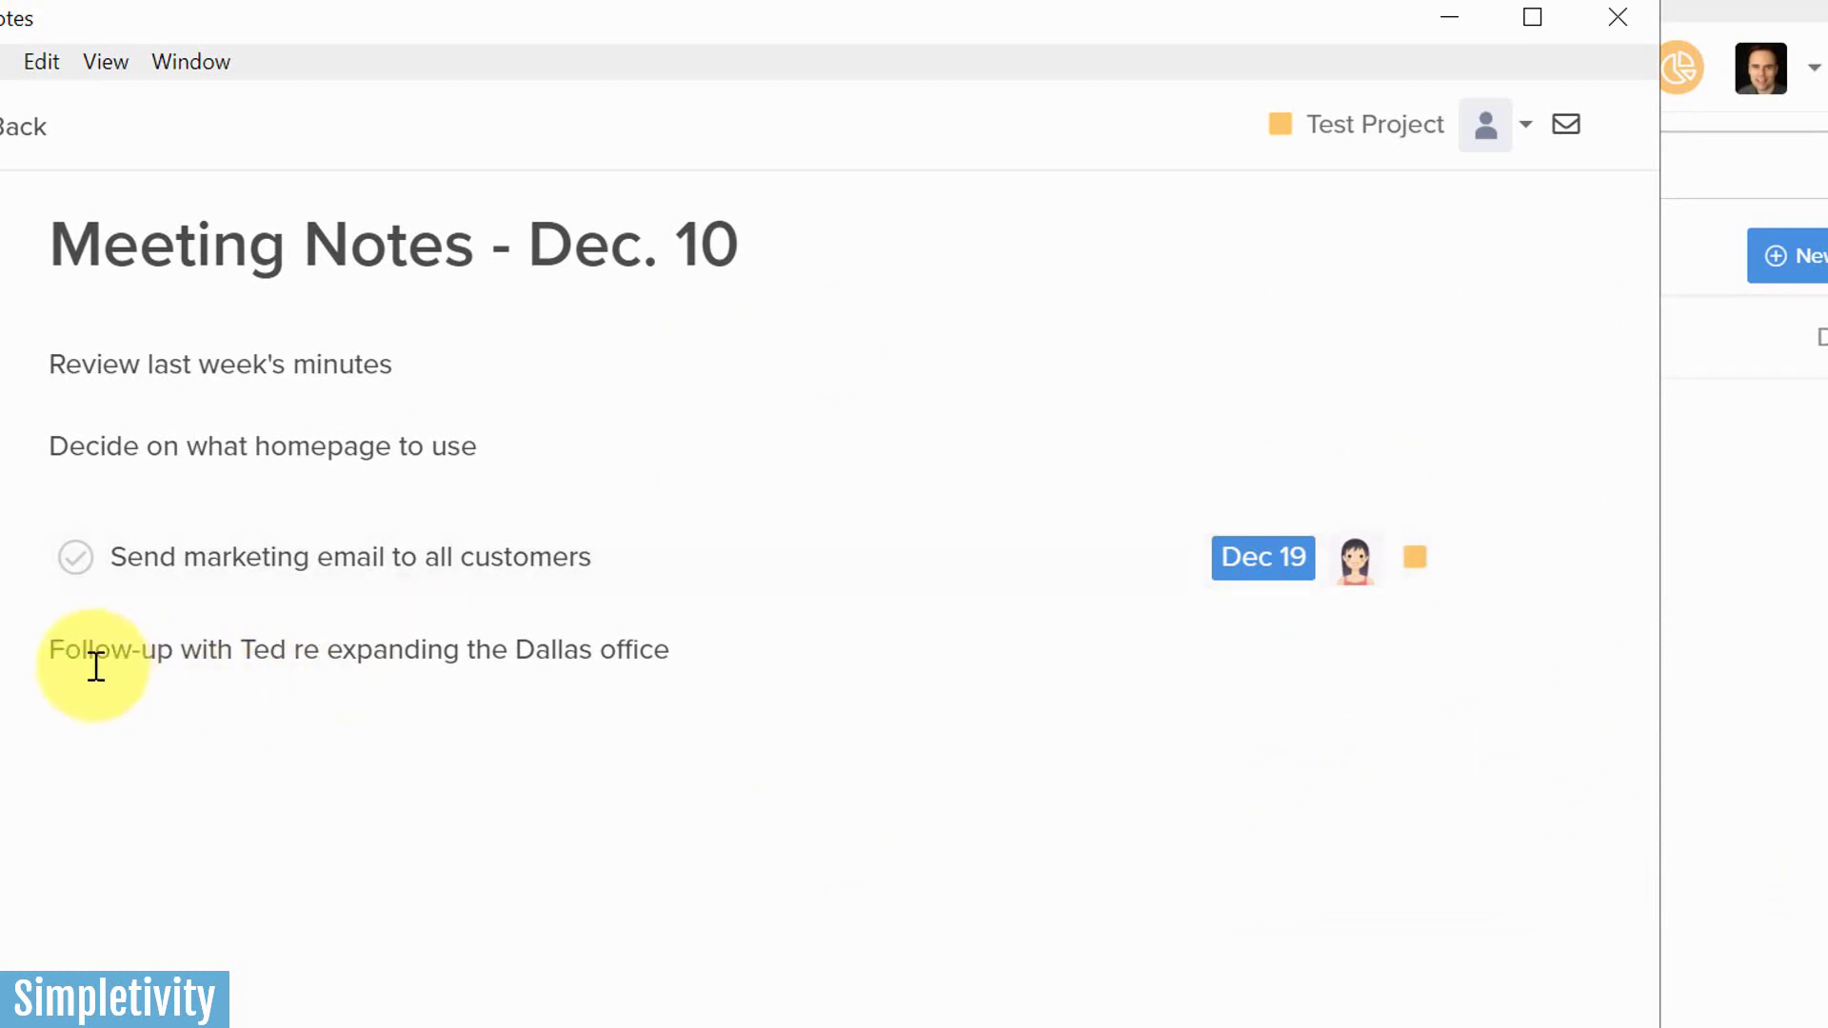
Make the Dallas office follow-up line an action assigned to Me, due Dec 31, then minimize the note
{"action": "left_click_drag", "start_coordinate": [52, 650], "coordinate": [682, 641]}
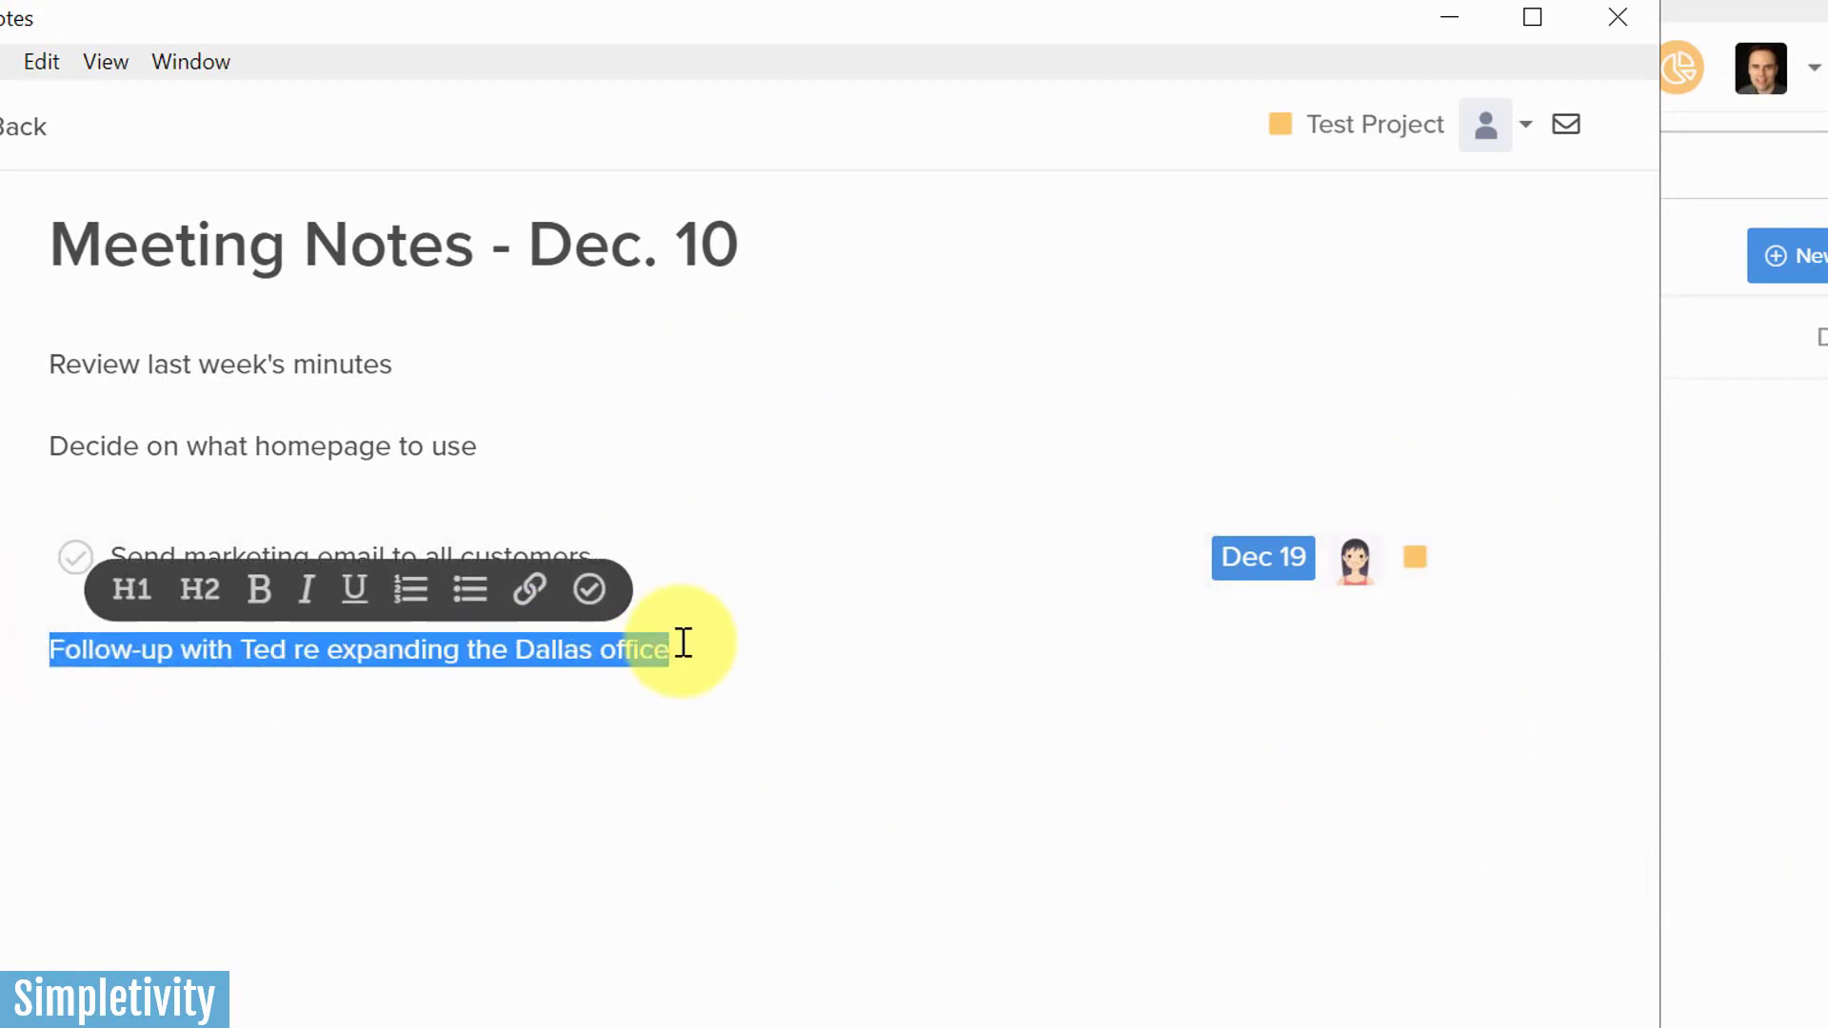
{"action": "left_click", "coordinate": [591, 592]}
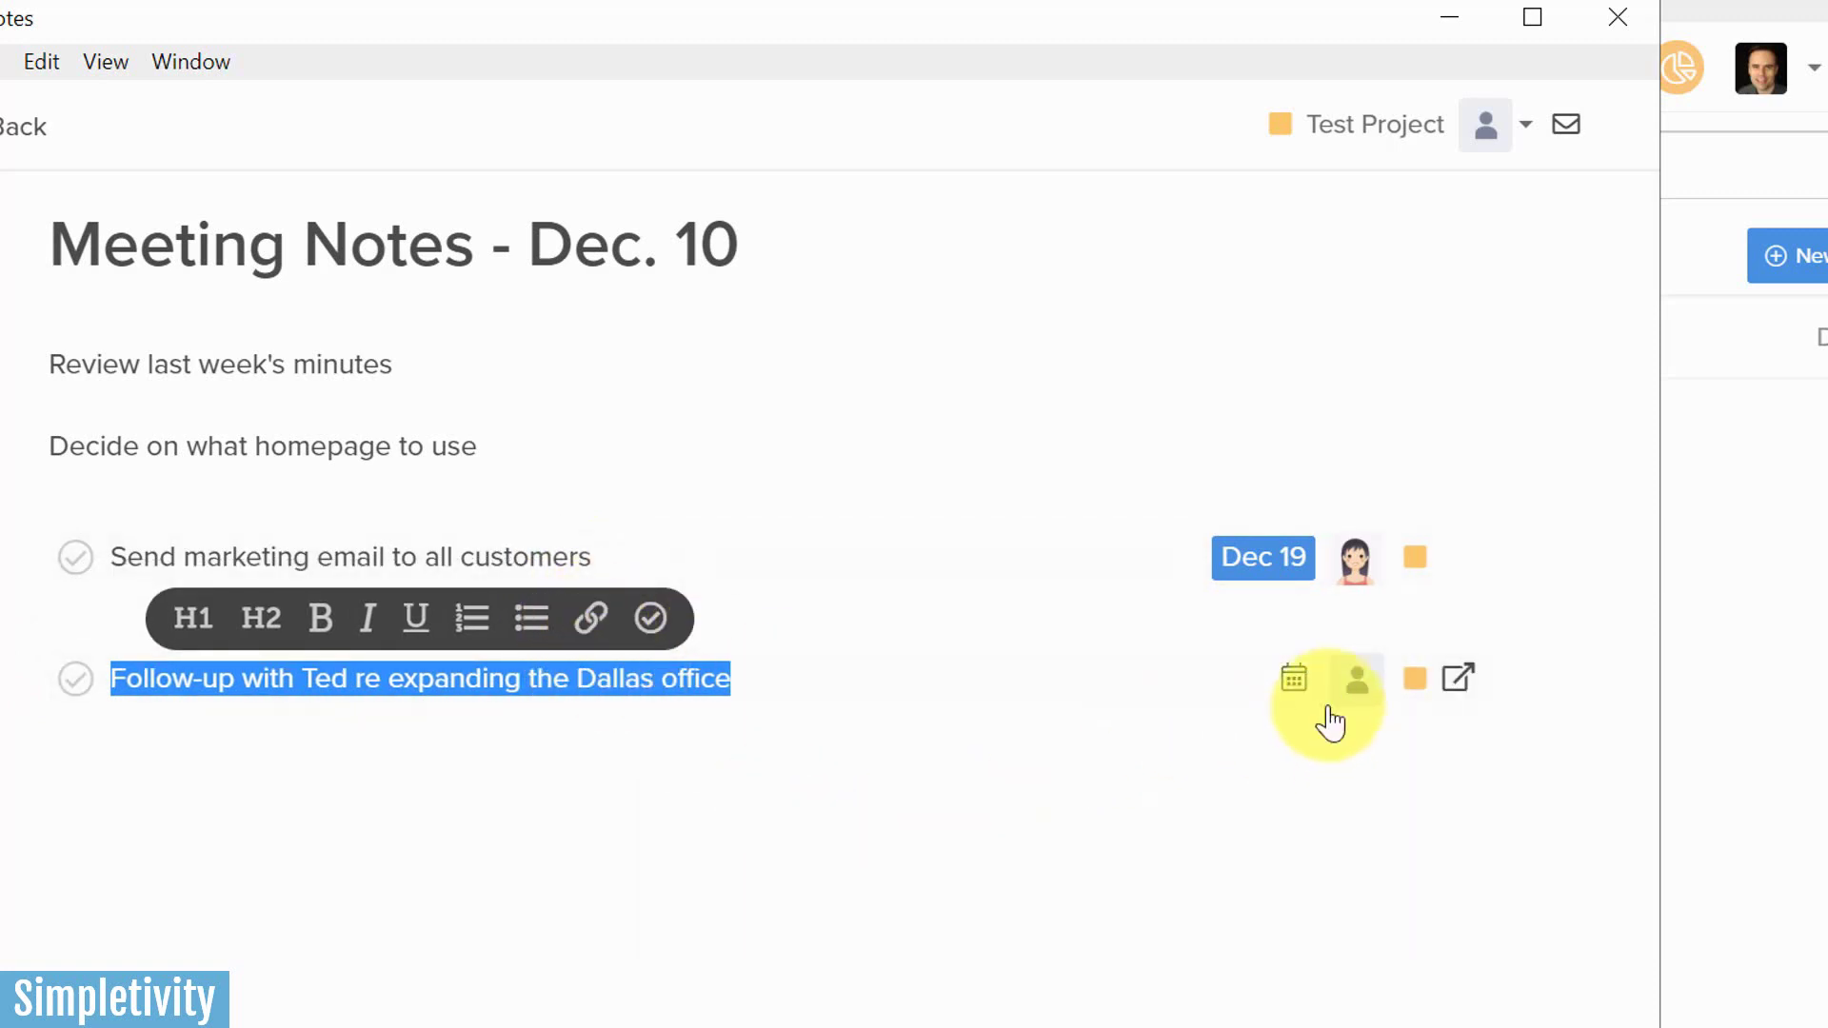
{"action": "left_click", "coordinate": [1352, 685]}
{"action": "left_click", "coordinate": [1400, 306]}
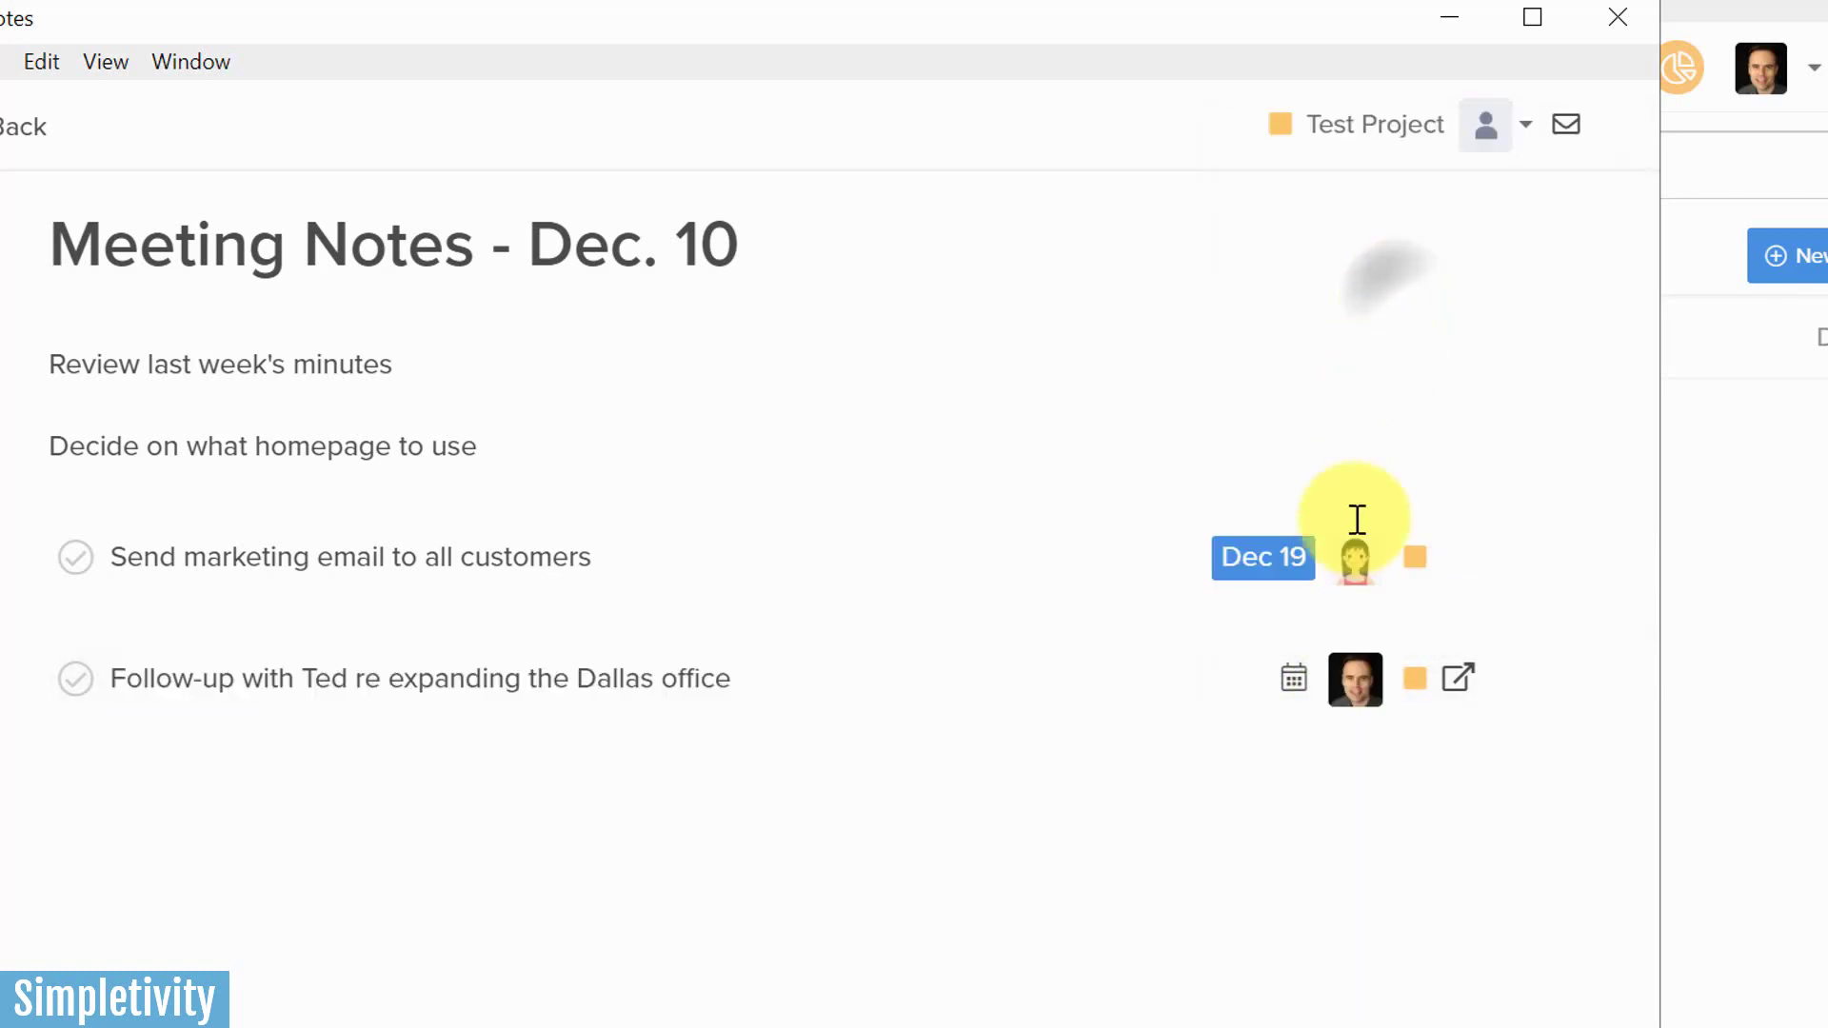
{"action": "left_click", "coordinate": [1297, 684]}
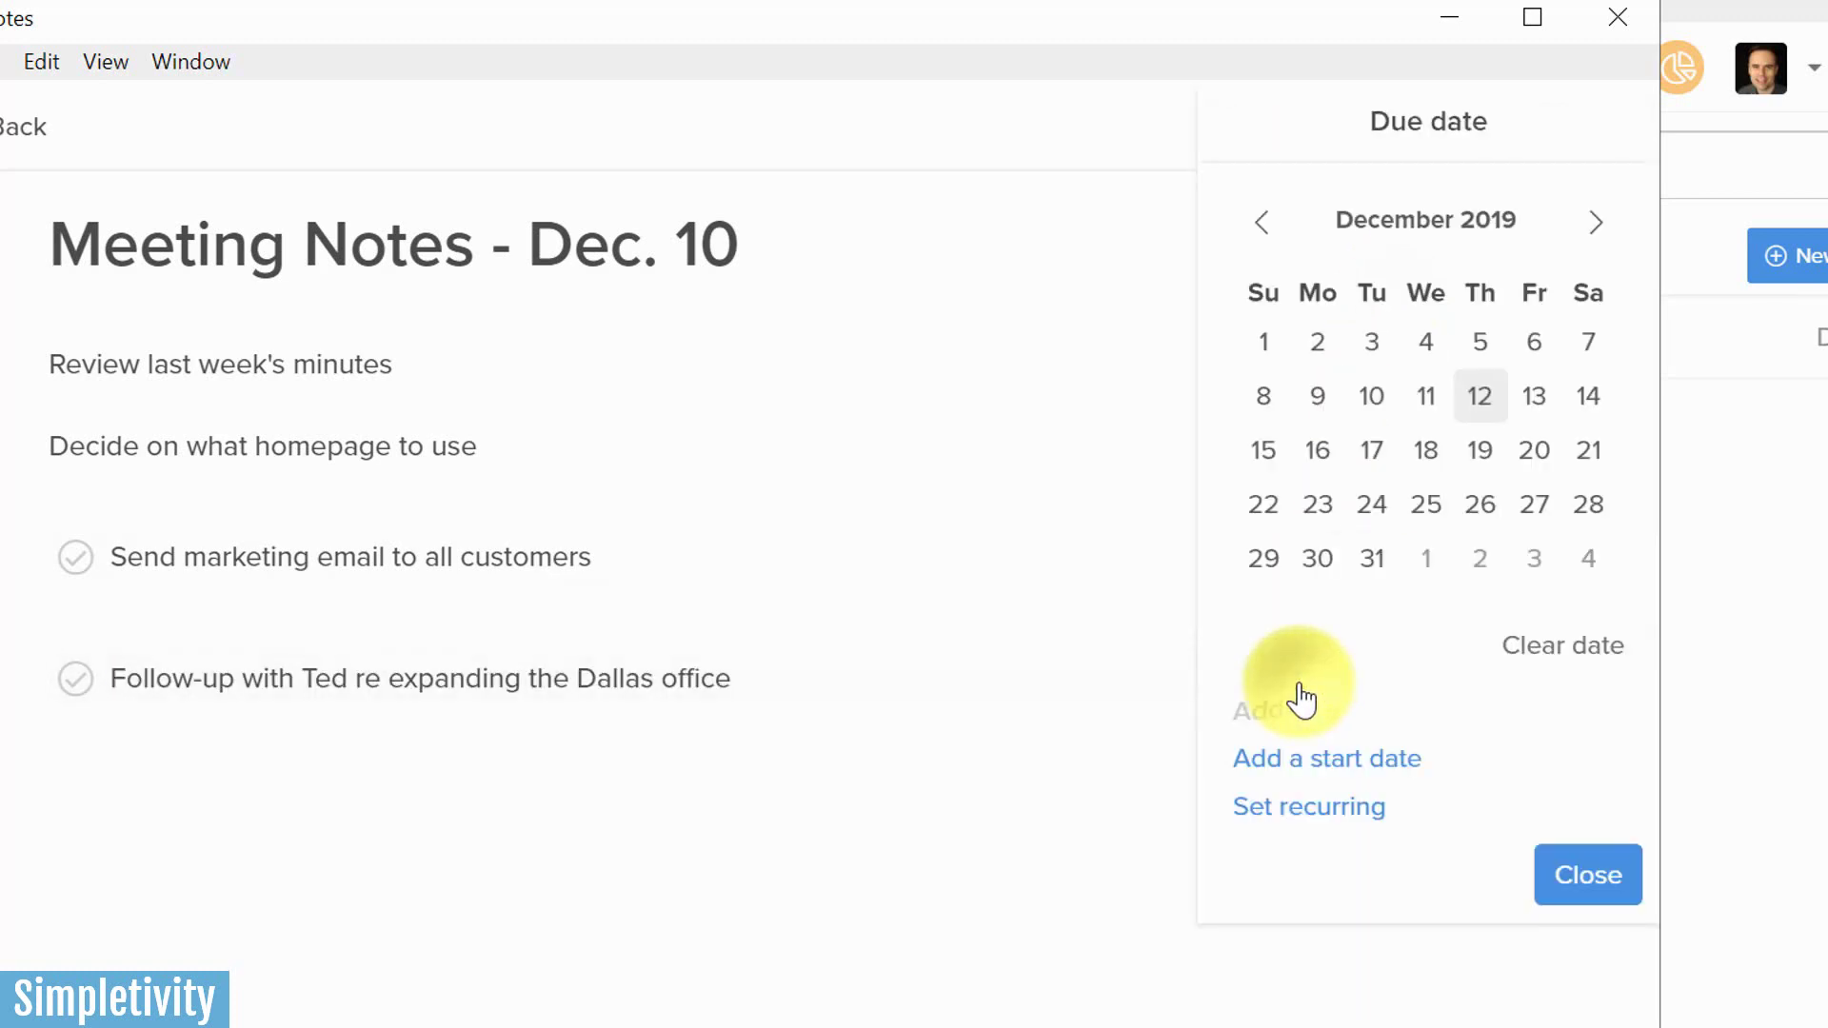
{"action": "left_click", "coordinate": [1371, 560]}
{"action": "left_click", "coordinate": [1584, 874]}
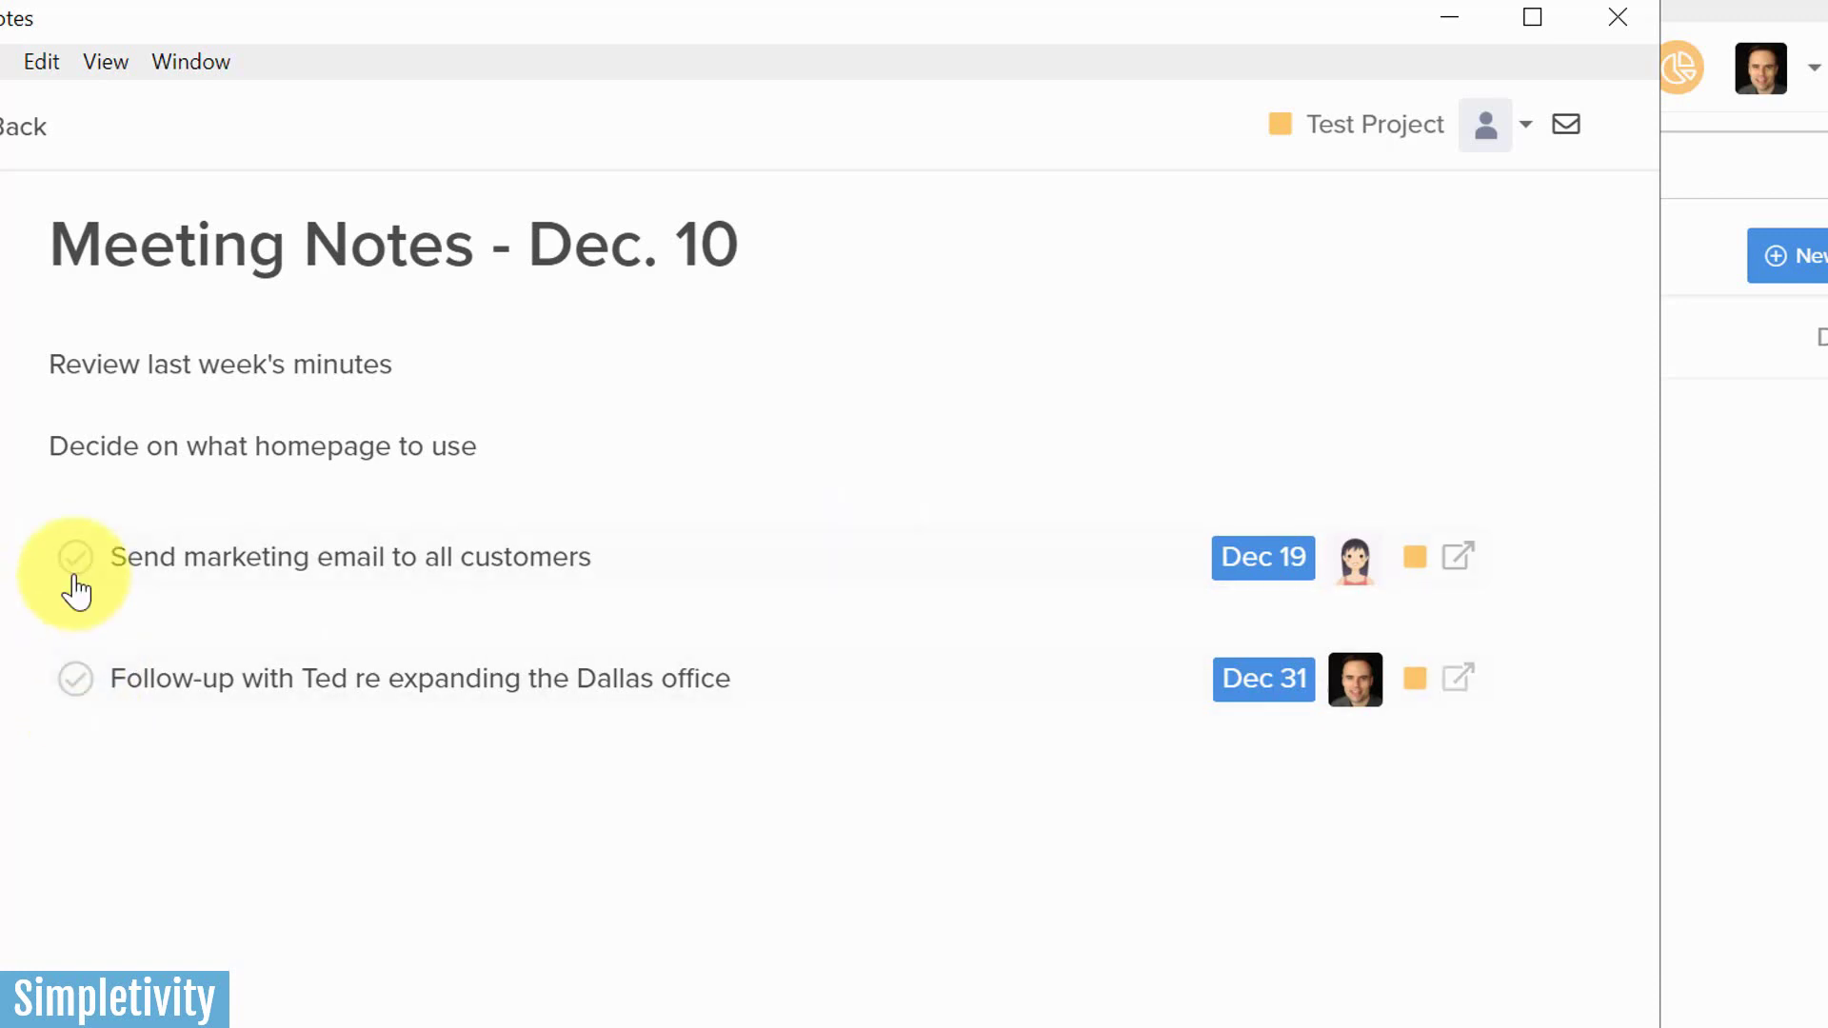
{"action": "left_click", "coordinate": [1451, 23]}
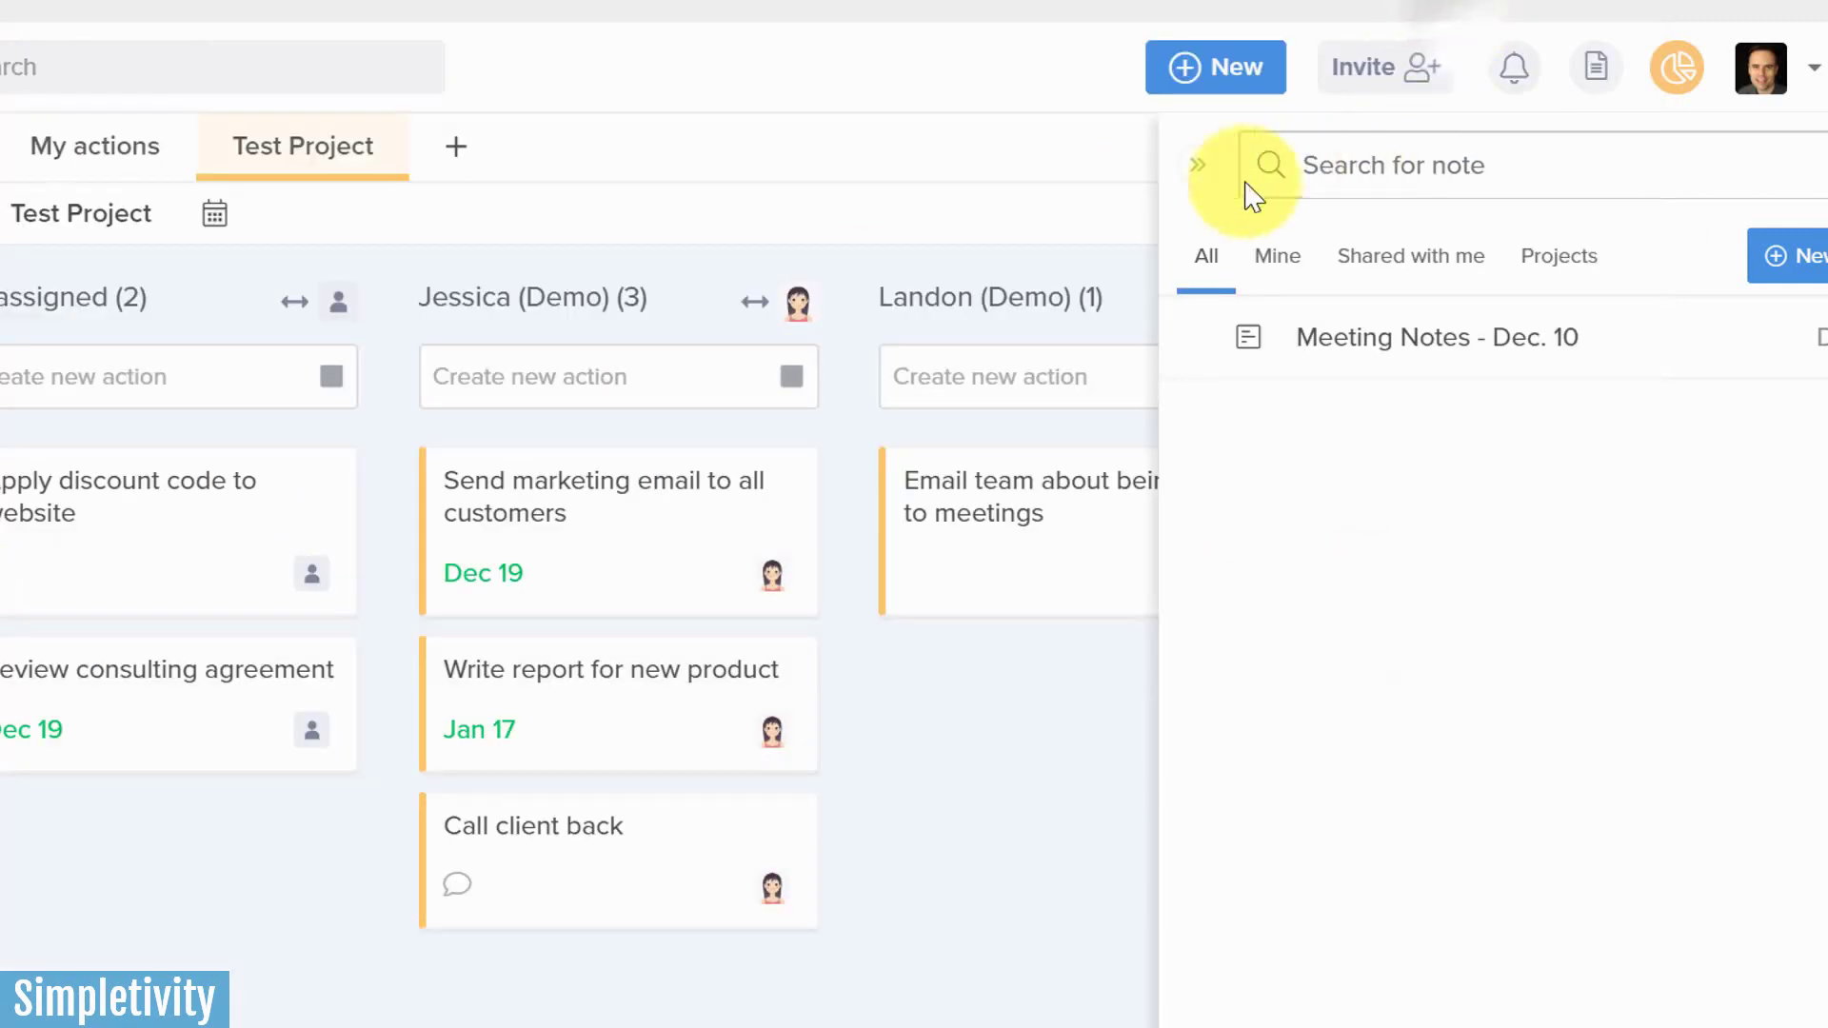
Hide the notes list and mark the Send marketing email to all customers action complete
{"action": "left_click", "coordinate": [1197, 166]}
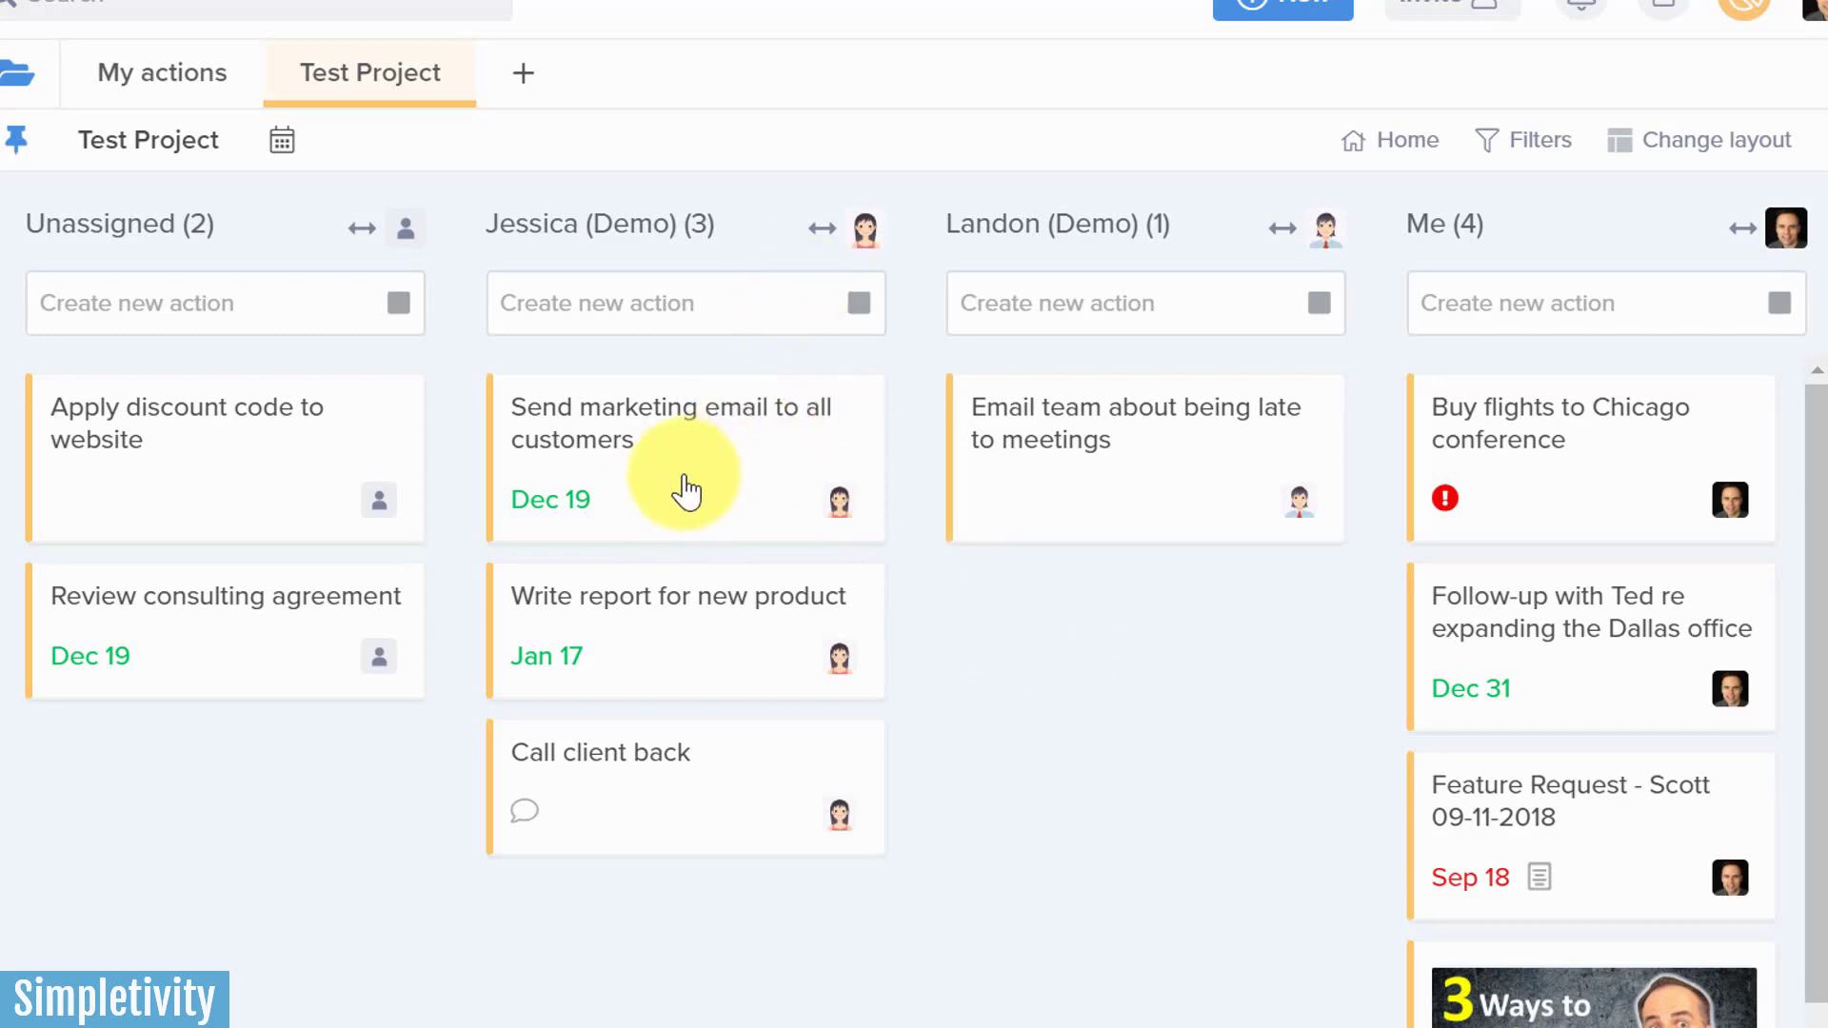
{"action": "left_click", "coordinate": [685, 488]}
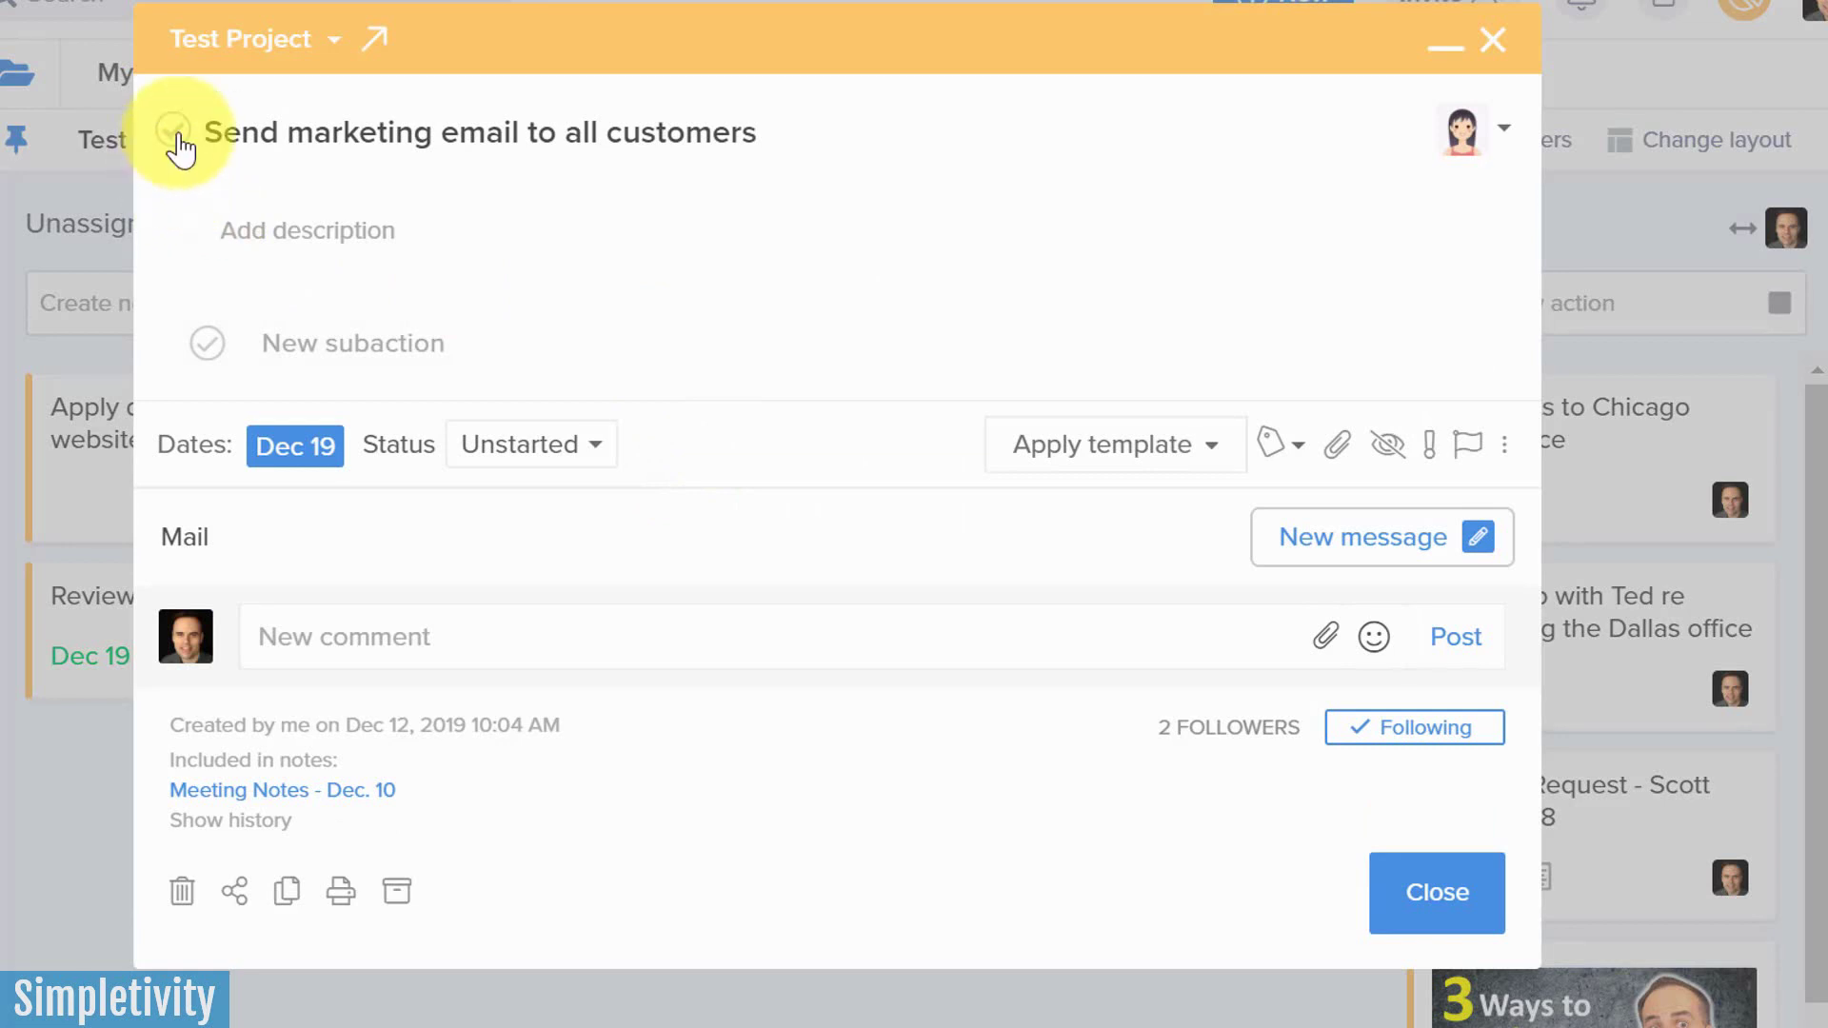
{"action": "left_click", "coordinate": [174, 131]}
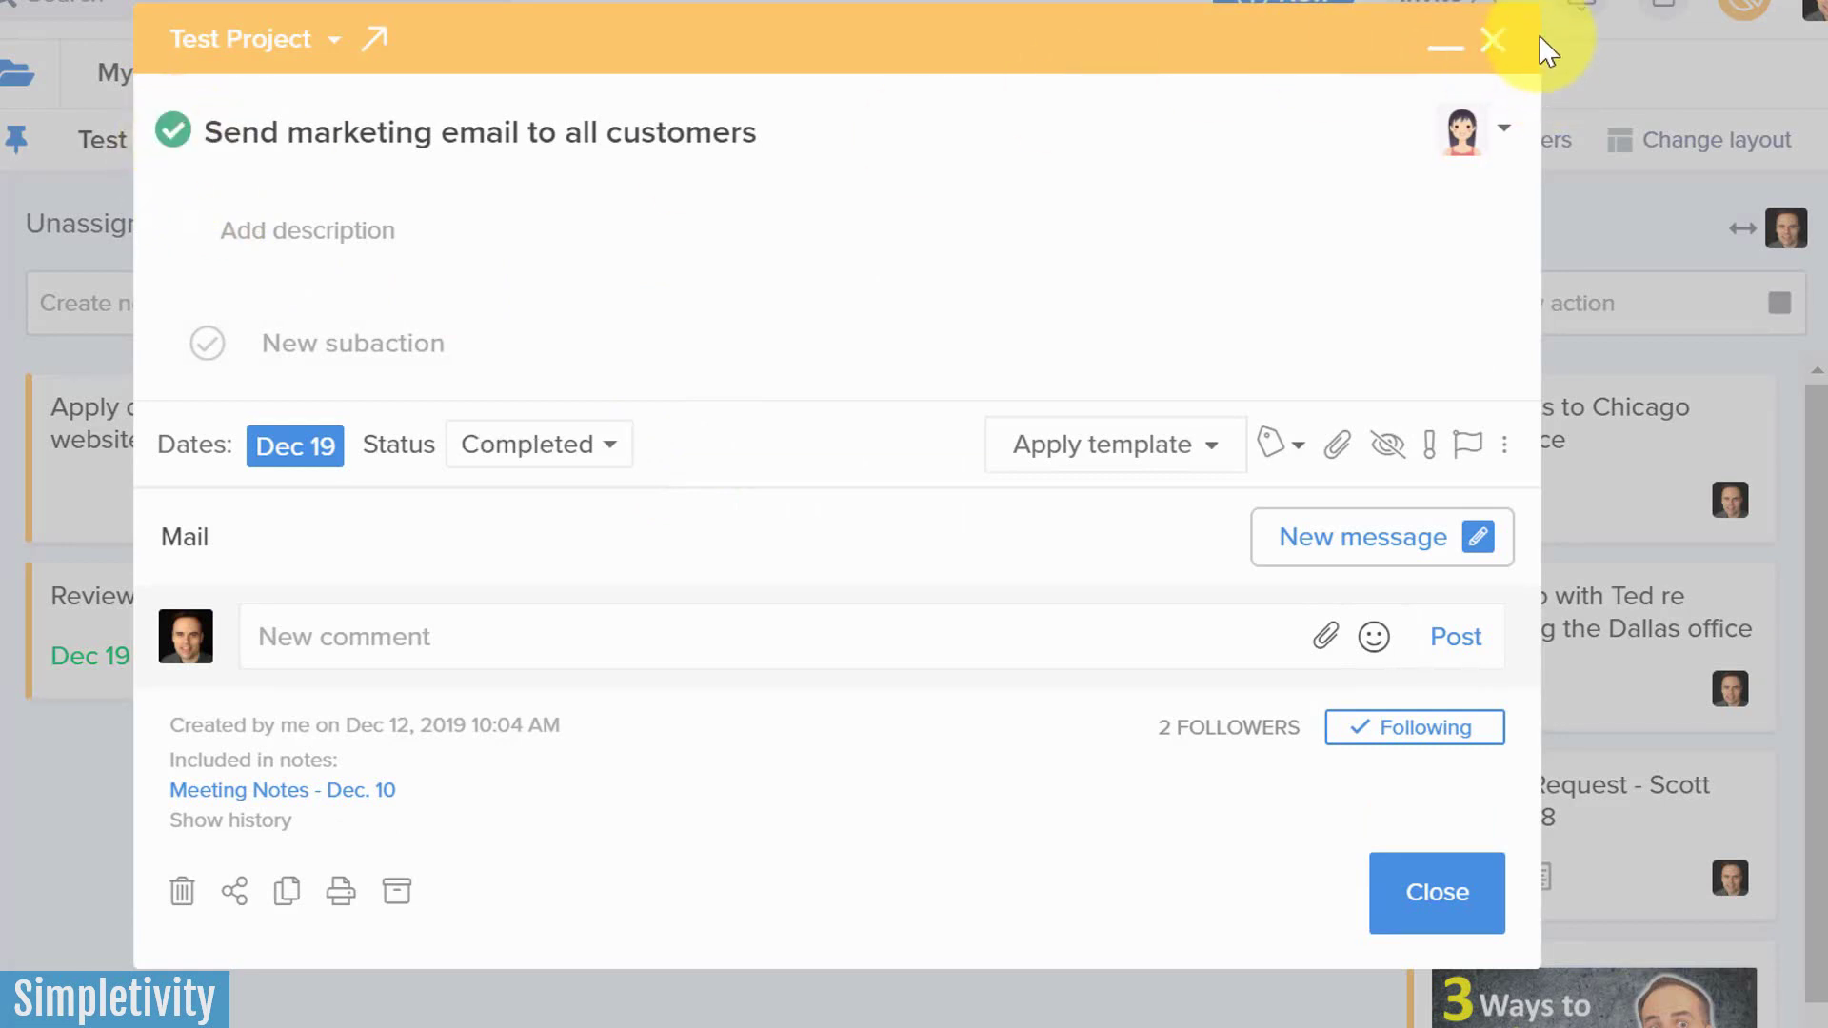
{"action": "left_click", "coordinate": [1492, 39]}
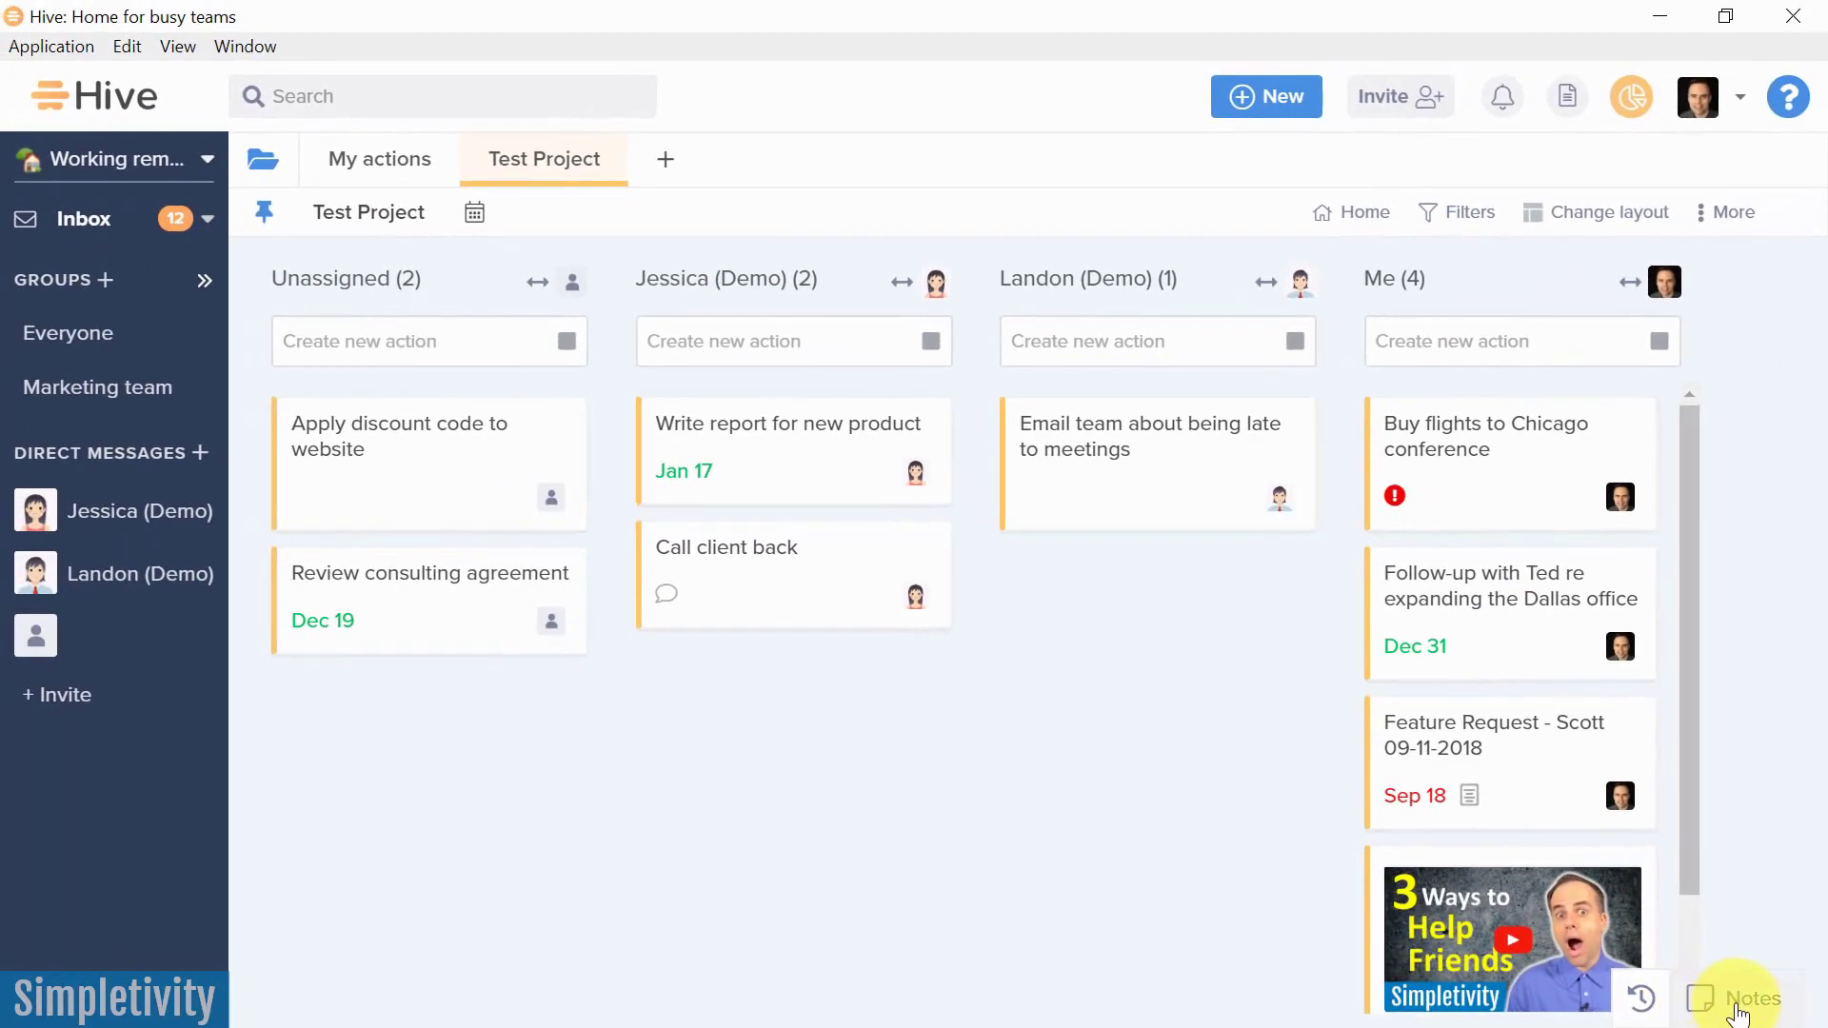
{"action": "left_click", "coordinate": [1738, 1007]}
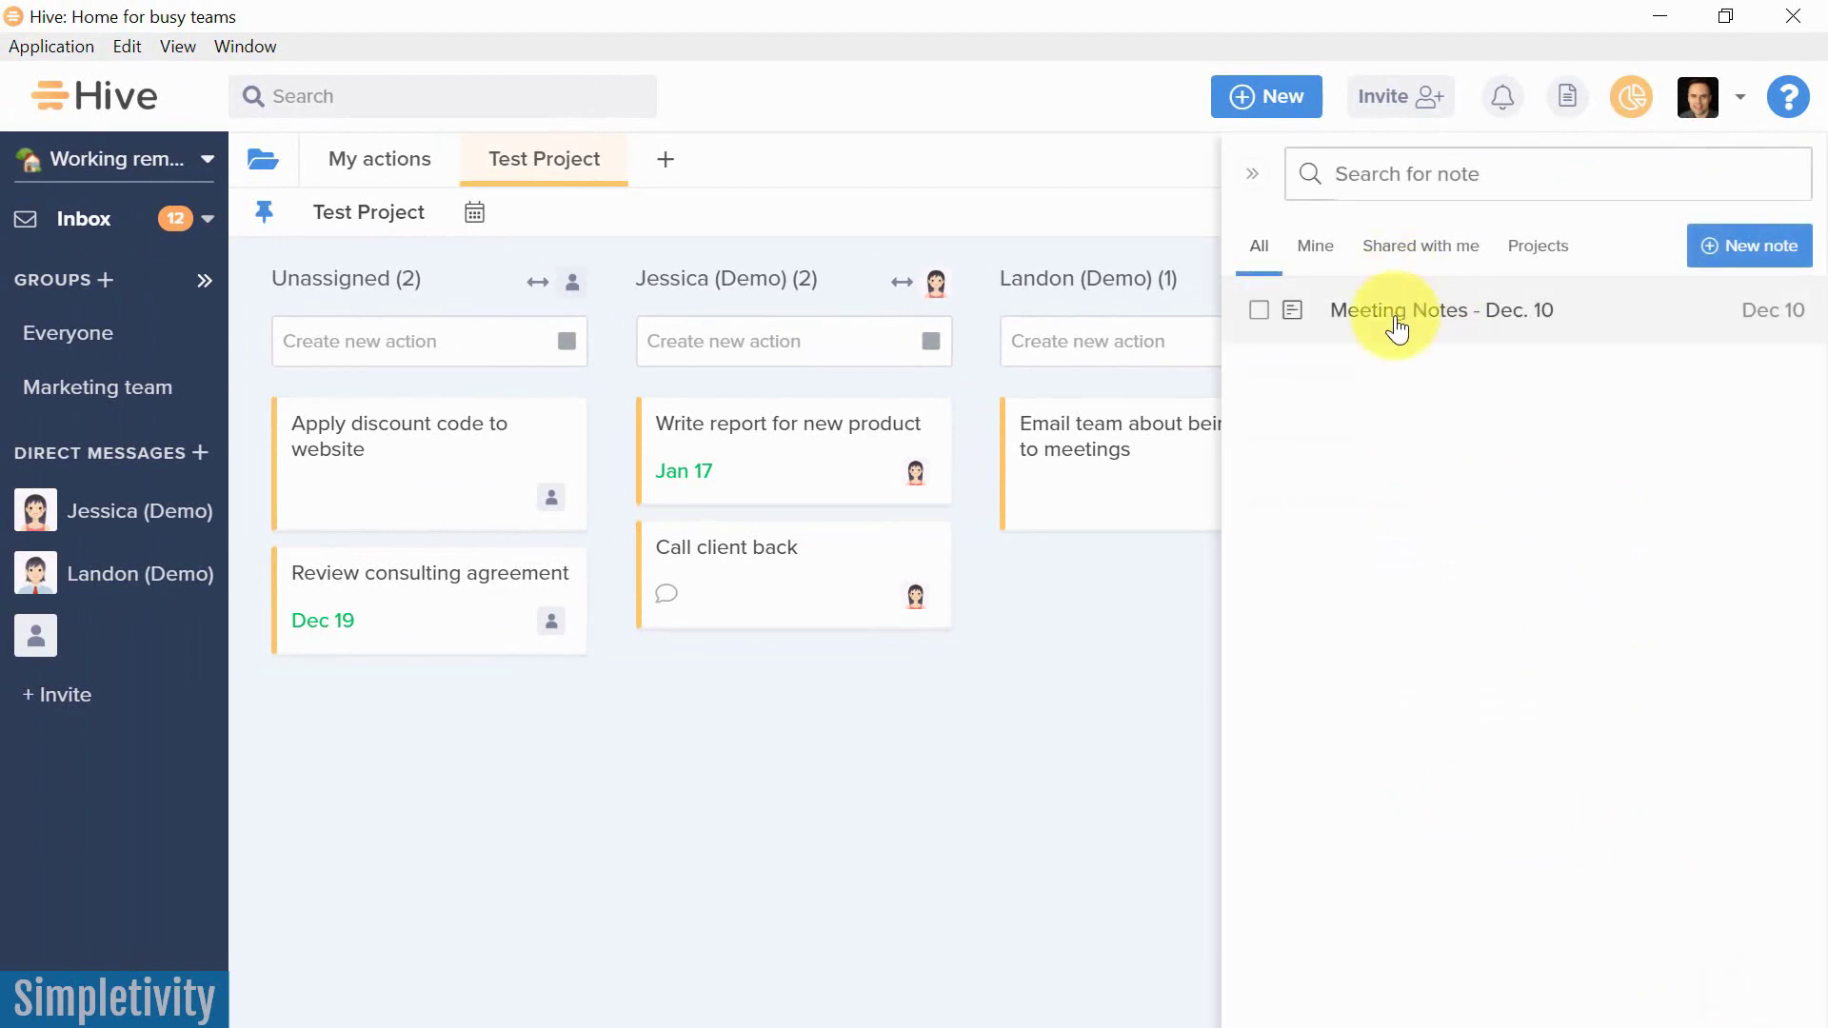
{"action": "left_click", "coordinate": [1396, 328]}
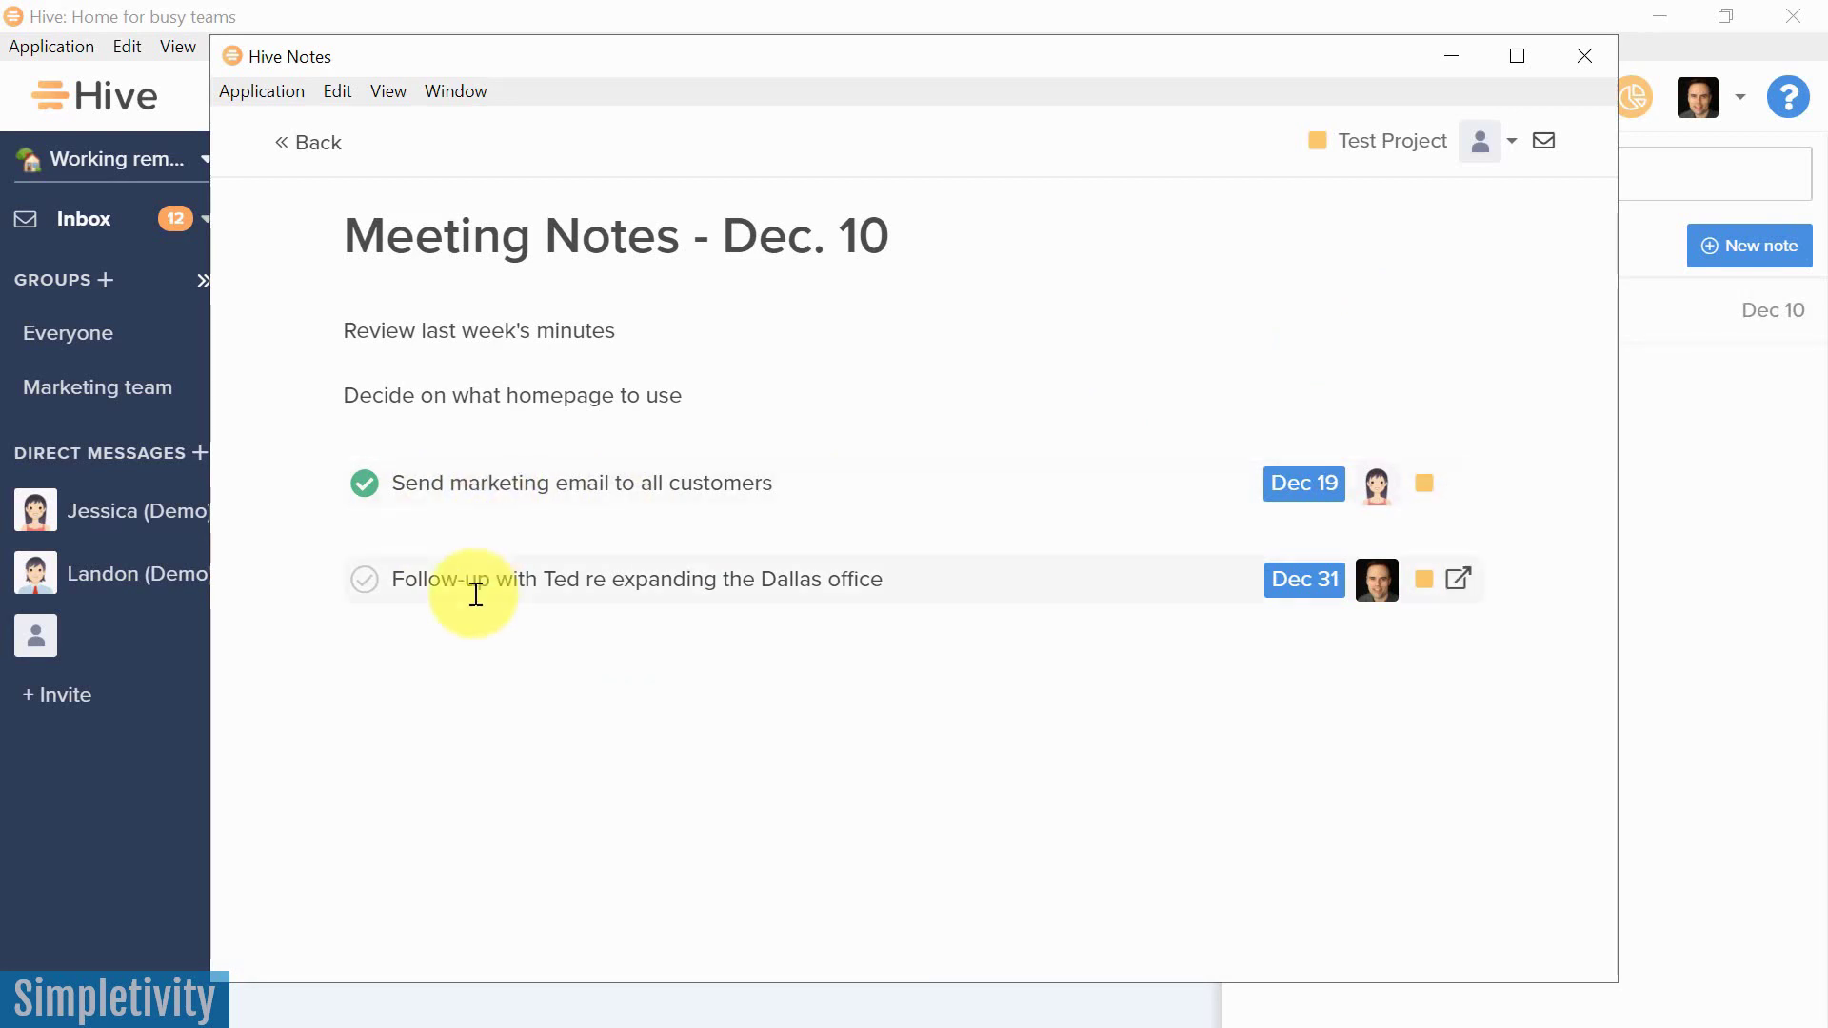
{"action": "left_click", "coordinate": [1449, 59]}
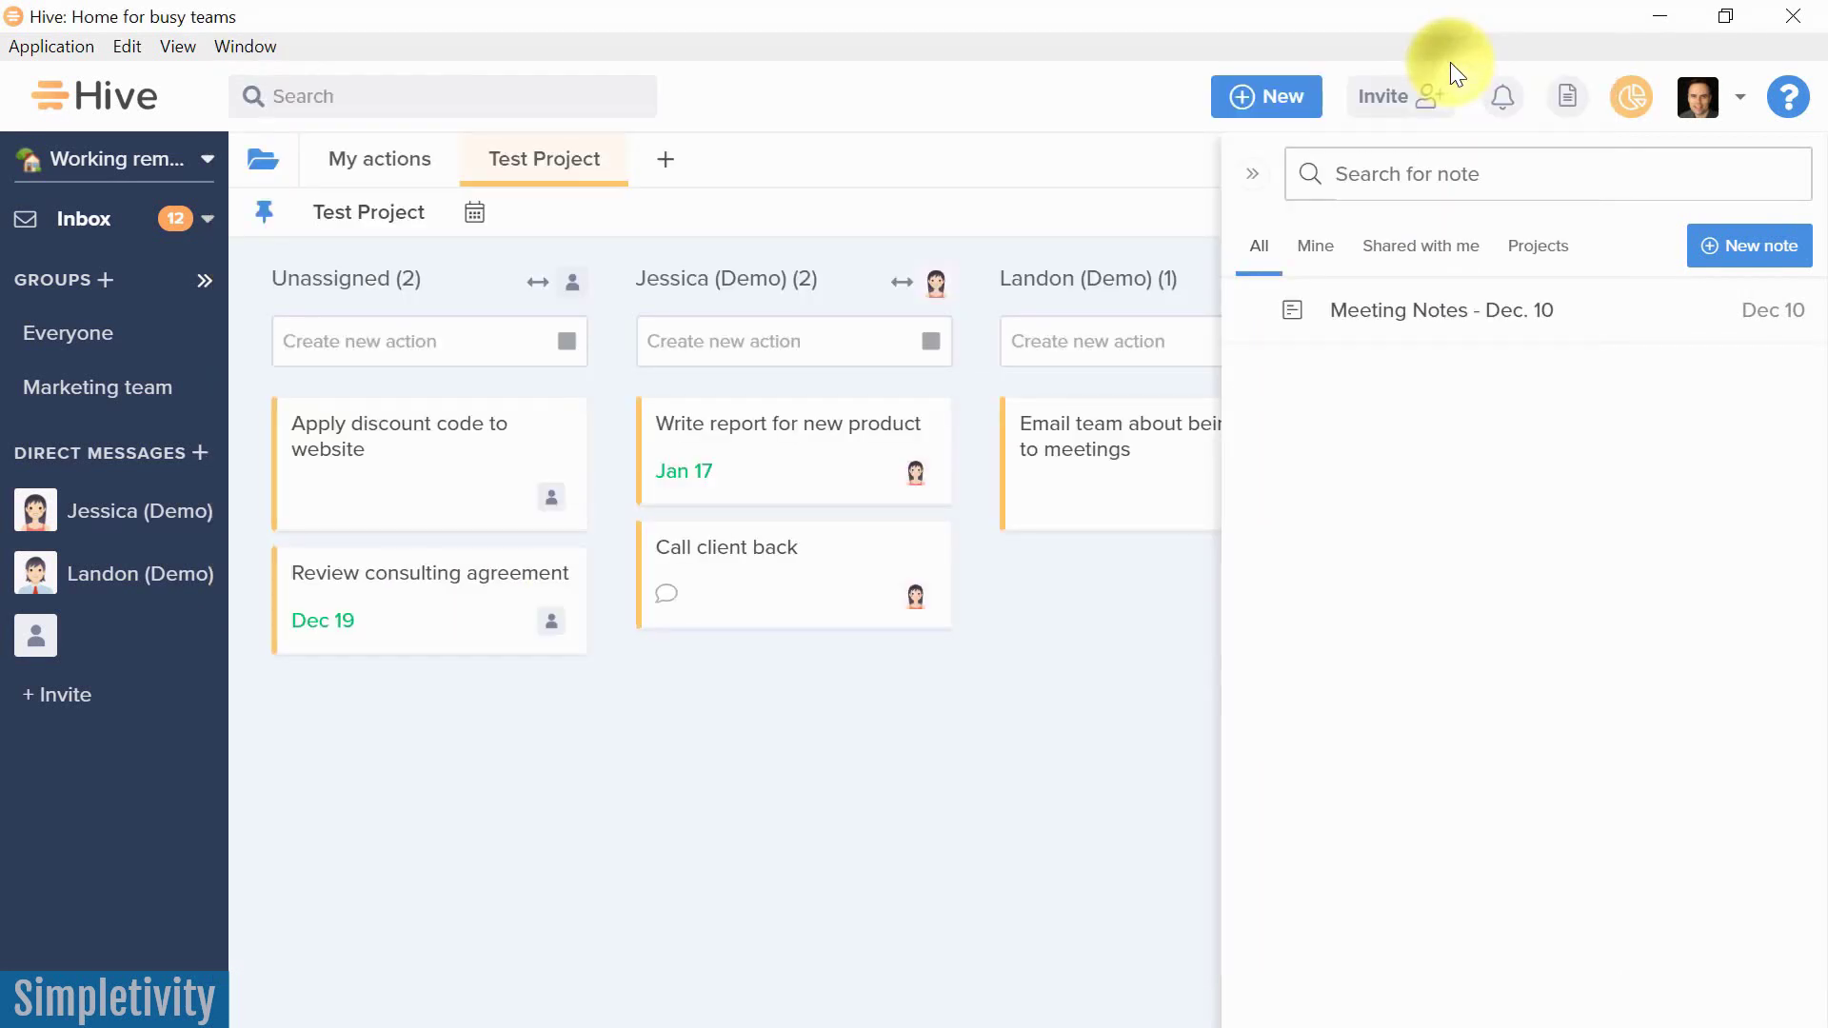
Mark the Dallas office follow-up action complete on the board, then bring up the notes list
{"action": "left_click", "coordinate": [1251, 176]}
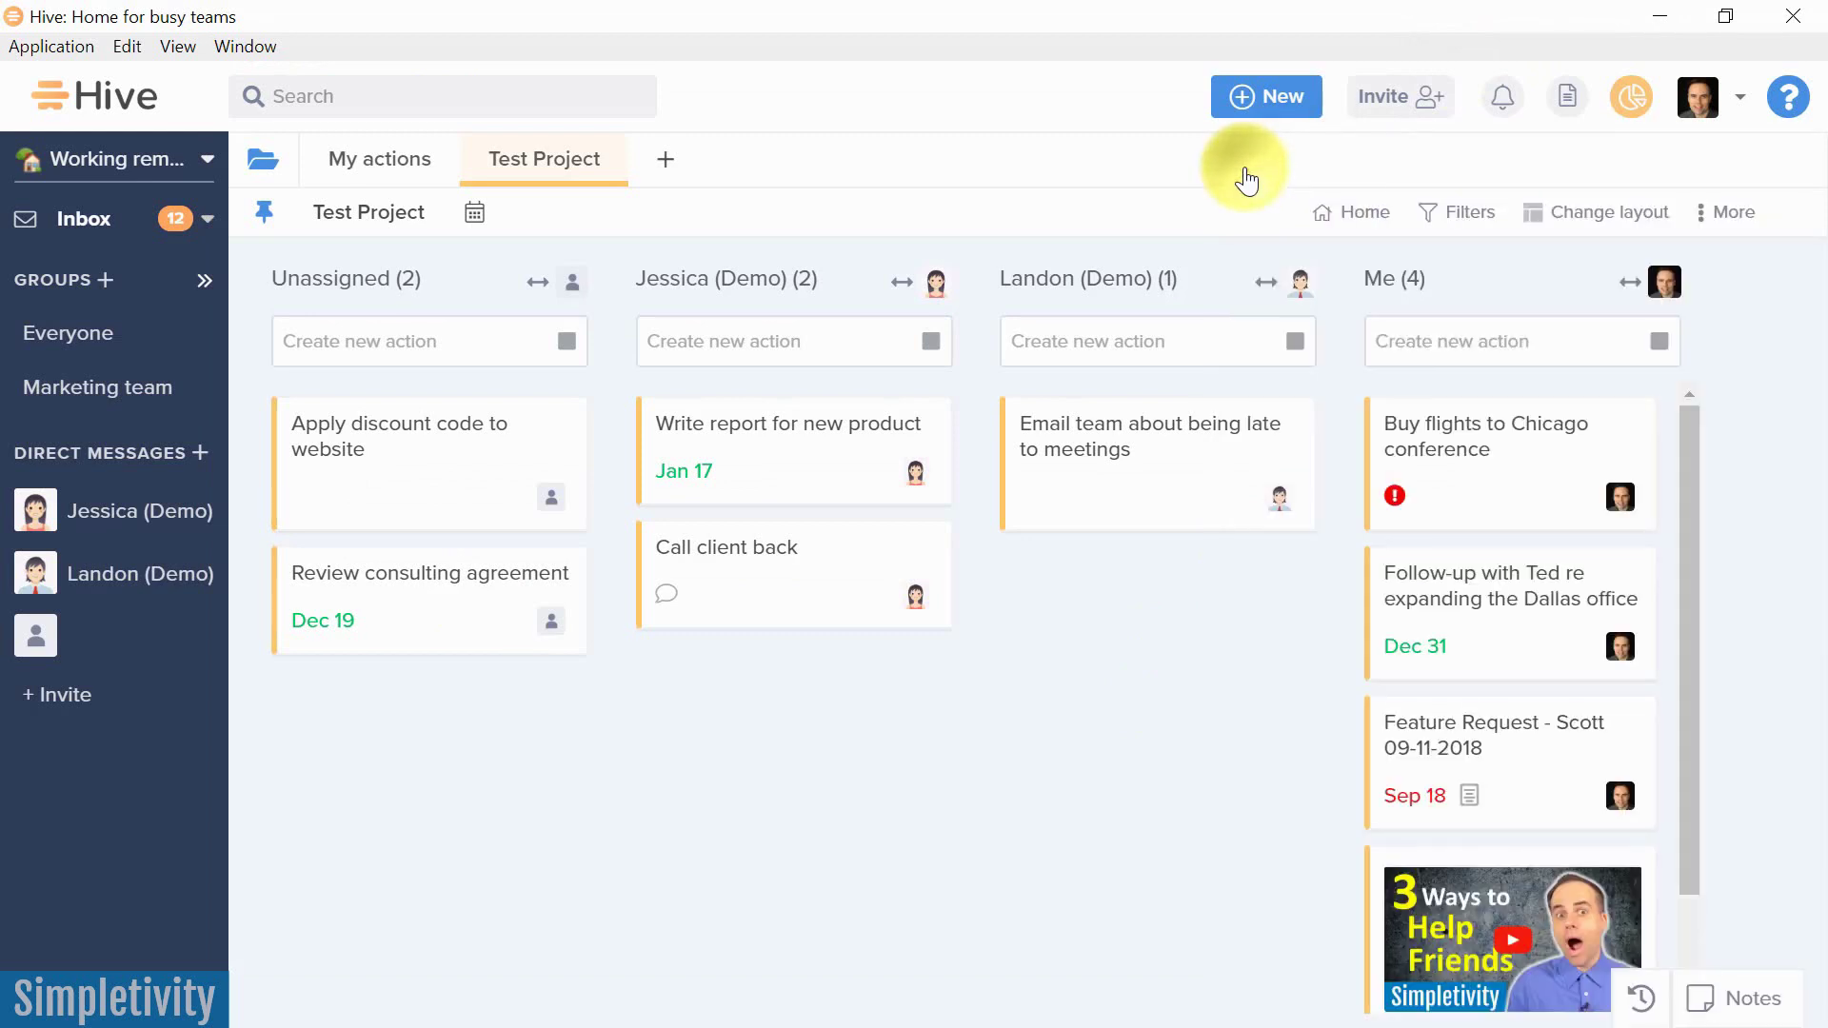
{"action": "left_click", "coordinate": [1489, 572]}
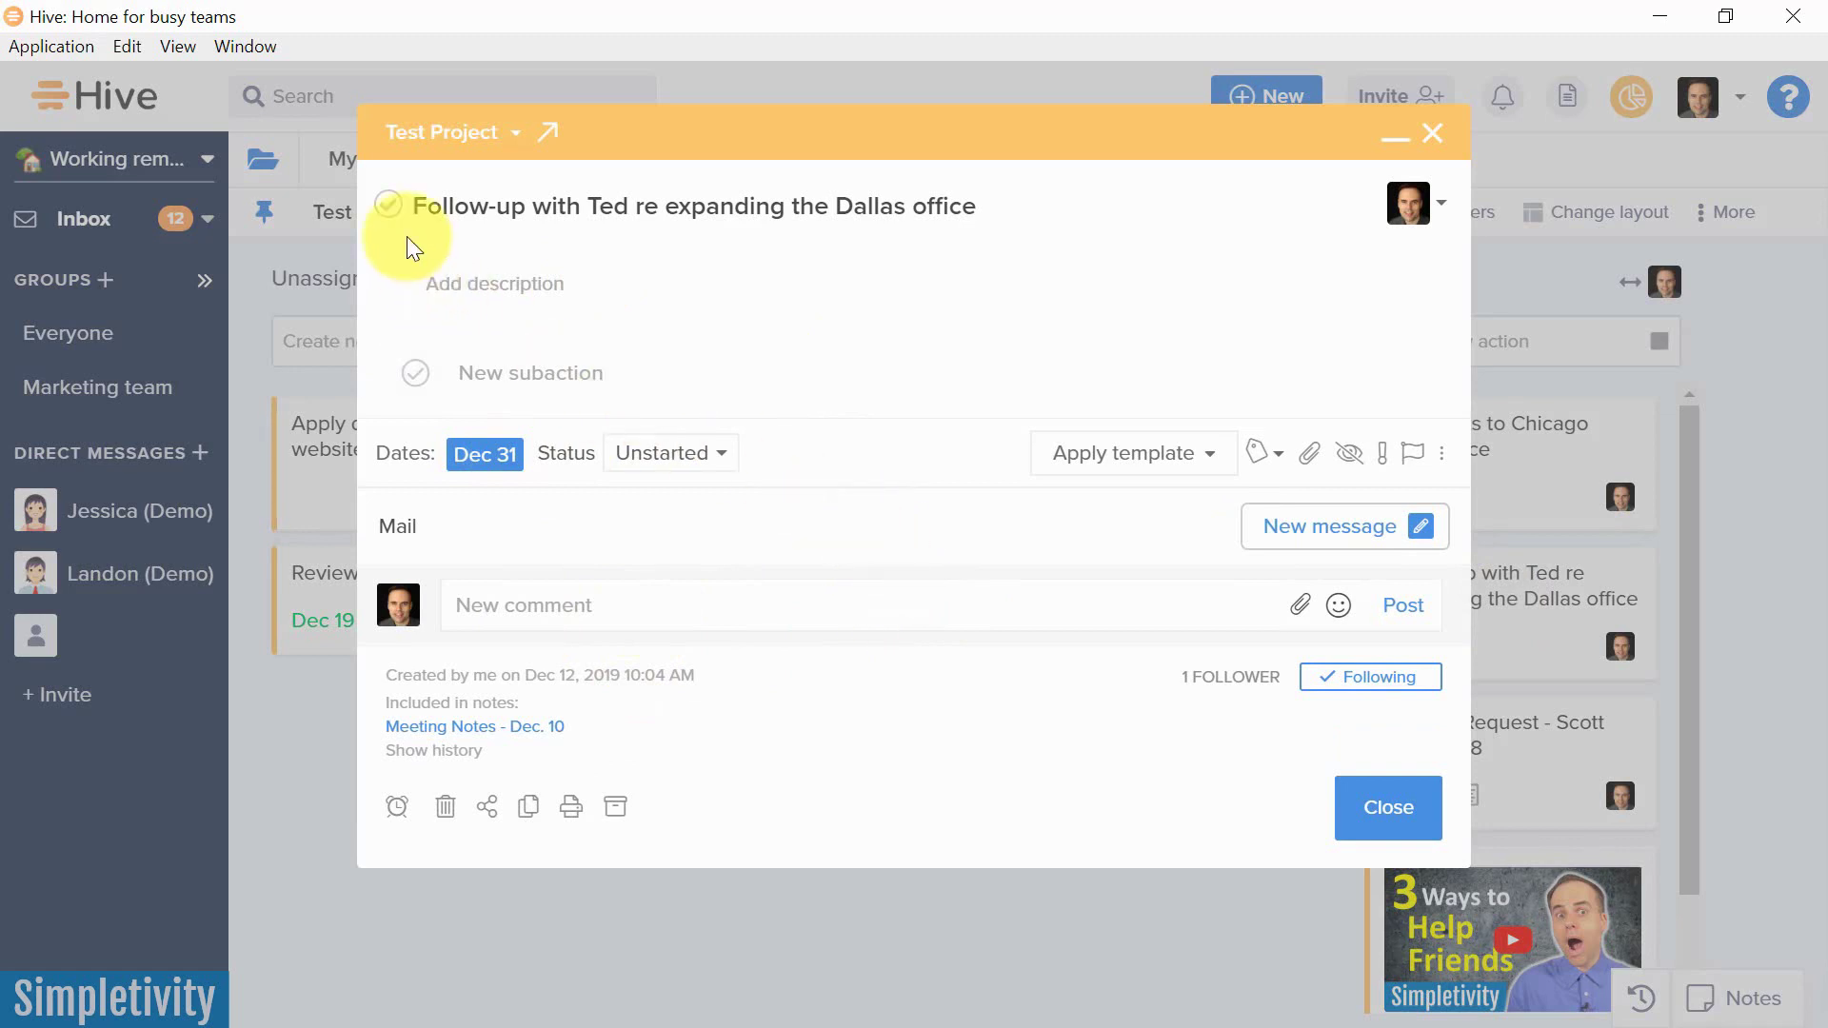
{"action": "left_click", "coordinate": [388, 205]}
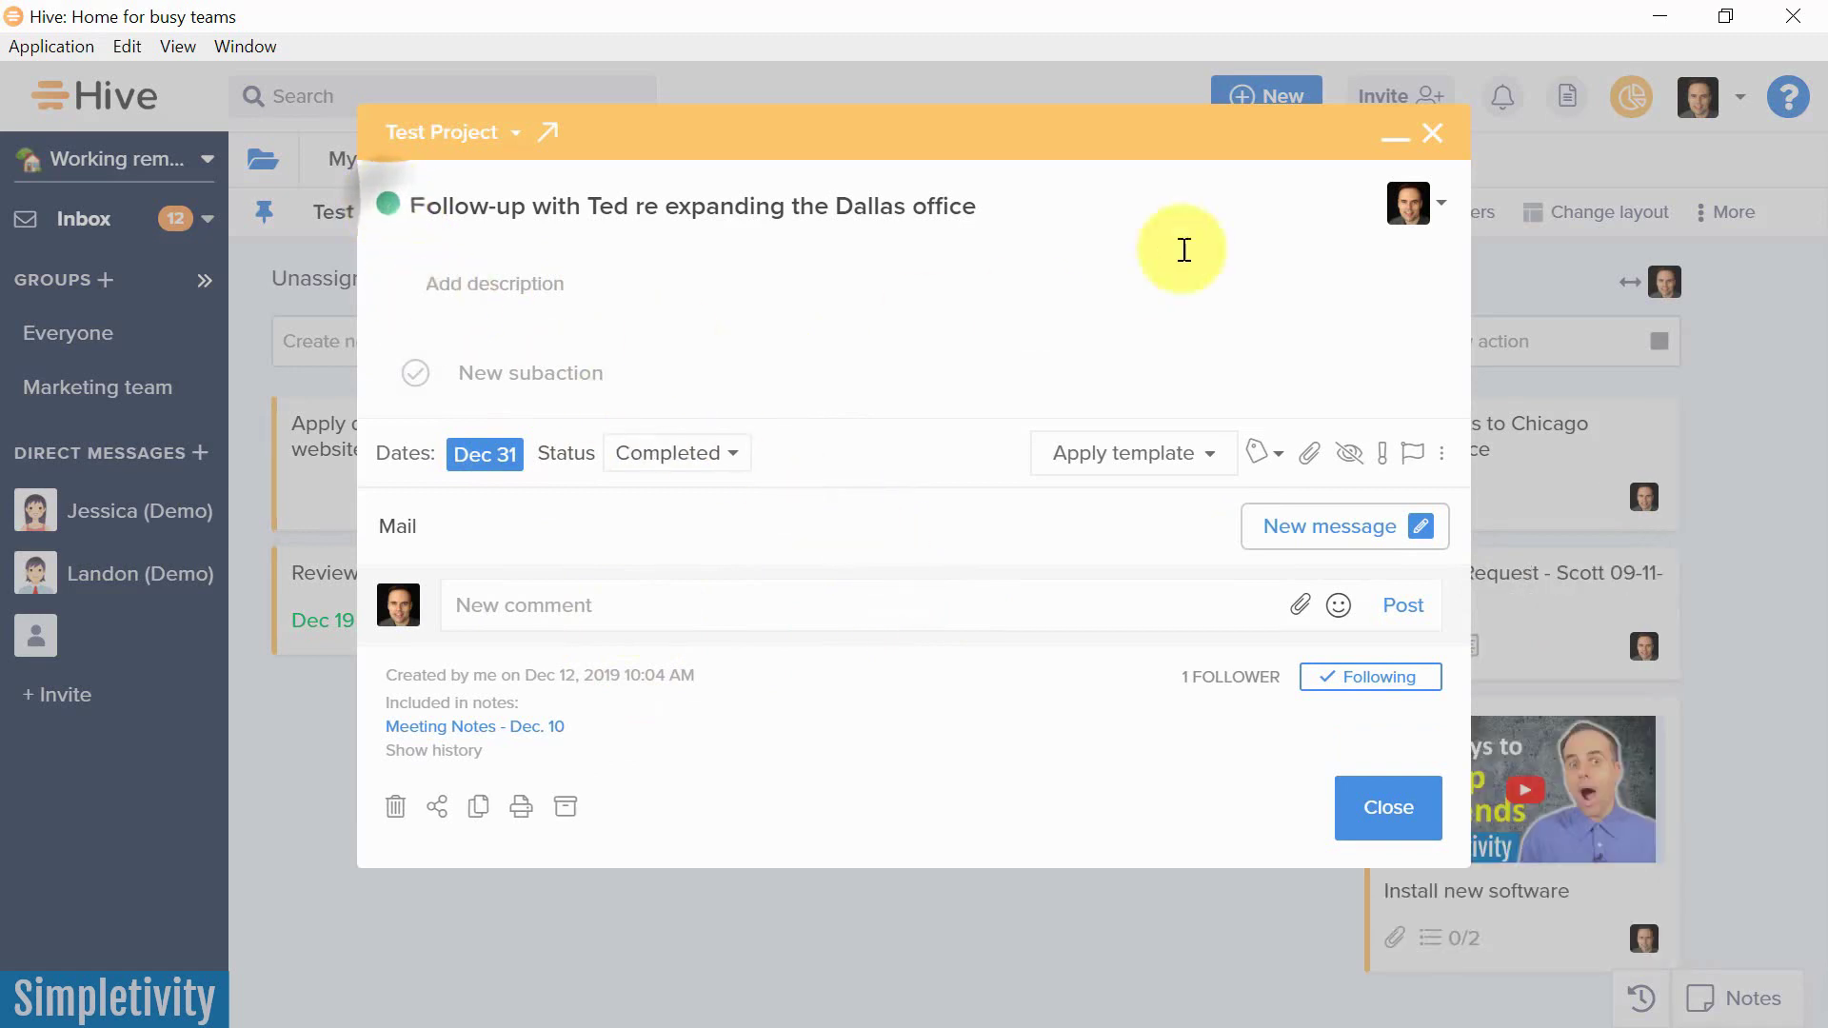
{"action": "left_click", "coordinate": [1433, 141]}
{"action": "left_click", "coordinate": [1728, 1000]}
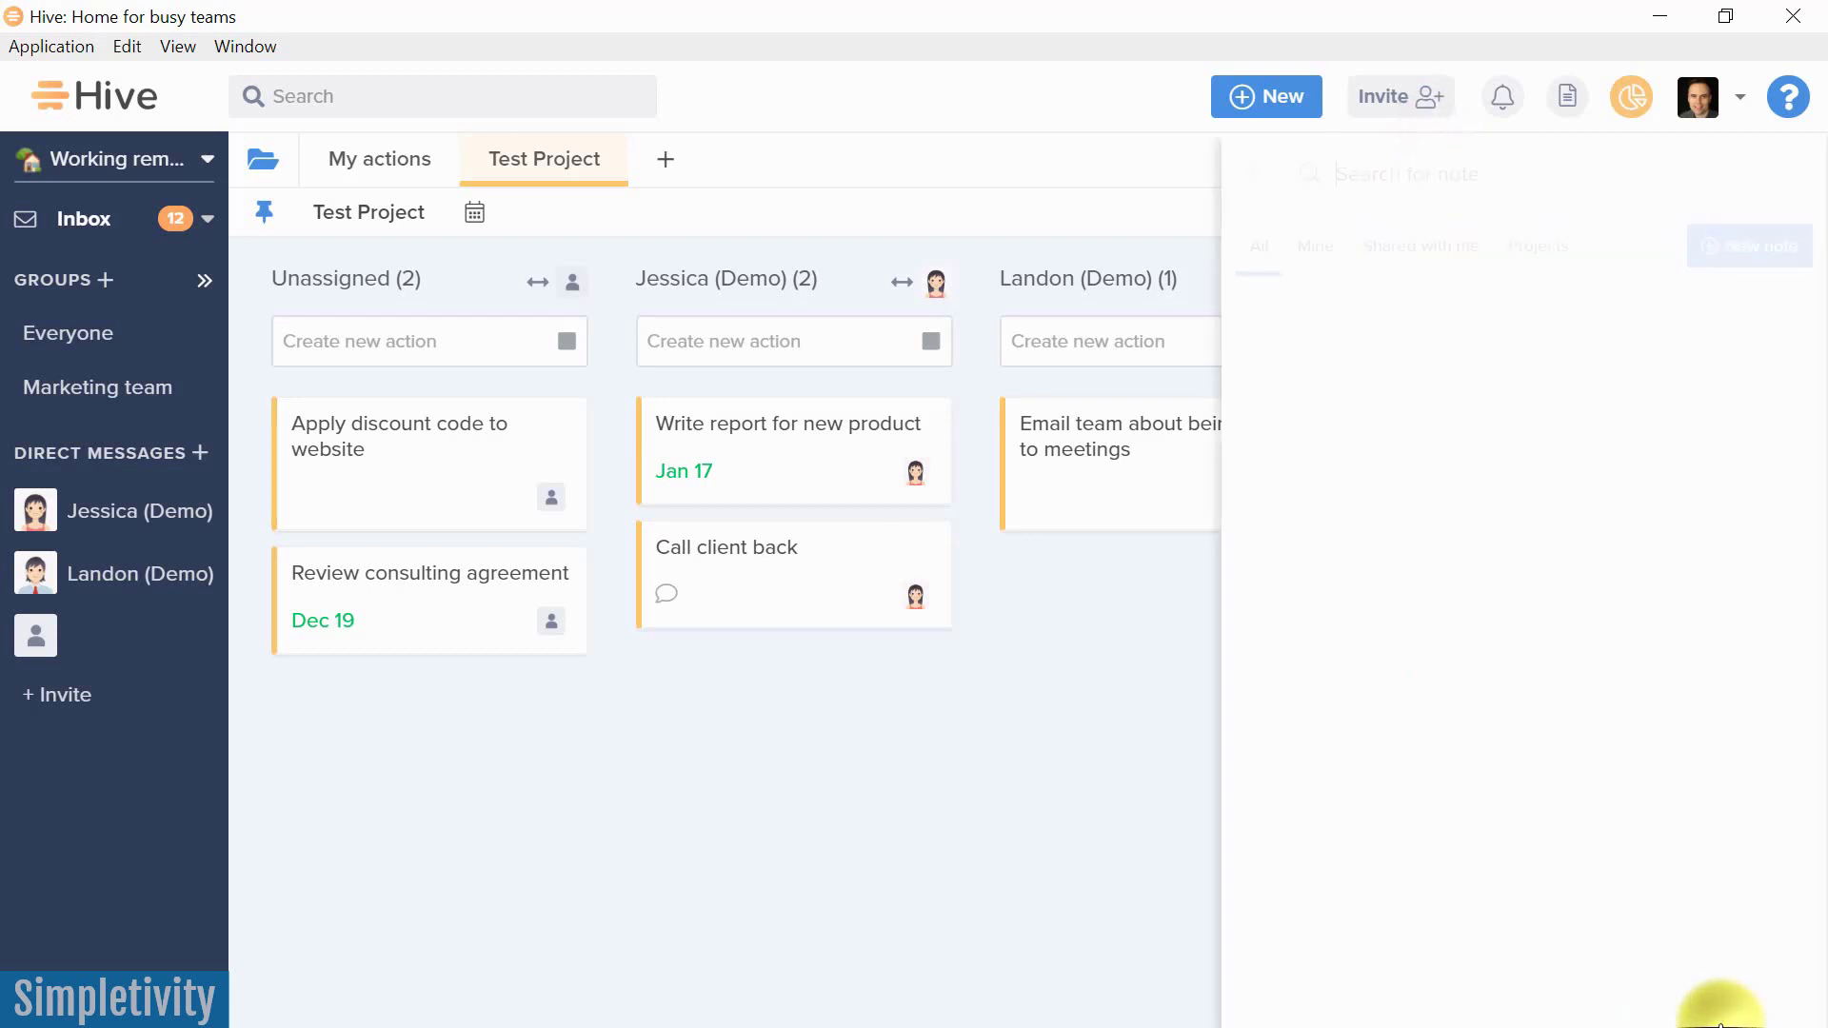
View Meeting Notes - Dec. 10 with both lines checked, then minimize it and collapse the Notes panel
{"action": "left_click", "coordinate": [1453, 308]}
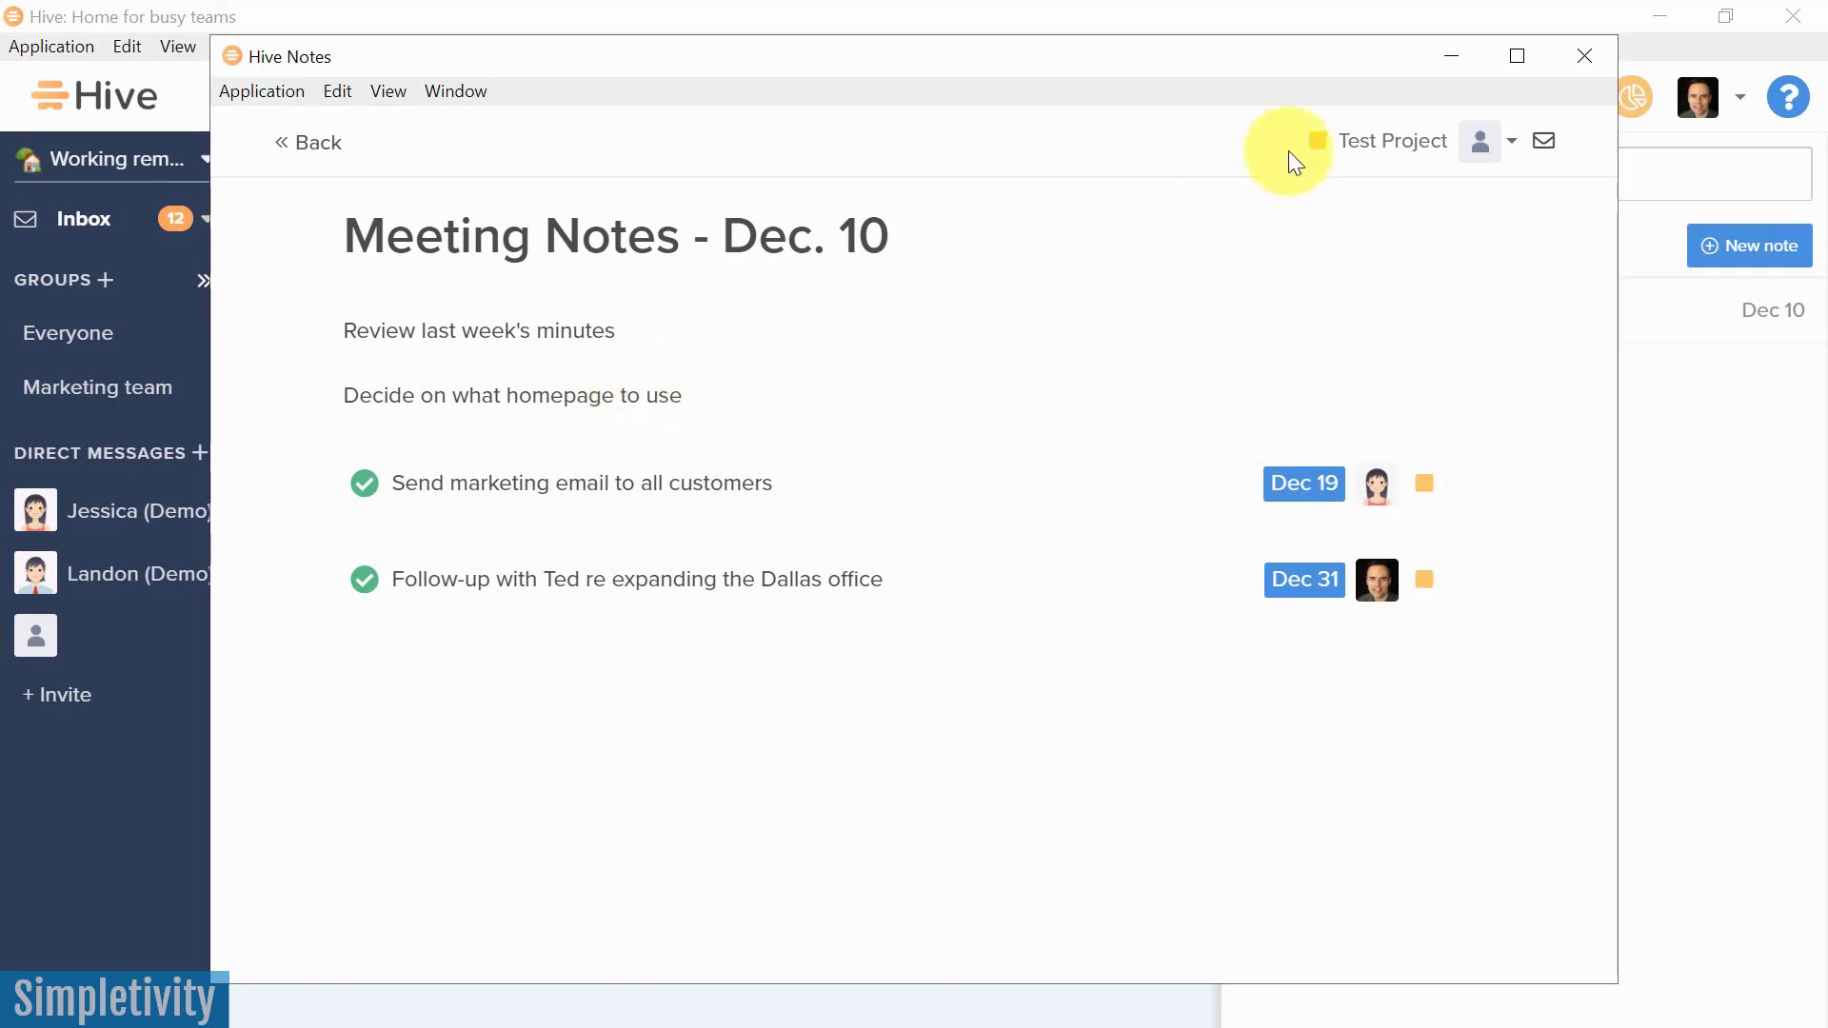
{"action": "left_click", "coordinate": [1457, 54]}
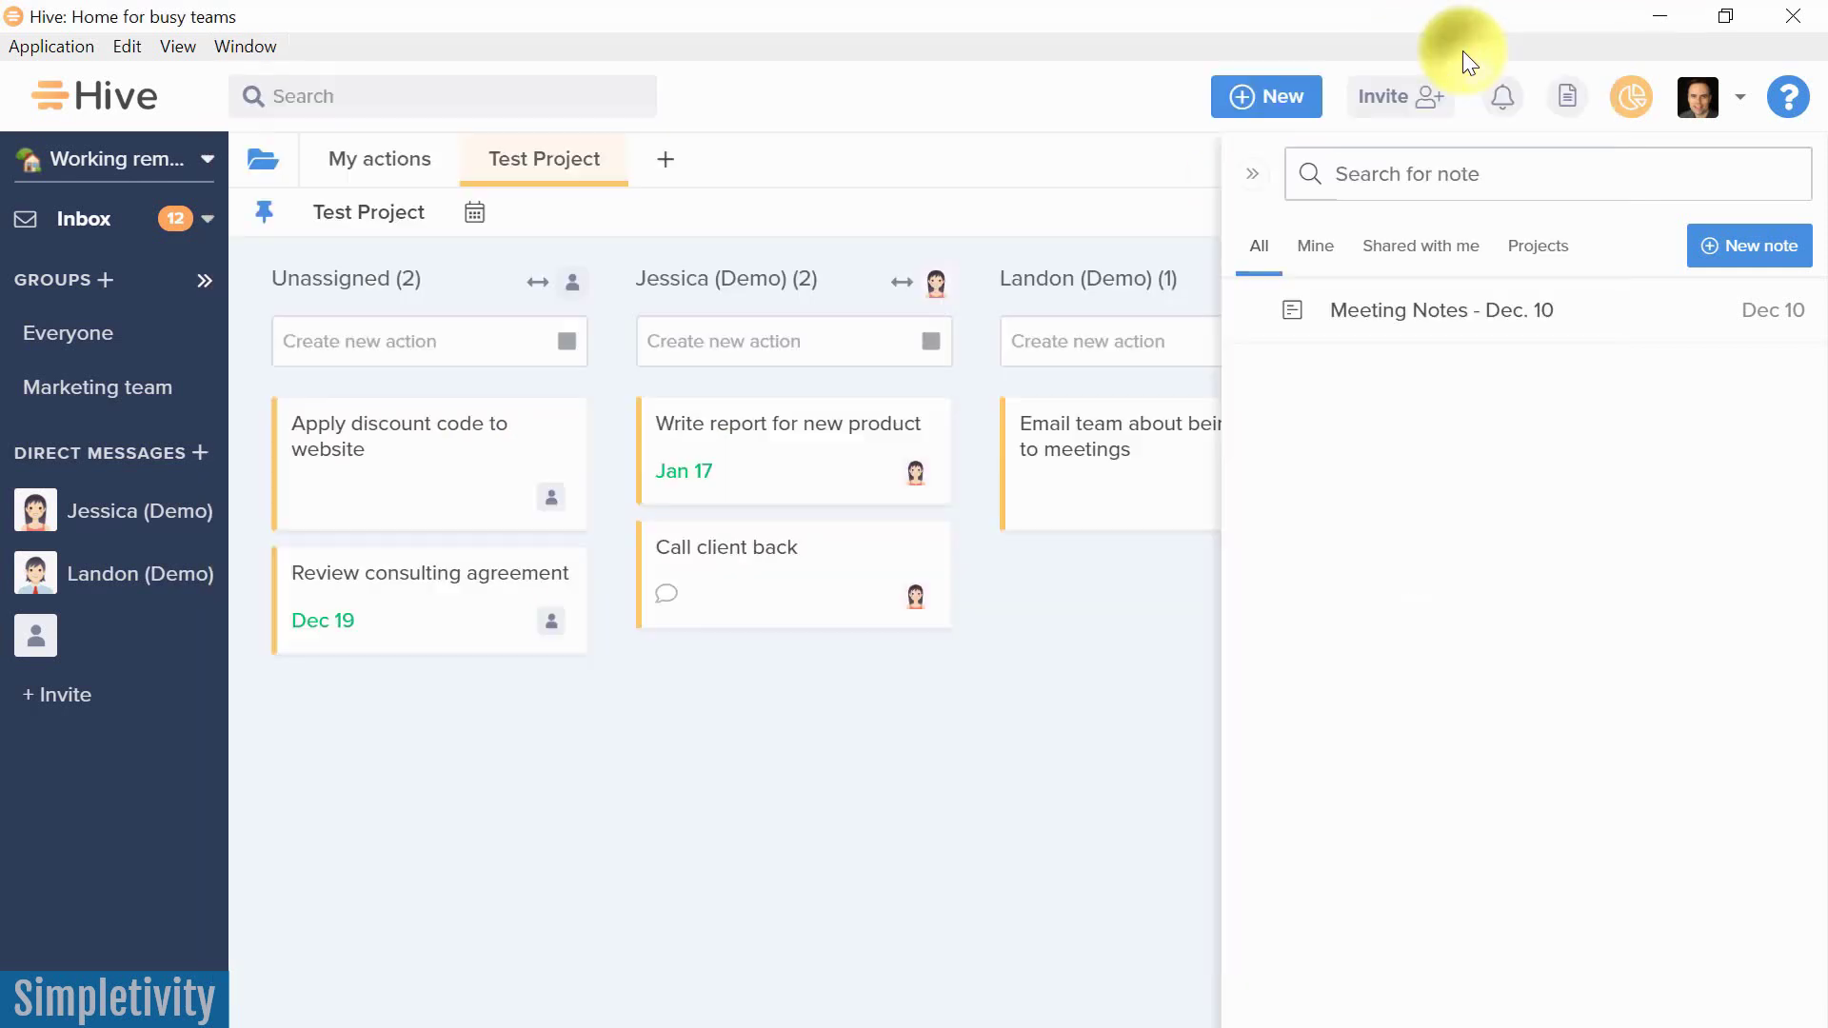
{"action": "left_click", "coordinate": [1253, 175]}
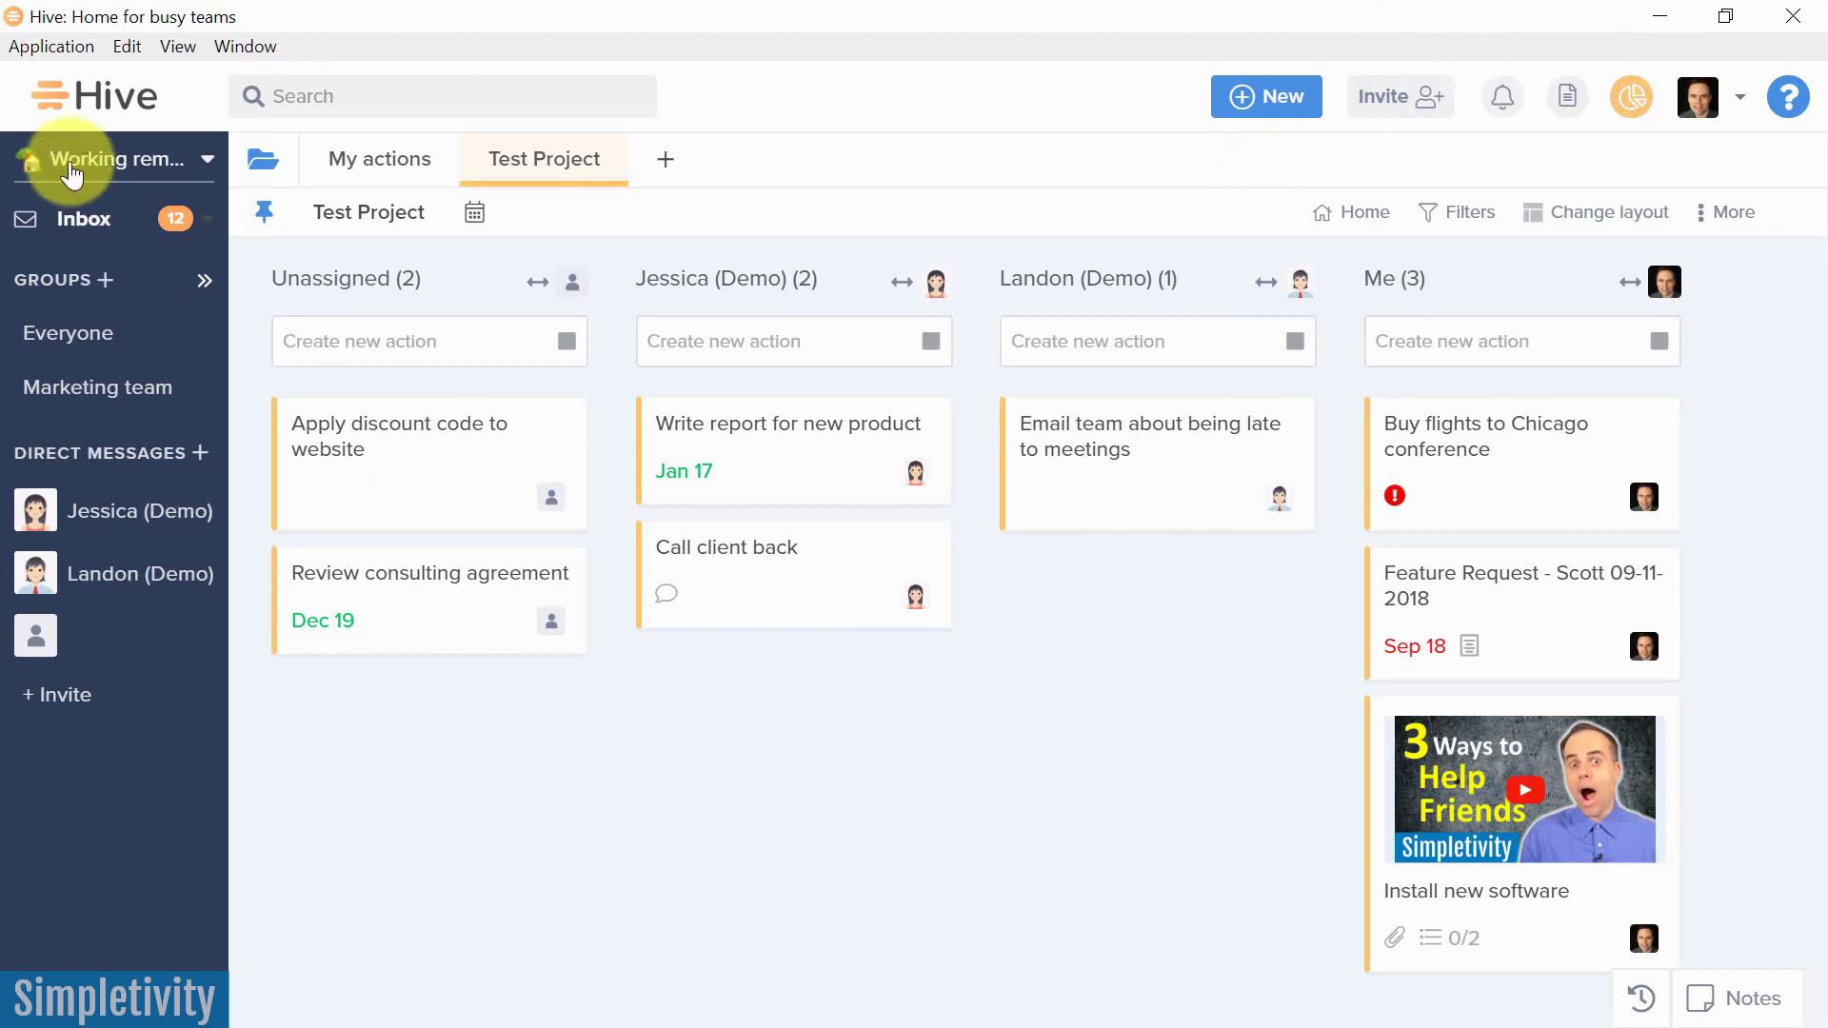